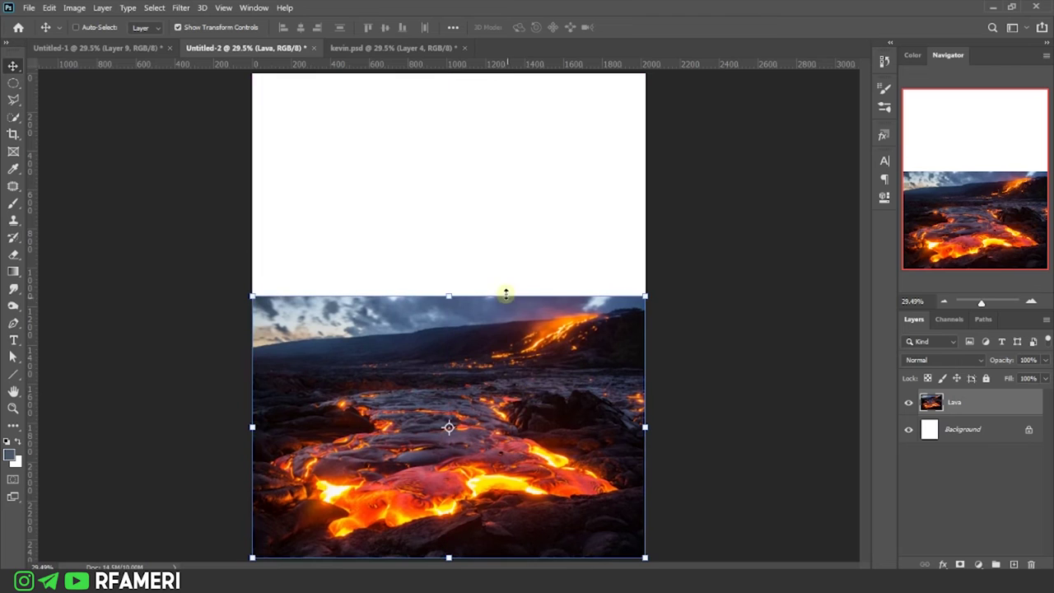
Step: Squash the lava photo's top edge down so it fills the canvas's lower half
left_click_drag(506, 295, 508, 336)
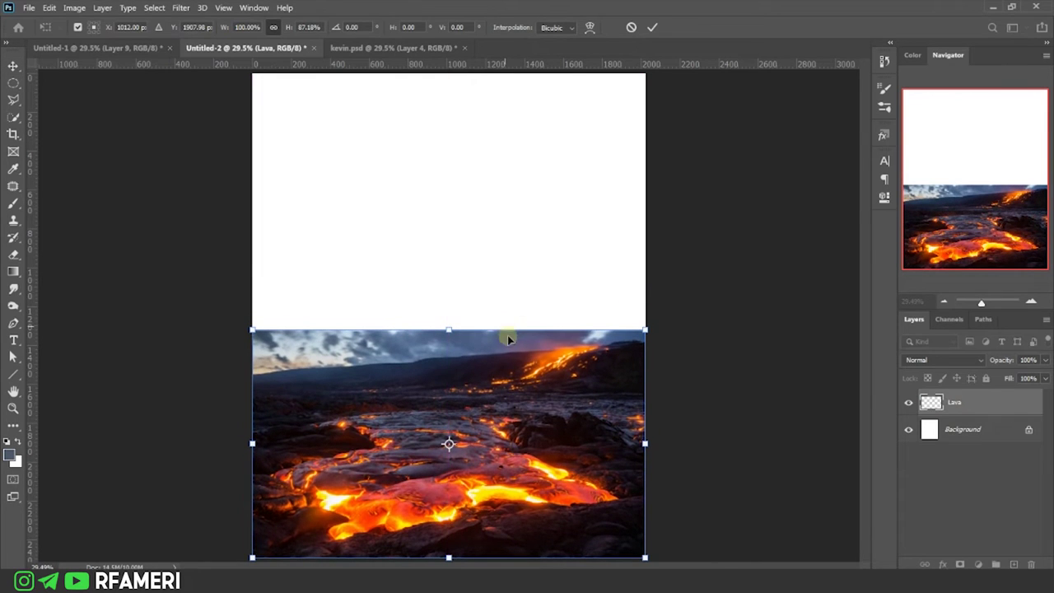
Step: Place the stadium group on the lava horizon and scale it up to about 107%
key("Return")
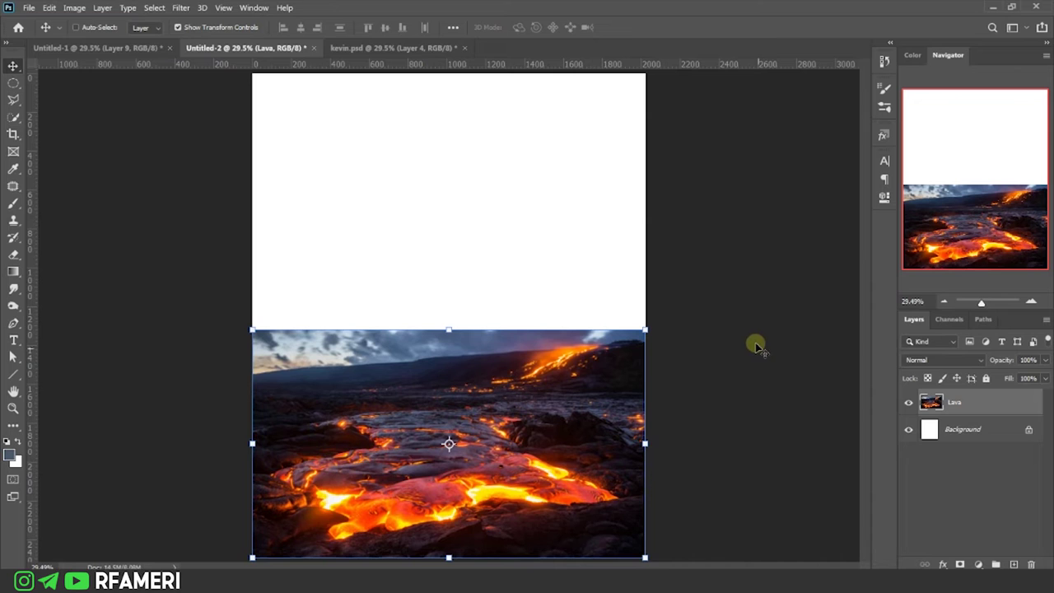
mouse_move(687, 340)
left_mouse_down()
mouse_move(560, 255)
mouse_move(565, 354)
mouse_move(558, 346)
mouse_move(616, 340)
left_mouse_up()
key("ctrl+t")
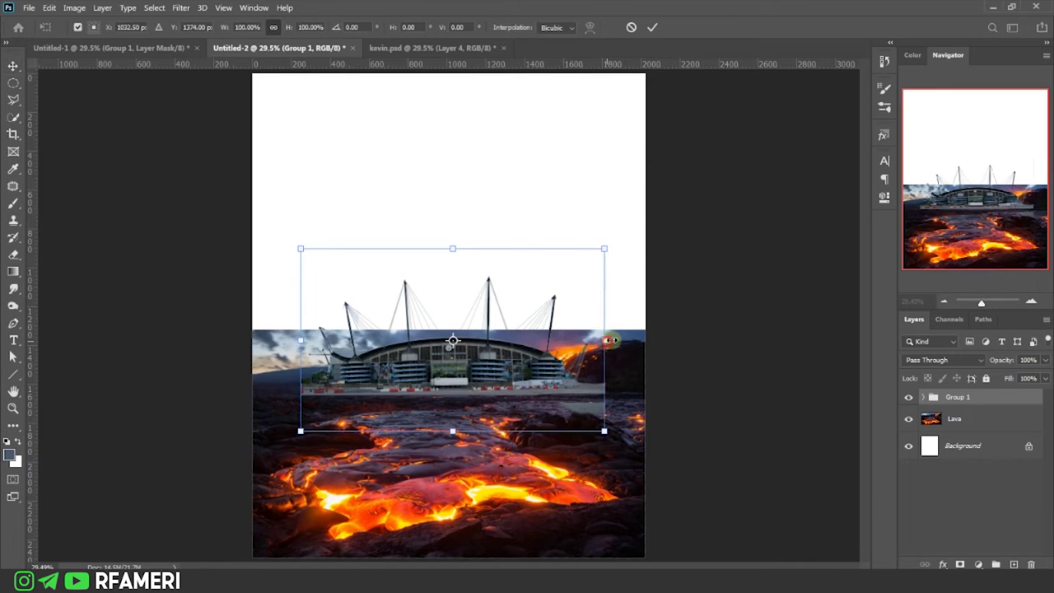
left_click_drag(551, 345, 553, 344)
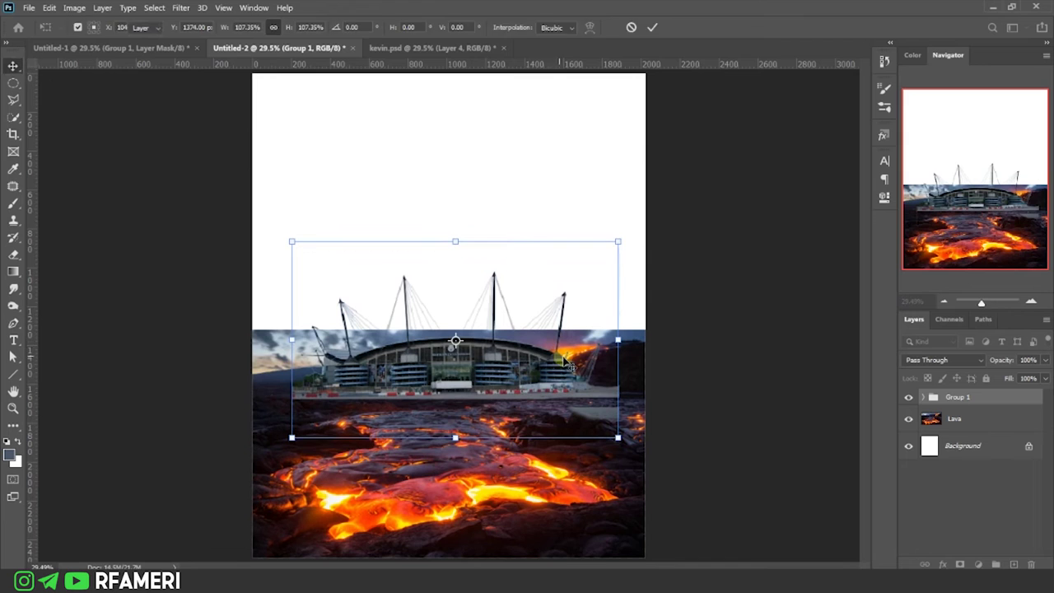
key("Return")
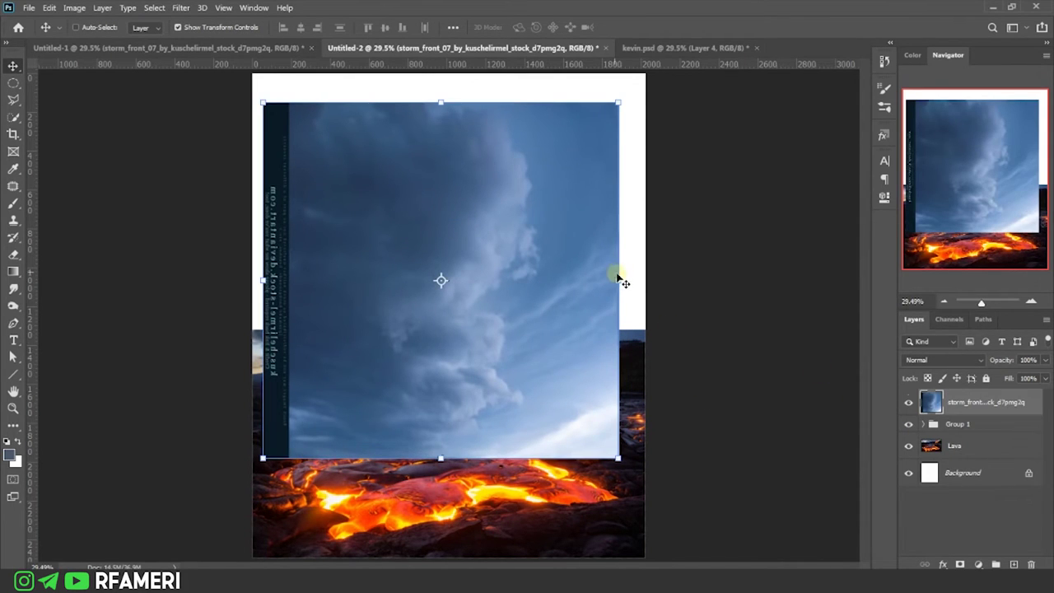
Step: Enlarge the storm sky over the canvas top and give it a layer mask
mouse_move(618, 274)
left_mouse_down()
mouse_move(654, 281)
mouse_move(640, 266)
mouse_move(634, 215)
left_mouse_up()
key("Return")
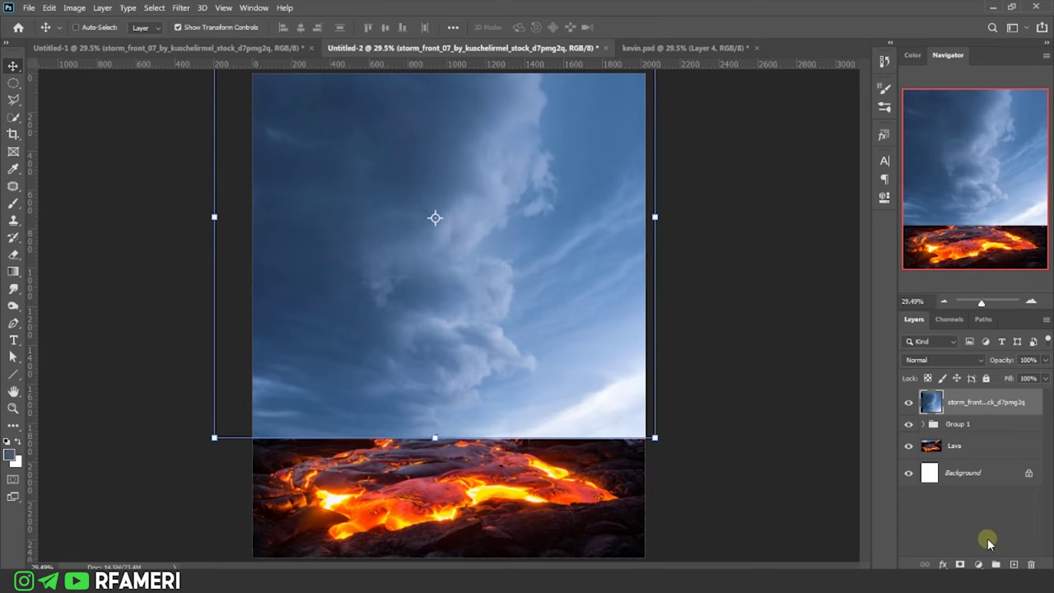
left_click(959, 564)
left_click(13, 203)
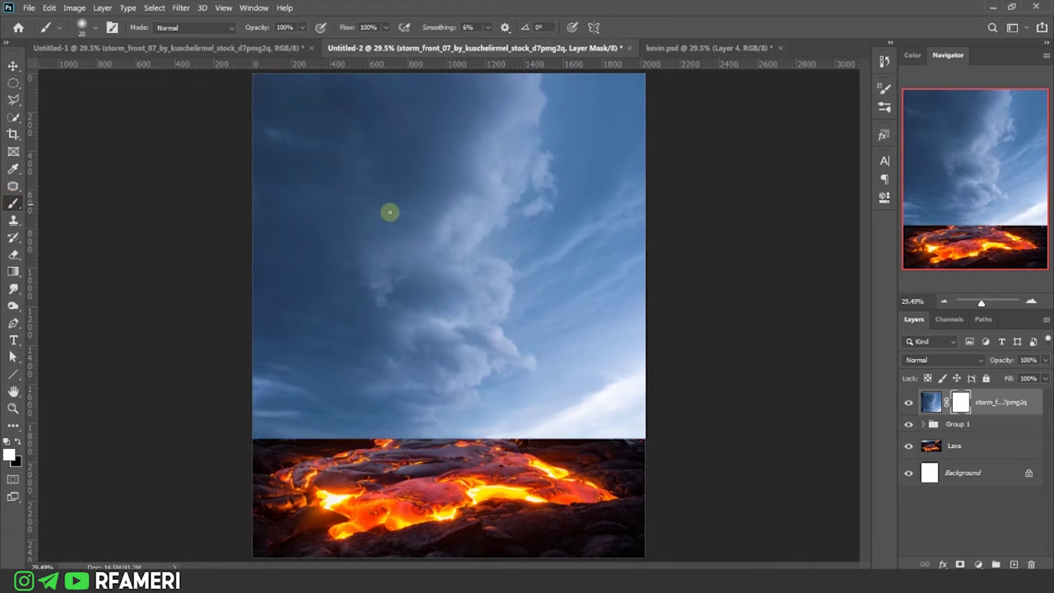
Step: Paint black with a large soft brush at low flow over the sky's lower part
right_click(389, 212)
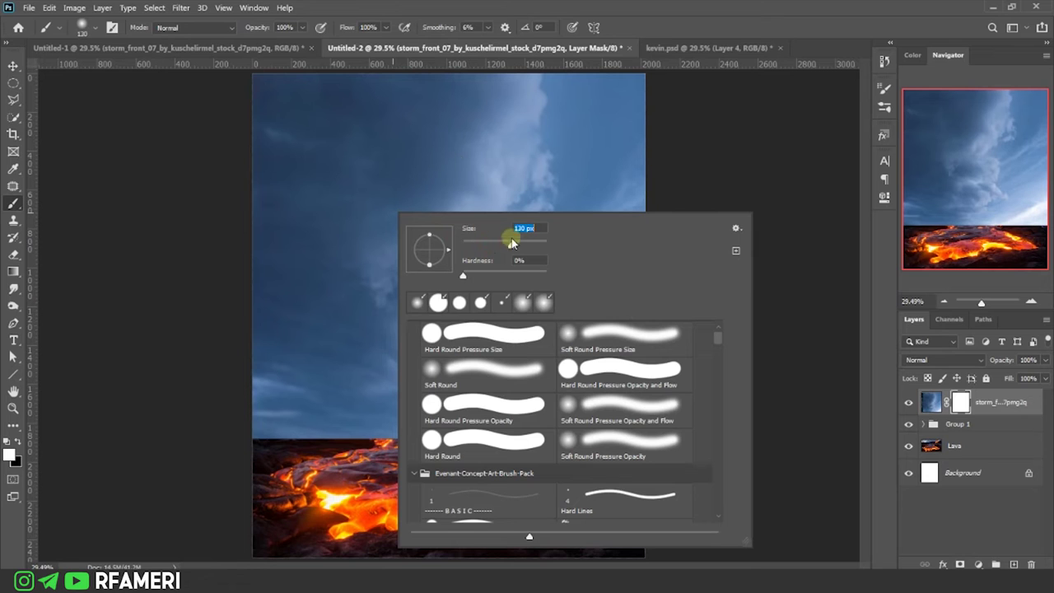
left_click_drag(347, 27, 307, 31)
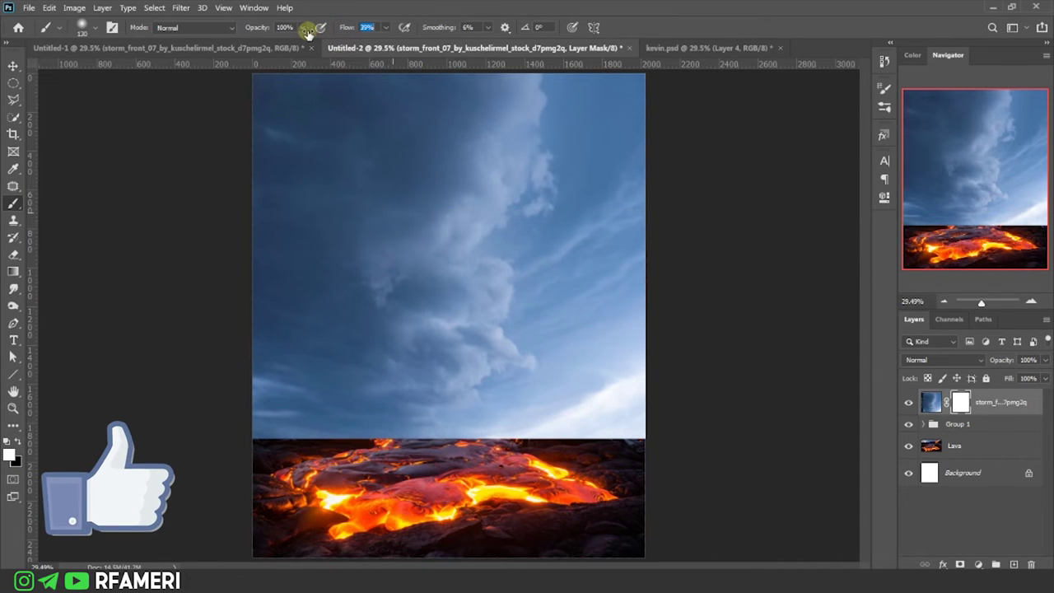
left_click_drag(468, 372, 572, 388)
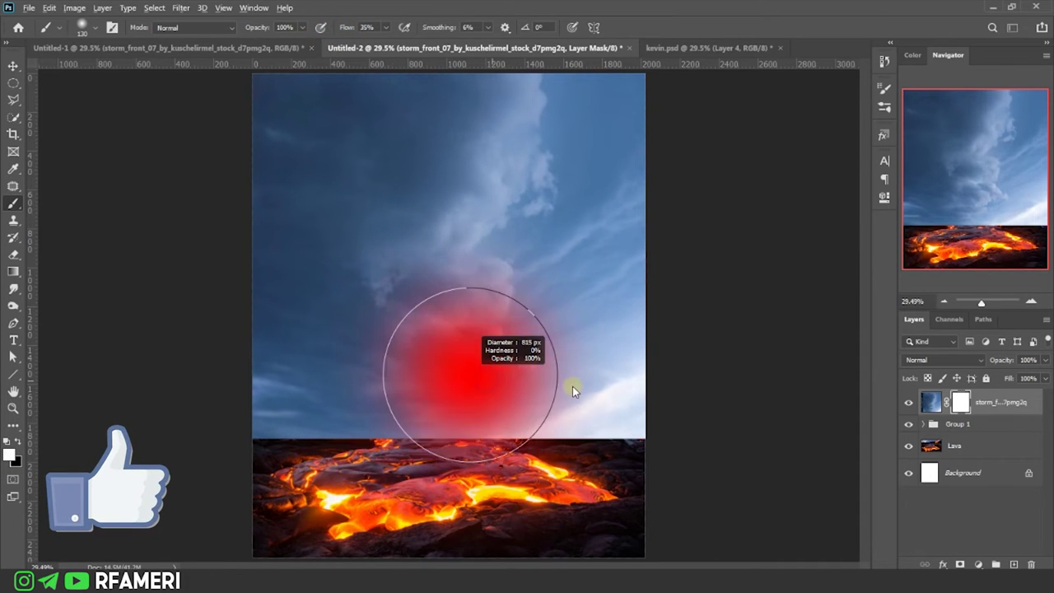
left_click(17, 442)
mouse_move(494, 435)
left_mouse_down()
mouse_move(607, 423)
mouse_move(604, 443)
mouse_move(401, 377)
mouse_move(569, 318)
left_mouse_up()
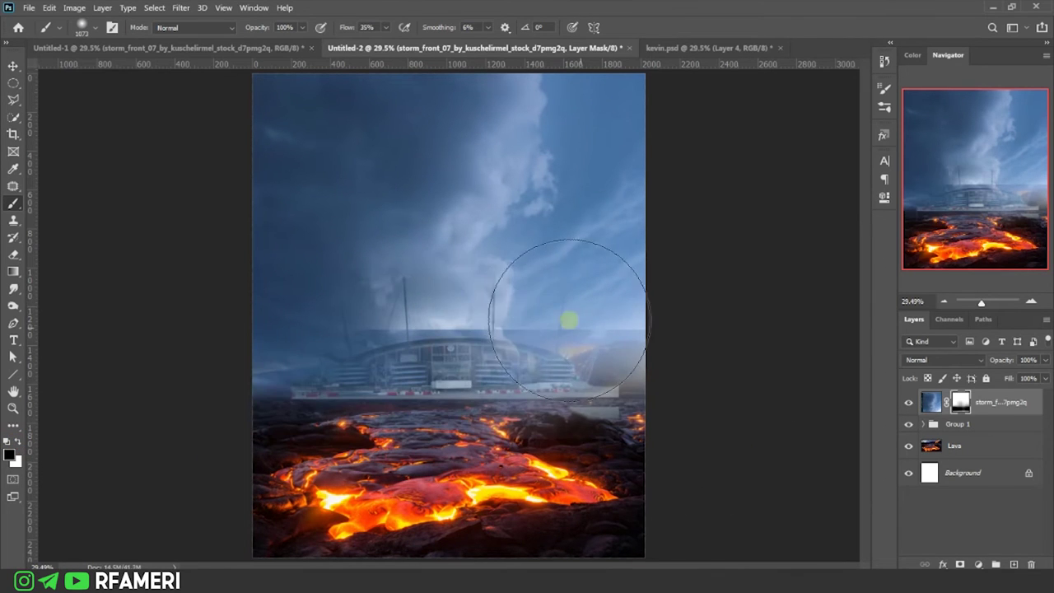
Step: Add a blue Solid Color fill (3b5b89) directly above the Background layer
left_click(908, 402)
left_click(908, 424)
left_click(966, 472)
left_click(979, 564)
left_click(1009, 333)
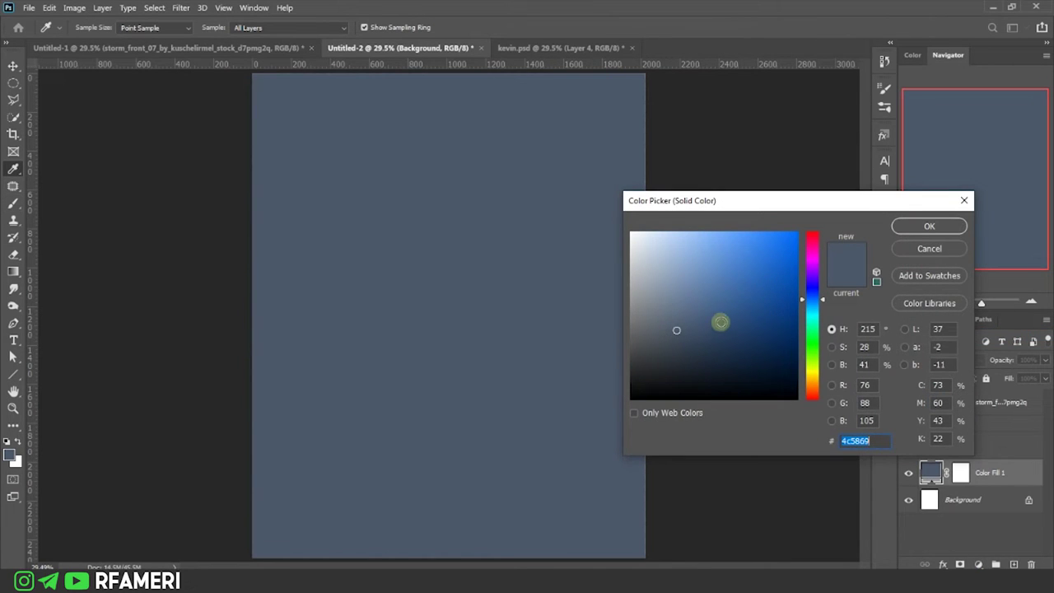
left_click_drag(728, 308, 734, 313)
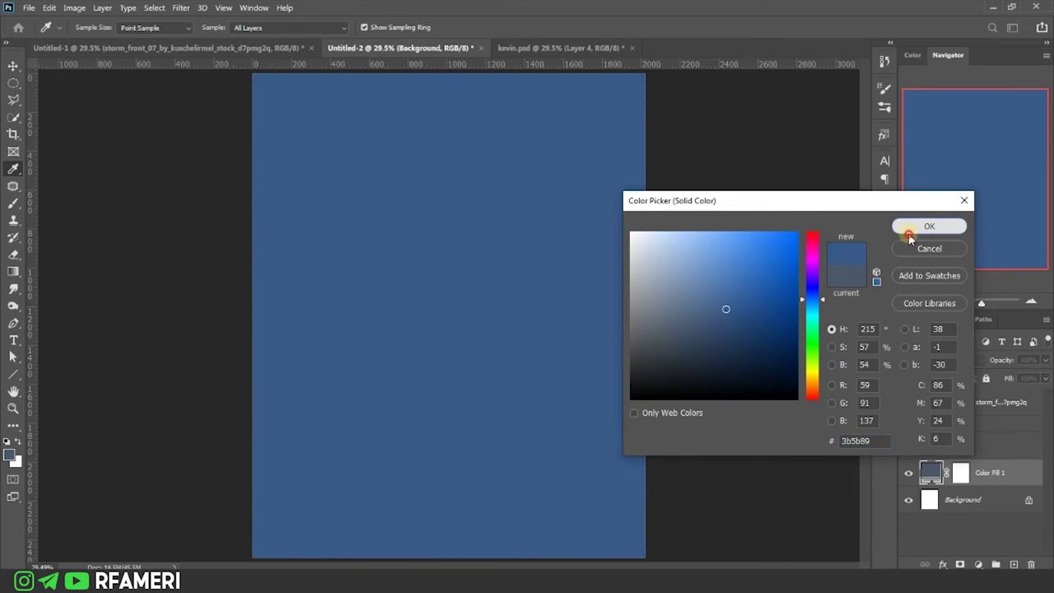
left_click(909, 231)
Step: Show the upper layers again and mask the Lava and stadium group edges into the fog
left_click(908, 424)
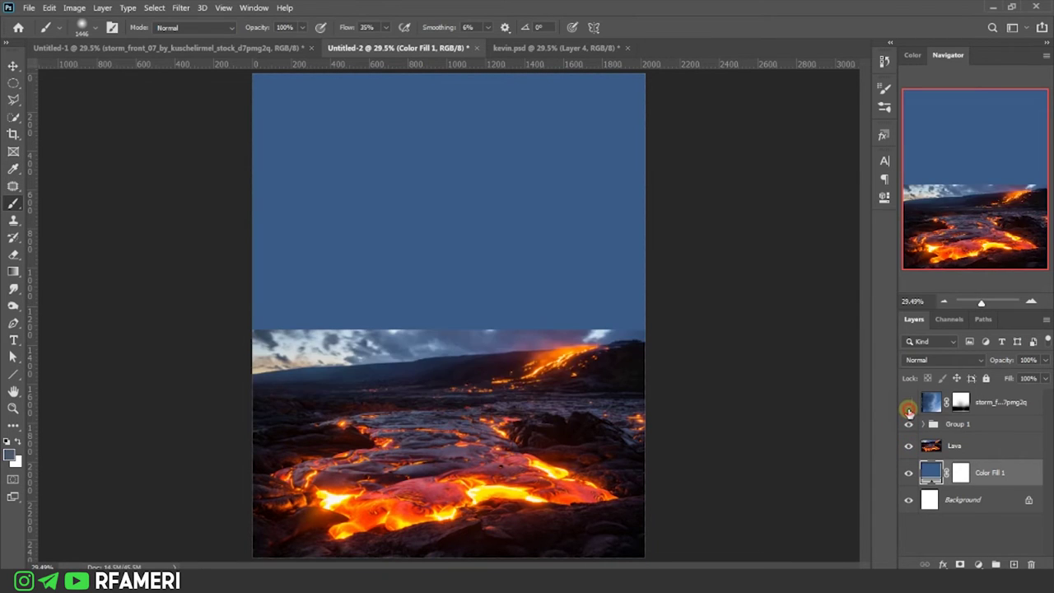
left_click(909, 402)
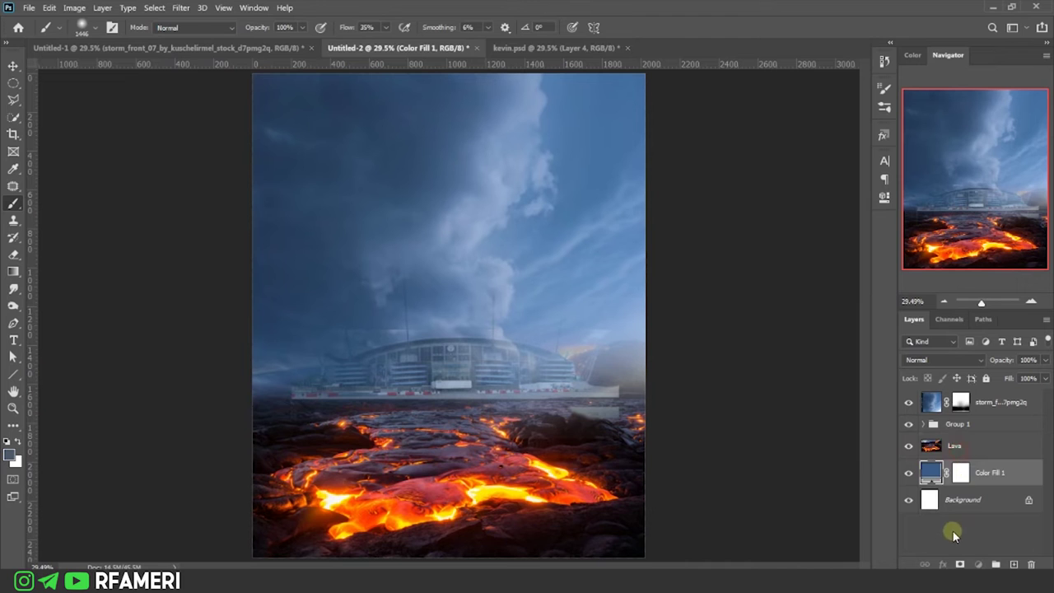
key("alt+bracketright")
left_click(960, 564)
left_click_drag(452, 308, 412, 308)
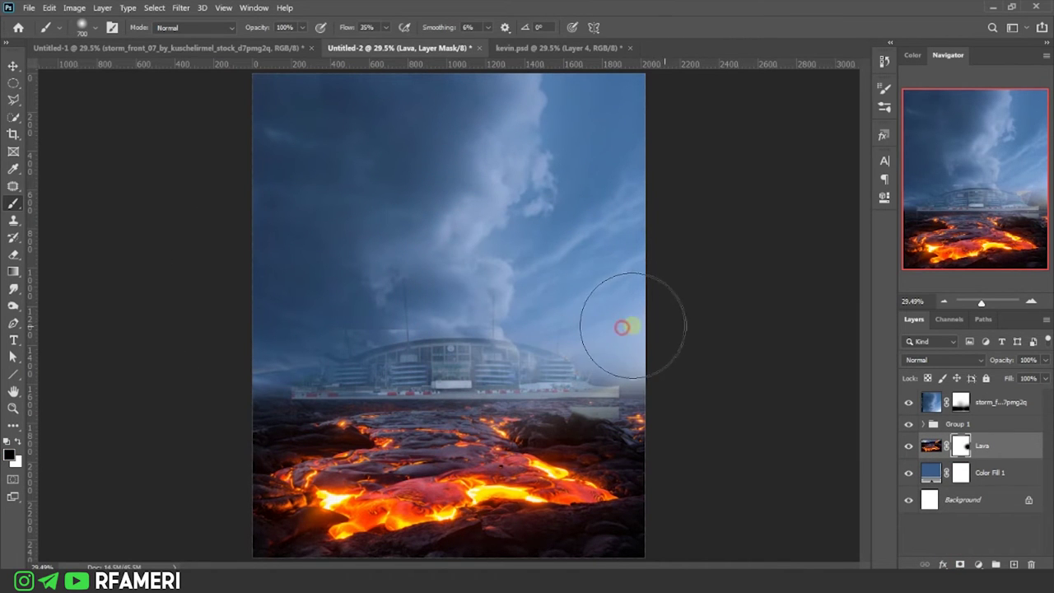
left_click(242, 314)
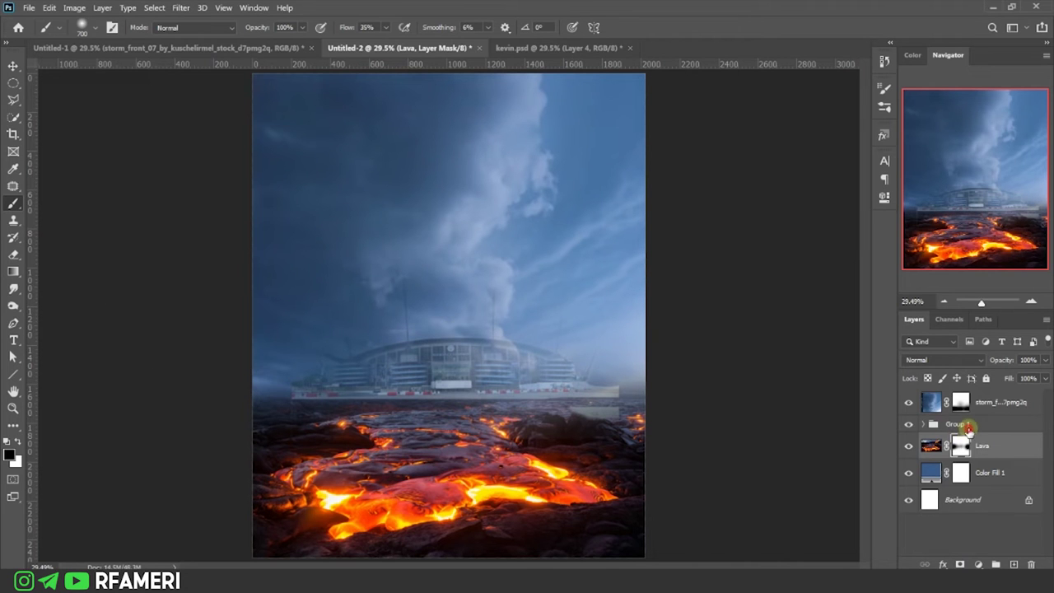
left_click(959, 564)
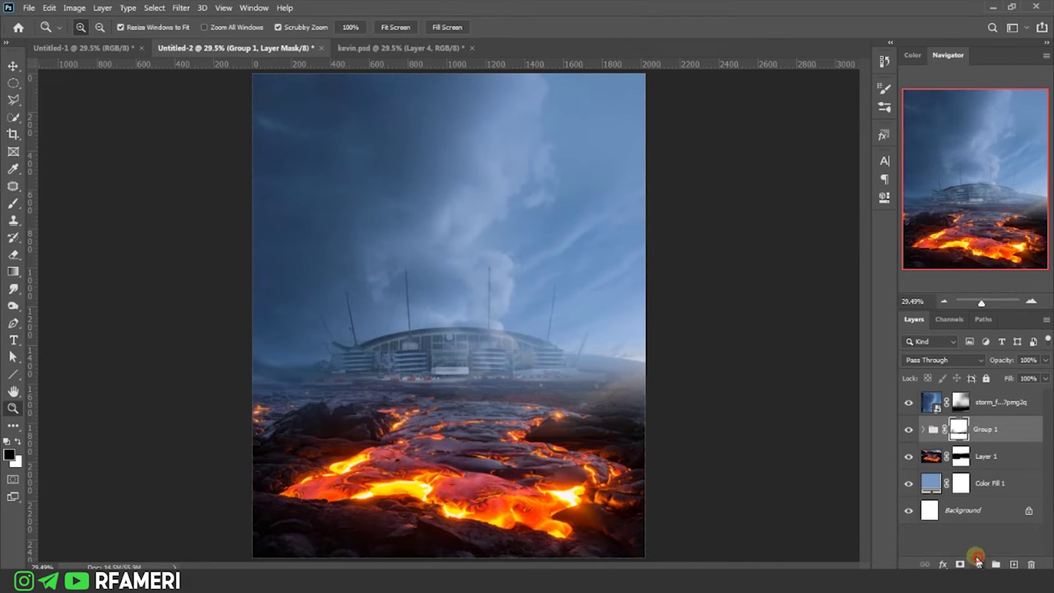
Step: Add a Levels adjustment clipped to the stadium group, lowering output whites and darkening midtones
left_click(978, 564)
left_click(965, 377)
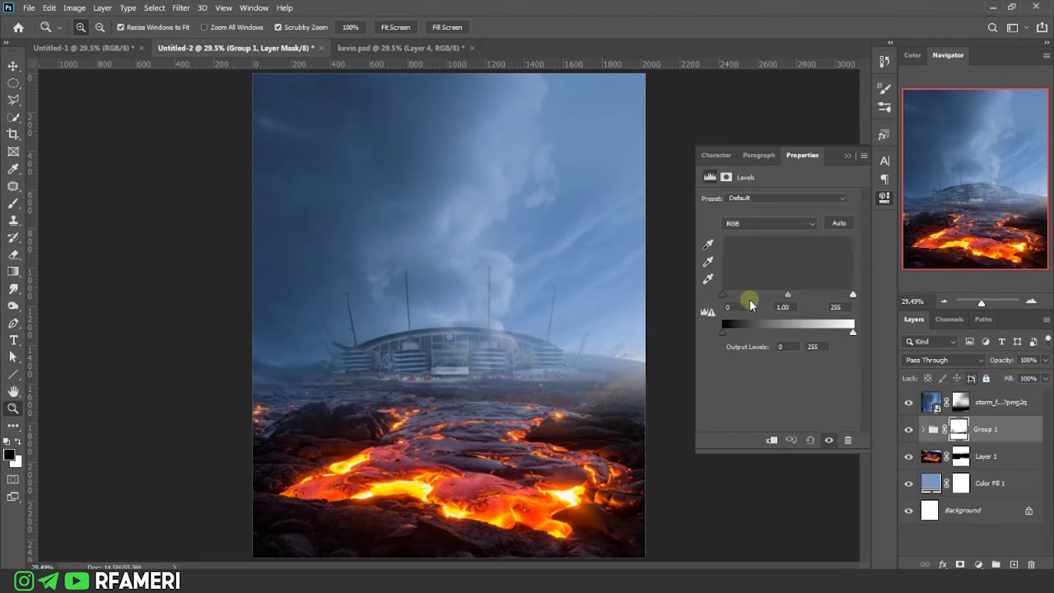
left_click(837, 333)
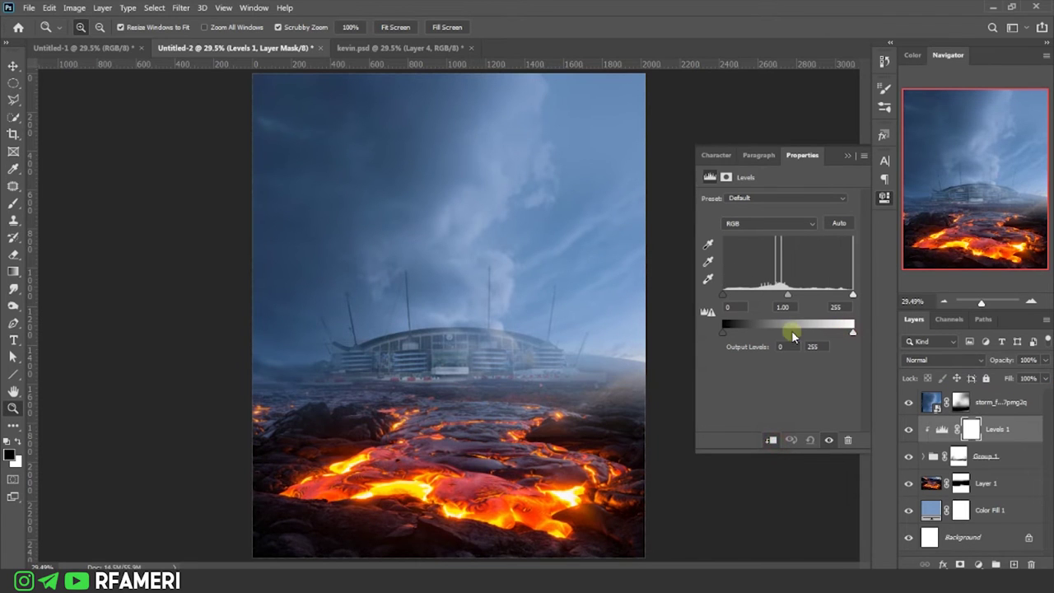
left_click_drag(804, 330, 789, 336)
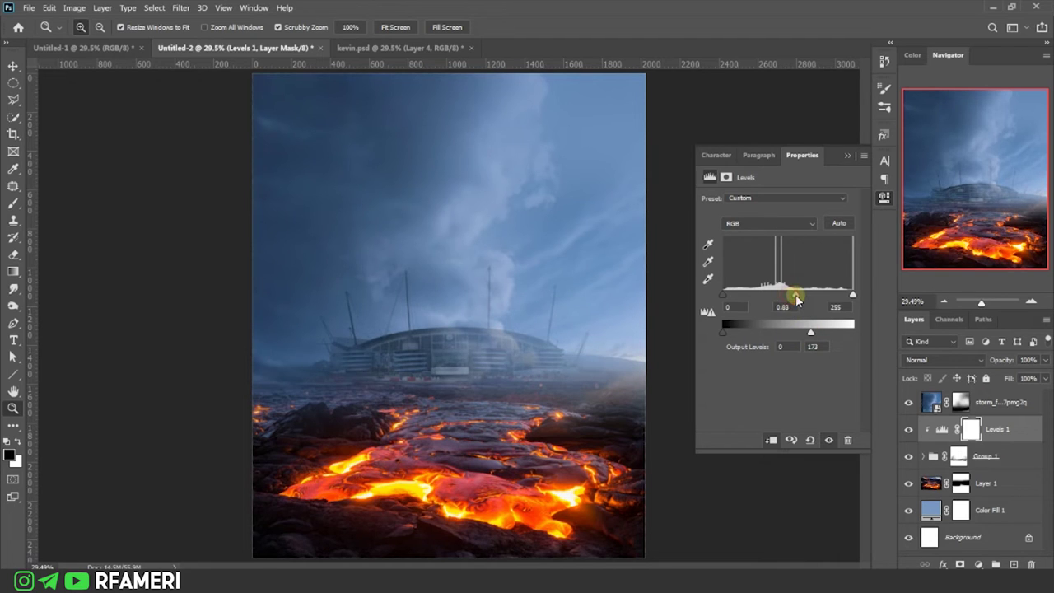
left_click_drag(798, 298, 810, 298)
left_click(849, 156)
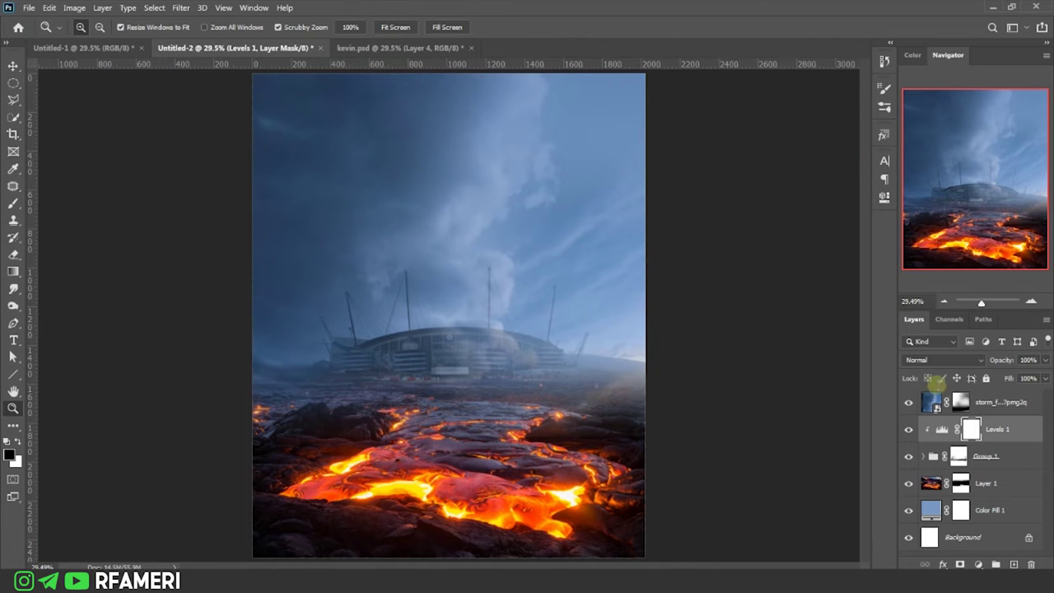
Step: Select the storm sky's mask, then return to the Move tool
left_click(960, 404)
left_click(20, 207)
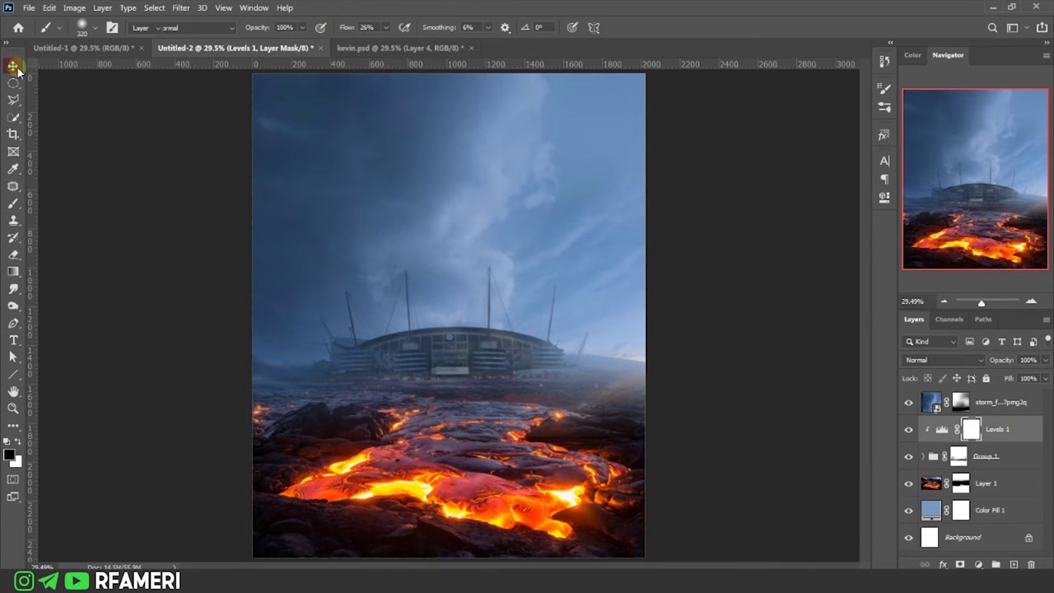
left_click(17, 68)
Step: Add a muted teal Solid Color fill clipped to the layer below
left_click(978, 565)
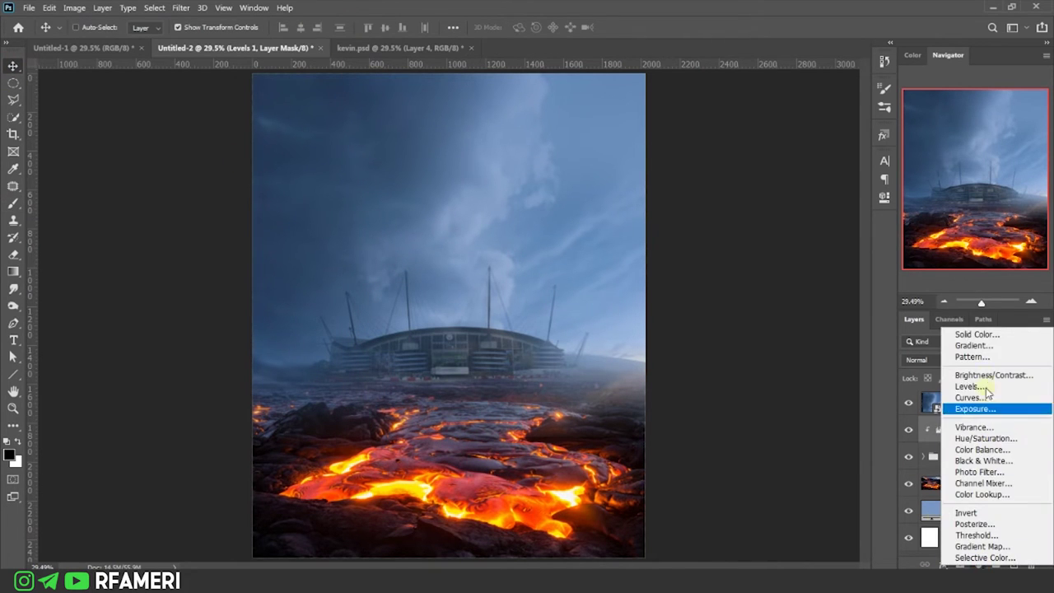
left_click(981, 335)
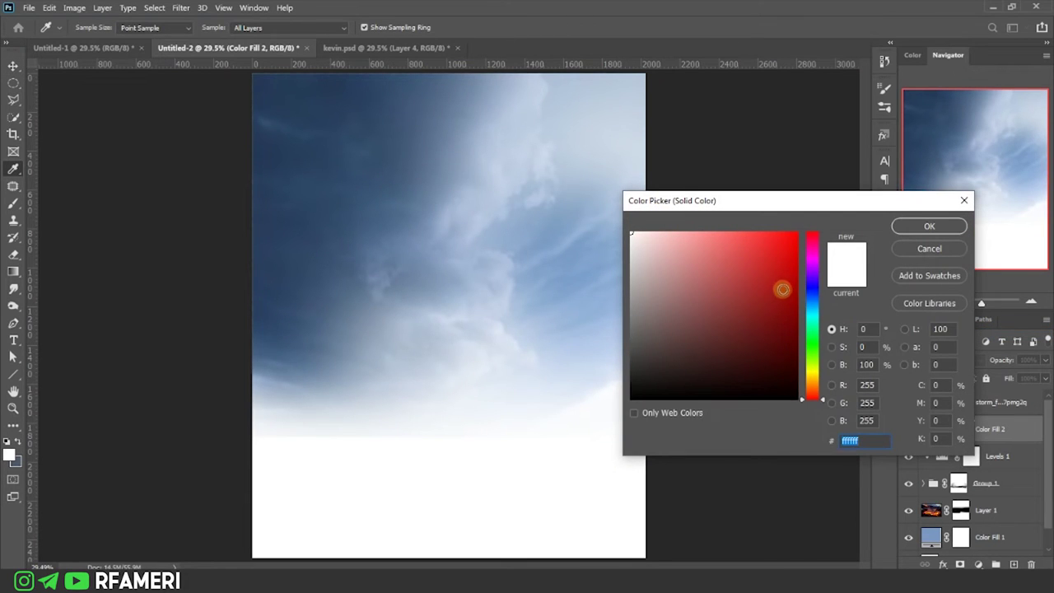
left_click(812, 312)
left_click_drag(654, 288, 680, 304)
left_click(924, 227)
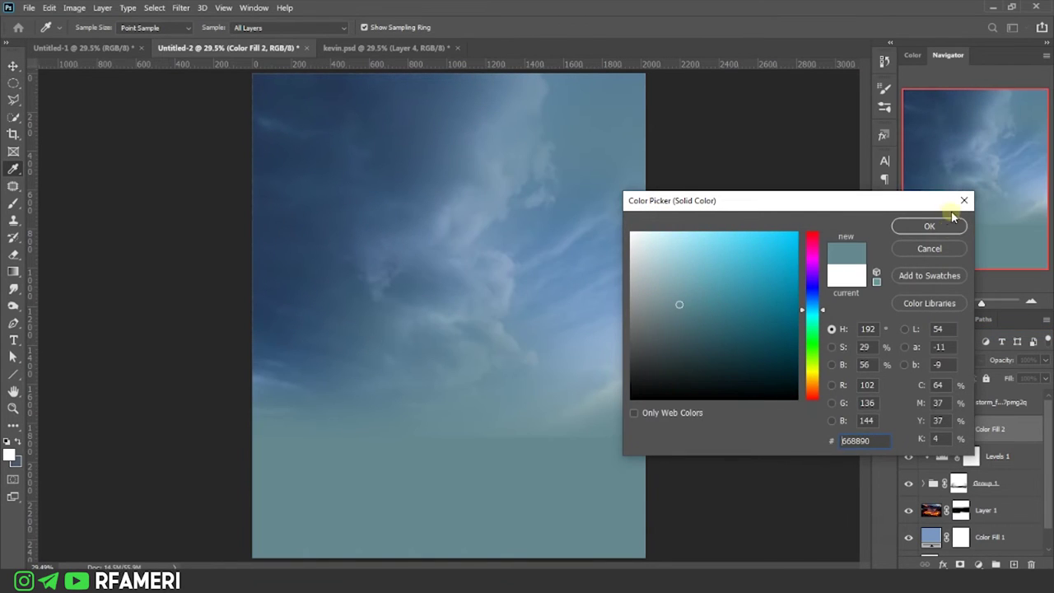
left_click(951, 441, "alt")
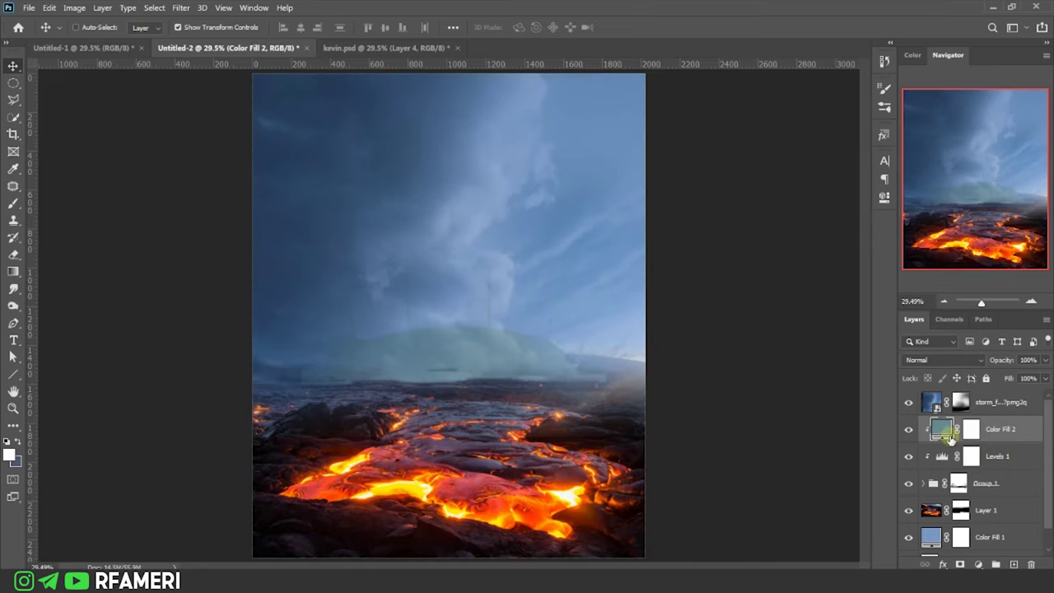
Step: Change the fill colour to dark blue 36587f and lower its opacity to 91%
double_click(929, 429)
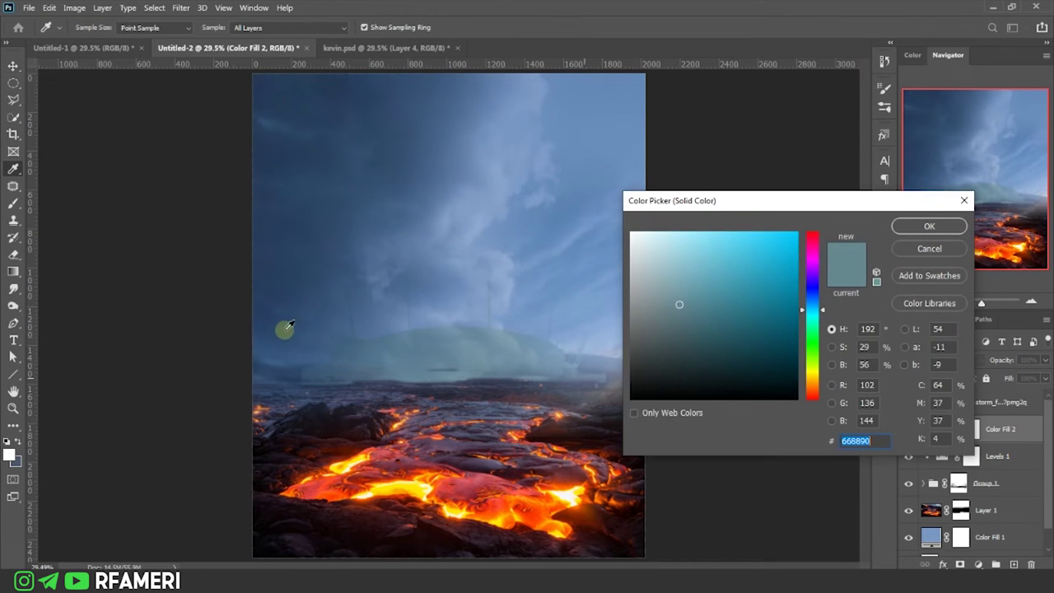
left_click_drag(270, 360, 282, 358)
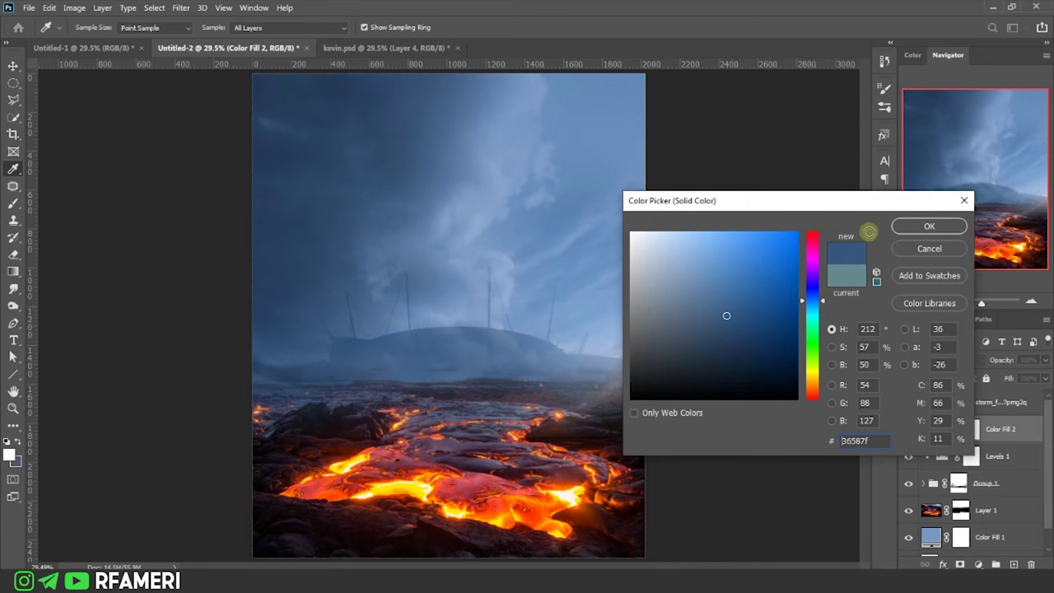
left_click(929, 228)
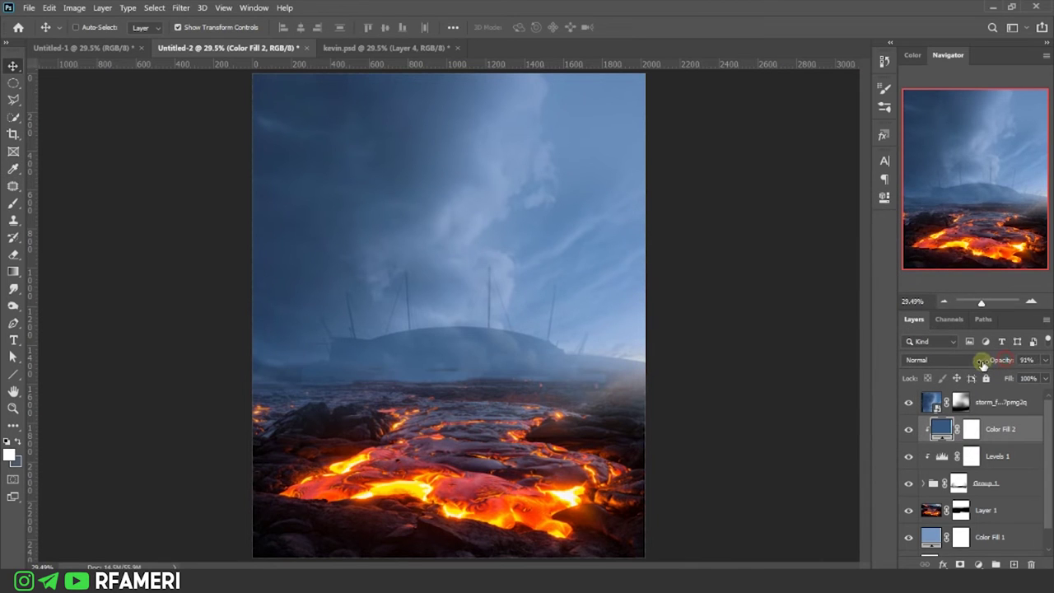
left_click_drag(983, 363, 941, 363)
Step: On a new layer, stamp white mist under the stadium with the mist2 brush at 100% flow
left_click(935, 402)
left_click(988, 429)
left_click(1014, 564)
key("b")
right_click(440, 211)
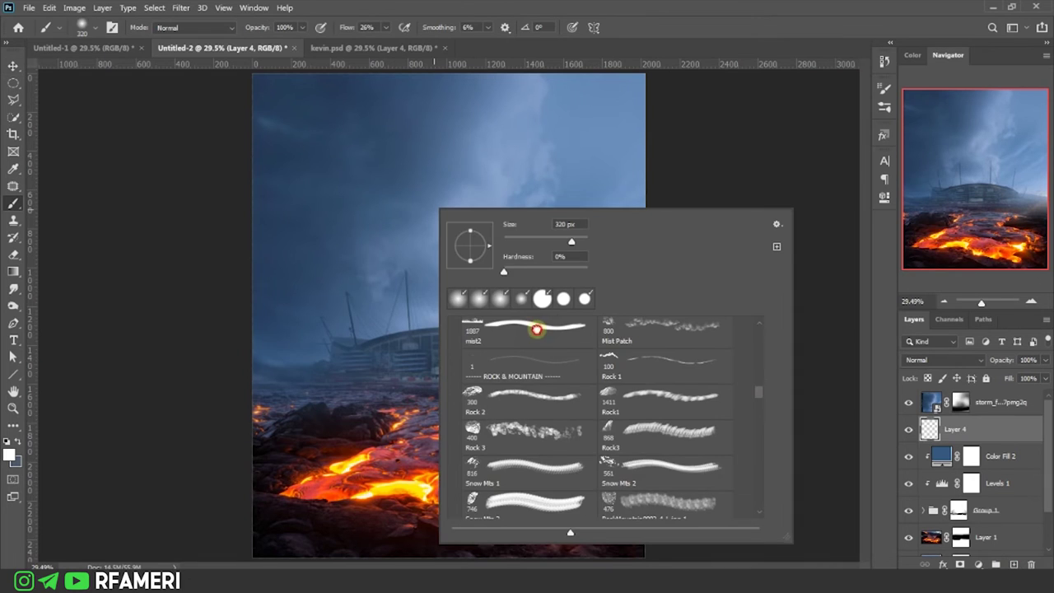
double_click(536, 329)
left_click_drag(501, 369, 481, 294)
key("ctrl+z")
left_click_drag(349, 27, 387, 27)
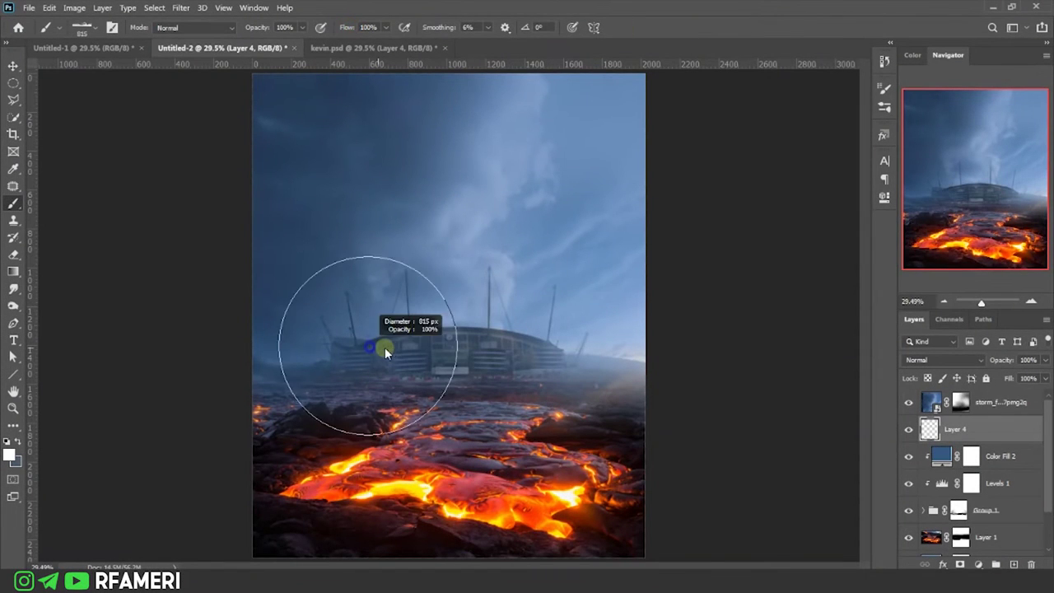
left_click(402, 375)
Step: Duplicate the mist strip across the horizon and soften its edges with a soft round eraser
left_click(12, 66)
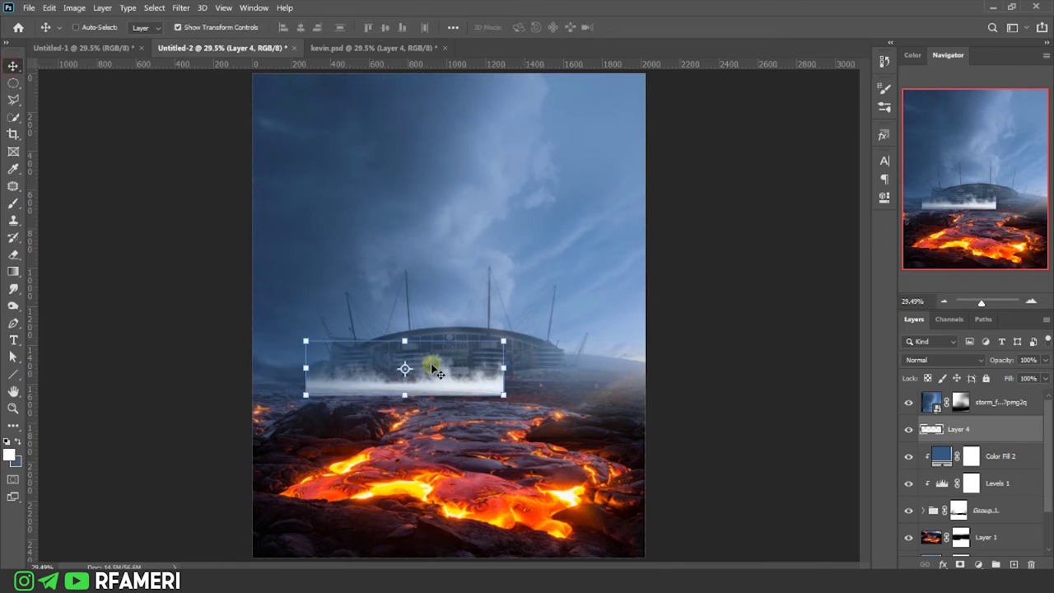
mouse_move(451, 376)
left_mouse_down()
mouse_move(398, 379)
mouse_move(466, 368)
mouse_move(611, 380)
left_mouse_up()
scroll(530, 388, "up", 3)
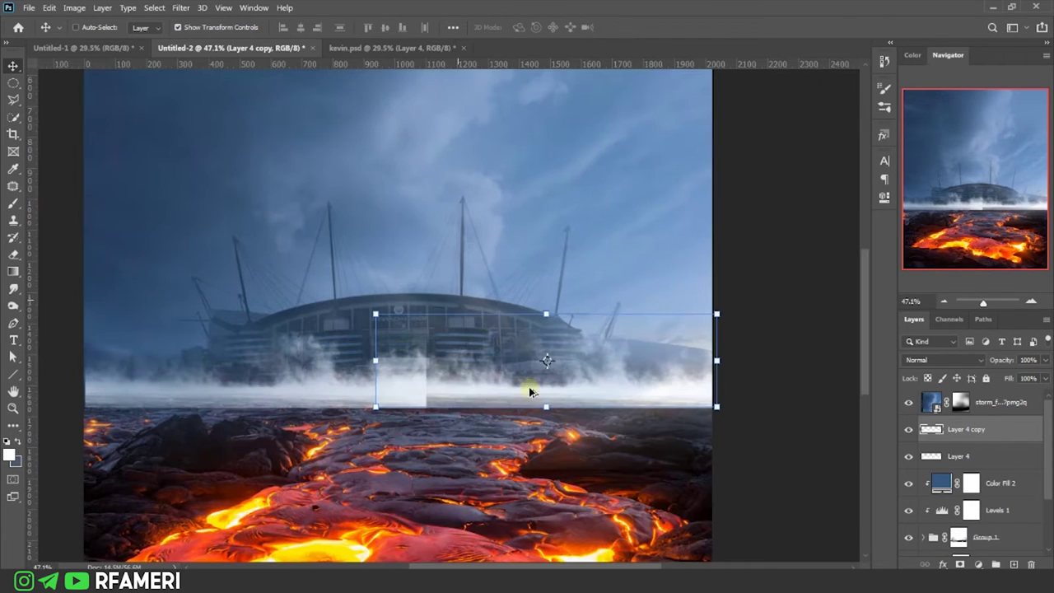
left_click(349, 385, "ctrl")
scroll(349, 385, "left", 3)
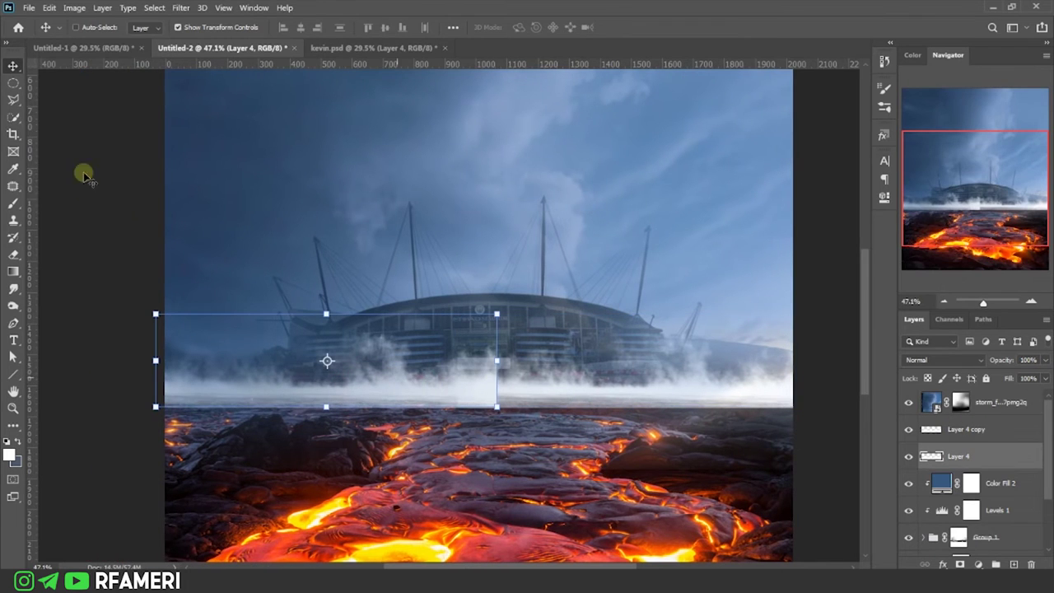
left_click(13, 249)
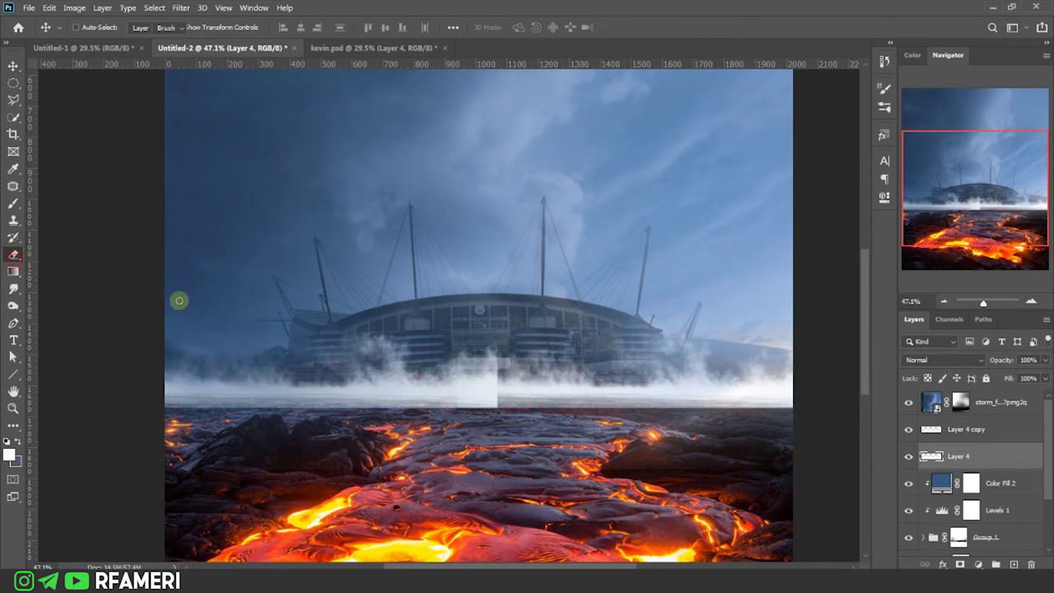
scroll(539, 369, "up", 2)
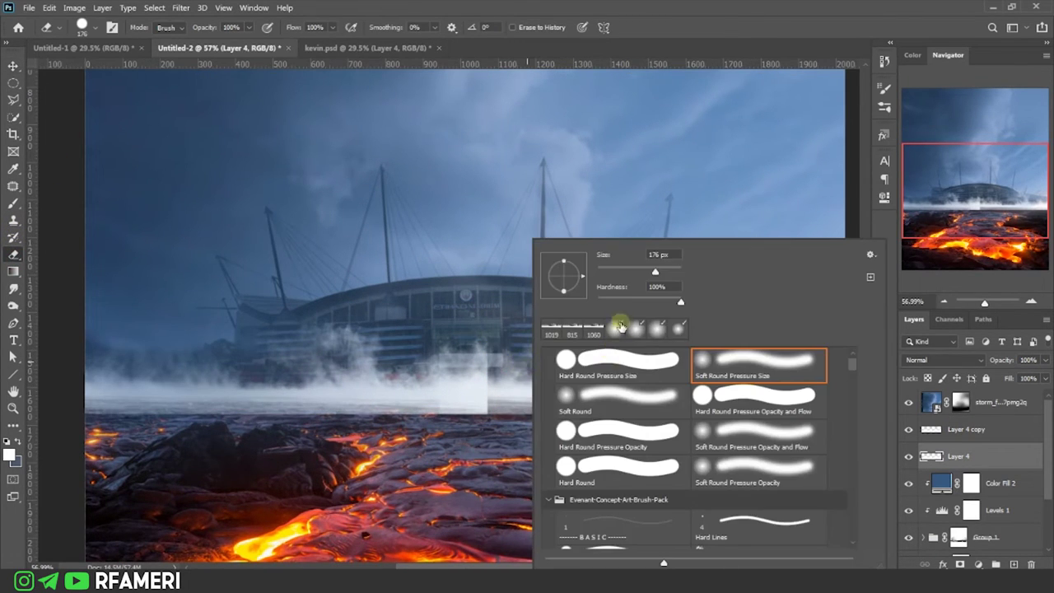
left_click(294, 28)
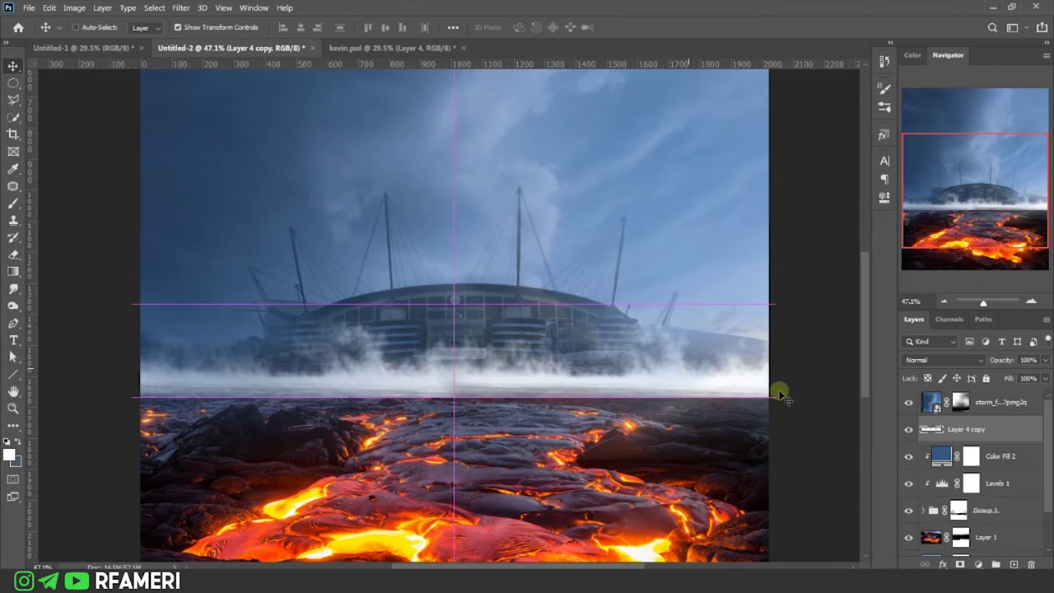
left_click_drag(692, 372, 777, 390)
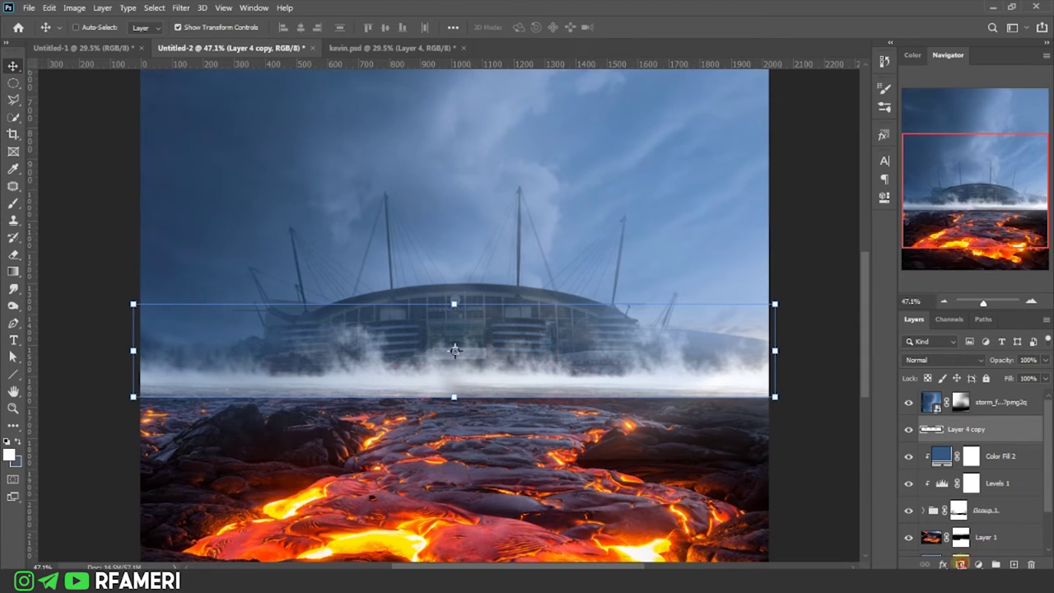
Step: Mask the fog band softly into the lava with a soft black brush, then group all layers
key("b")
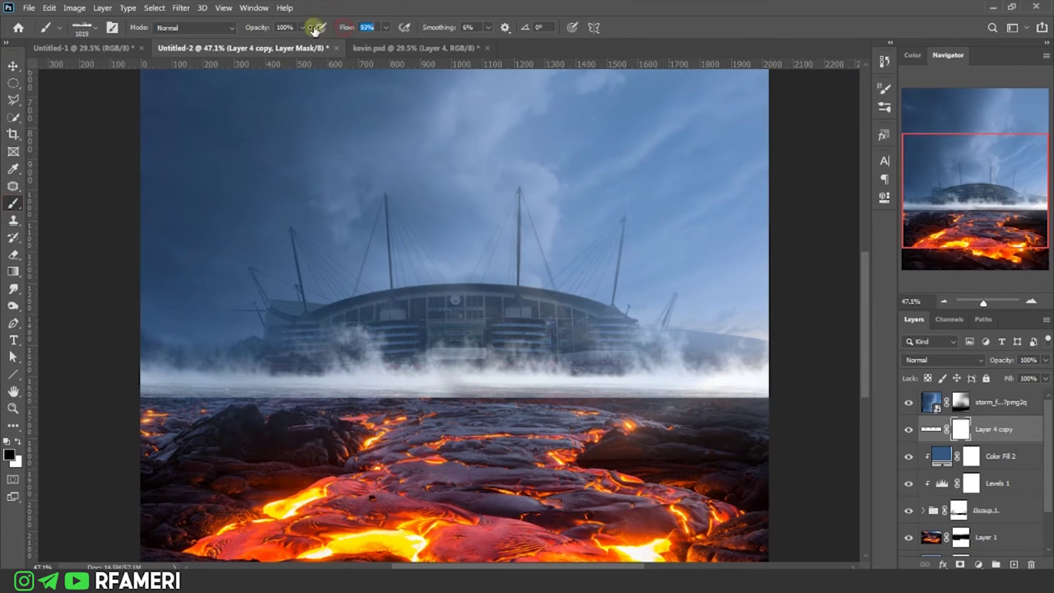
right_click(397, 180)
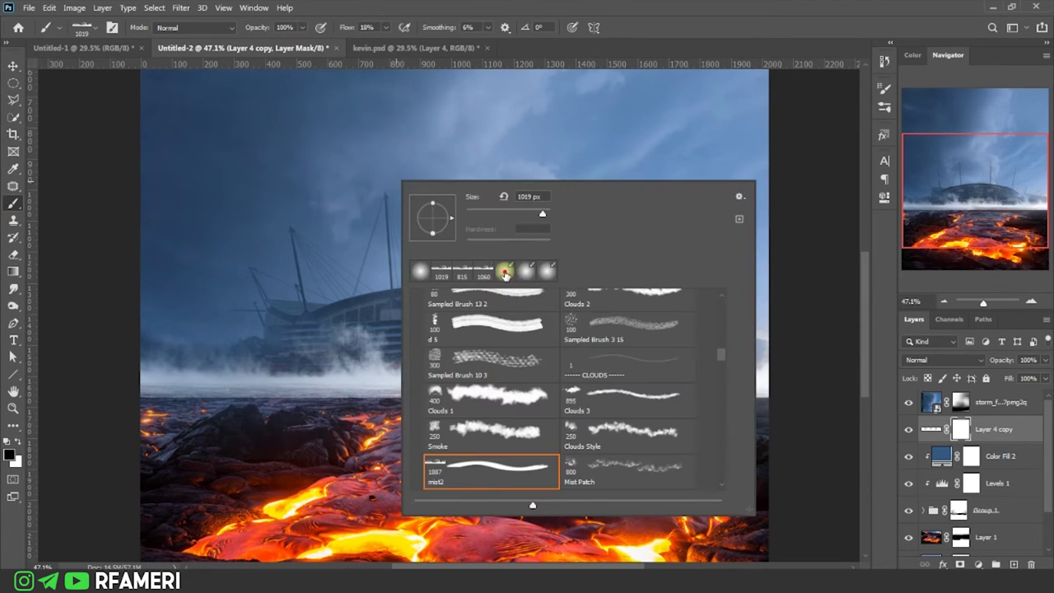
double_click(505, 274)
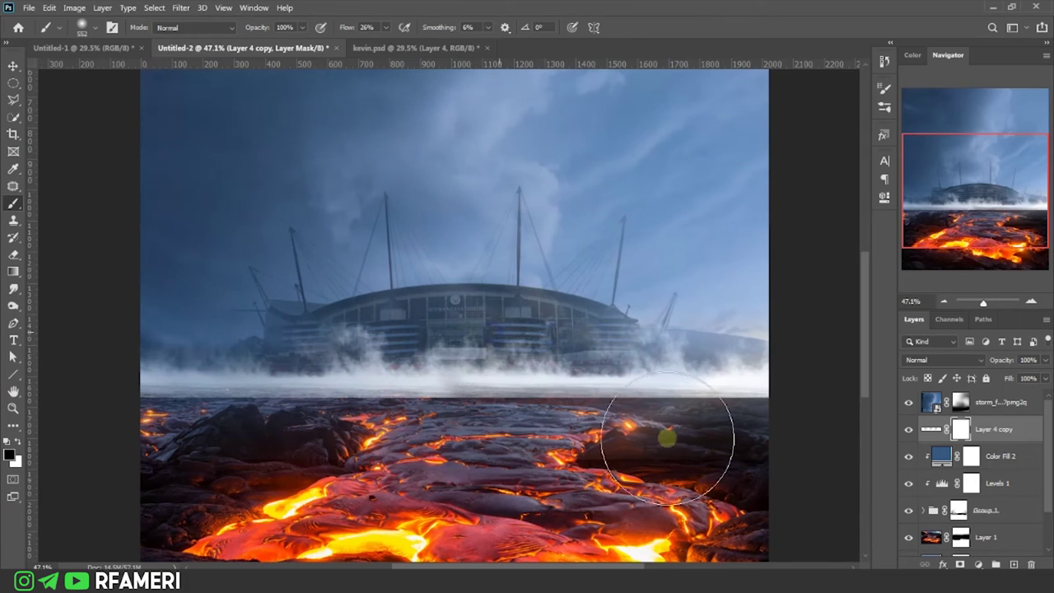
right_click(587, 362, "alt")
left_click_drag(799, 402, 101, 401)
mouse_move(367, 363)
left_mouse_down()
mouse_move(94, 383)
mouse_move(470, 424)
mouse_move(706, 423)
mouse_move(691, 431)
left_mouse_up()
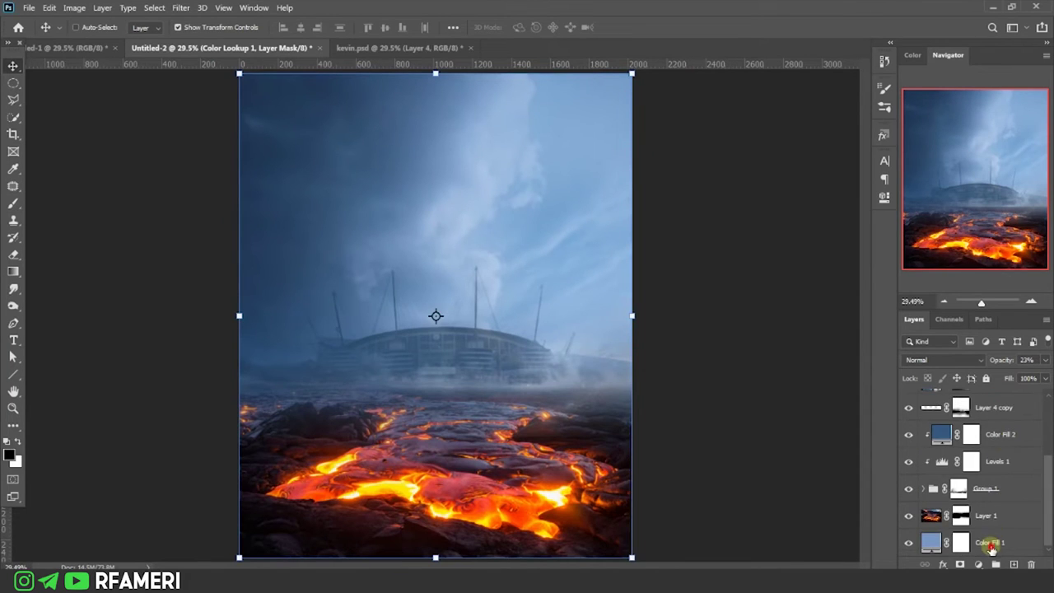
left_click(993, 548, "shift")
key("ctrl+g")
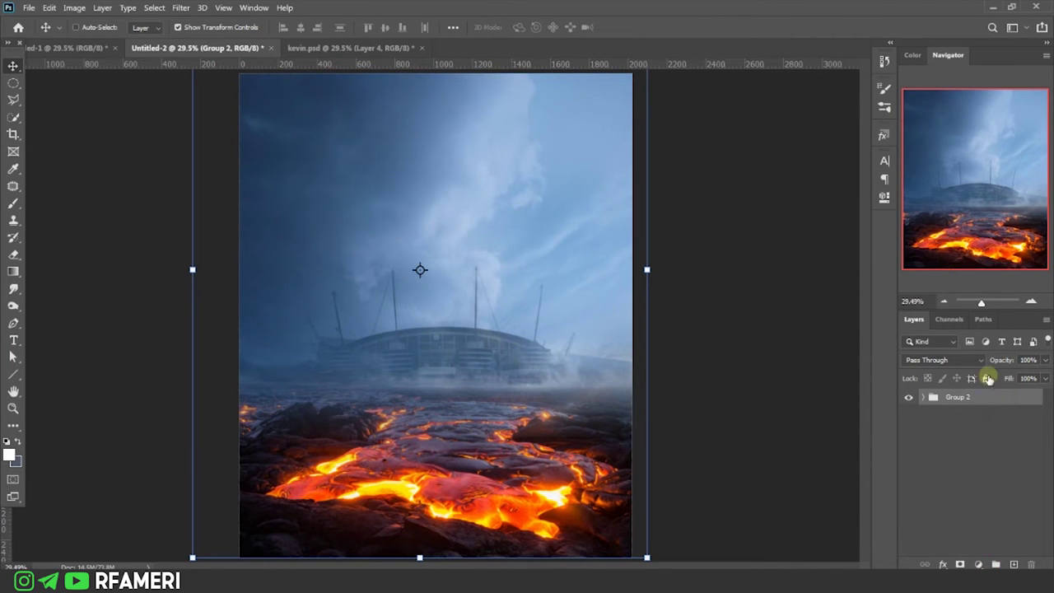
Step: Convert Group 2 into the bg smart object and fit the whole image on screen
right_click(991, 397)
left_click(907, 221)
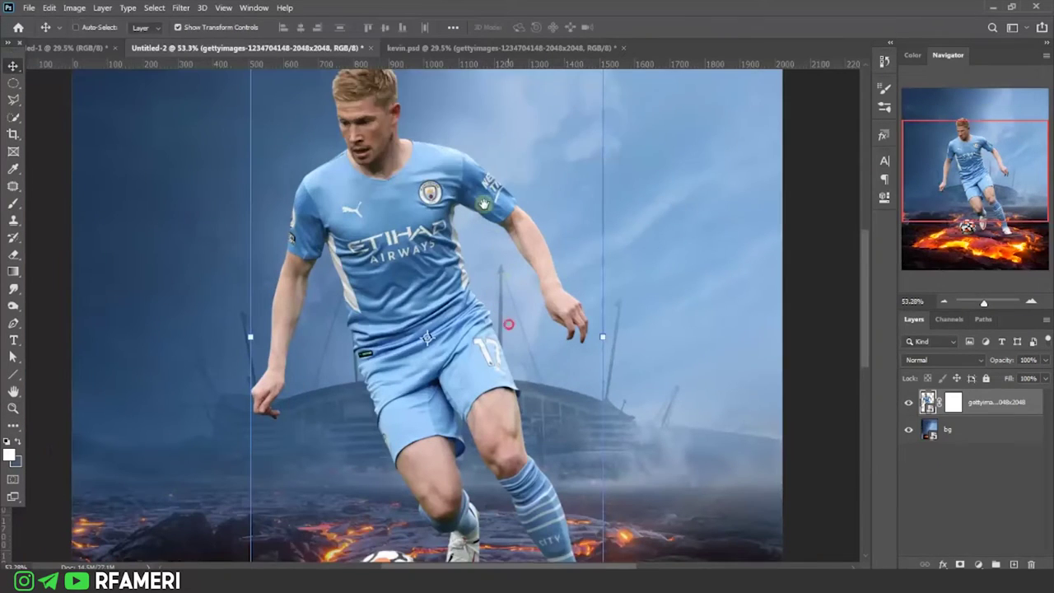
scroll(484, 204, "down", 3)
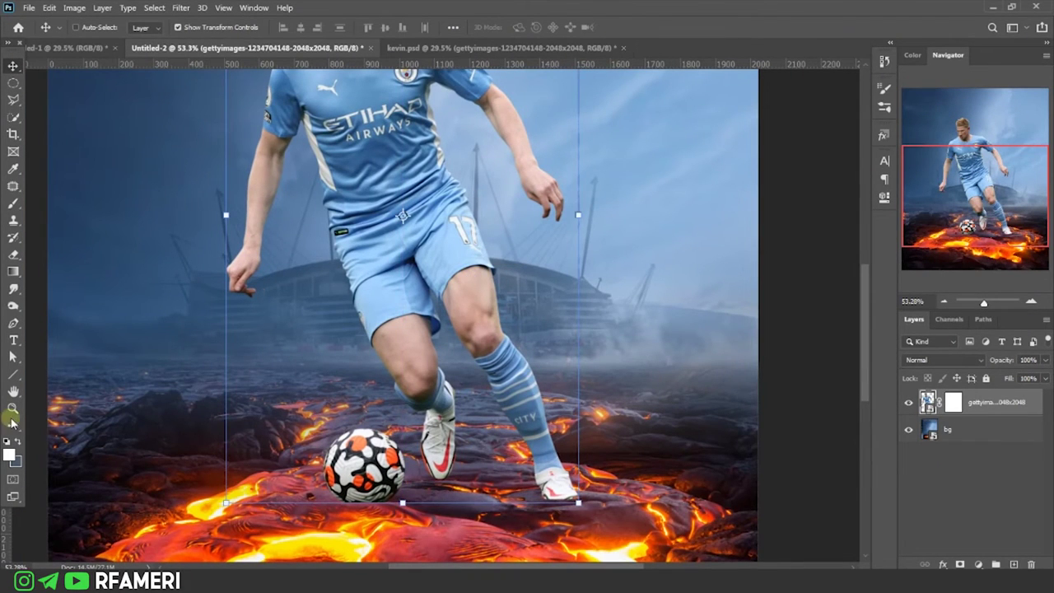
left_click(12, 410)
key("ctrl+0")
left_click(964, 438)
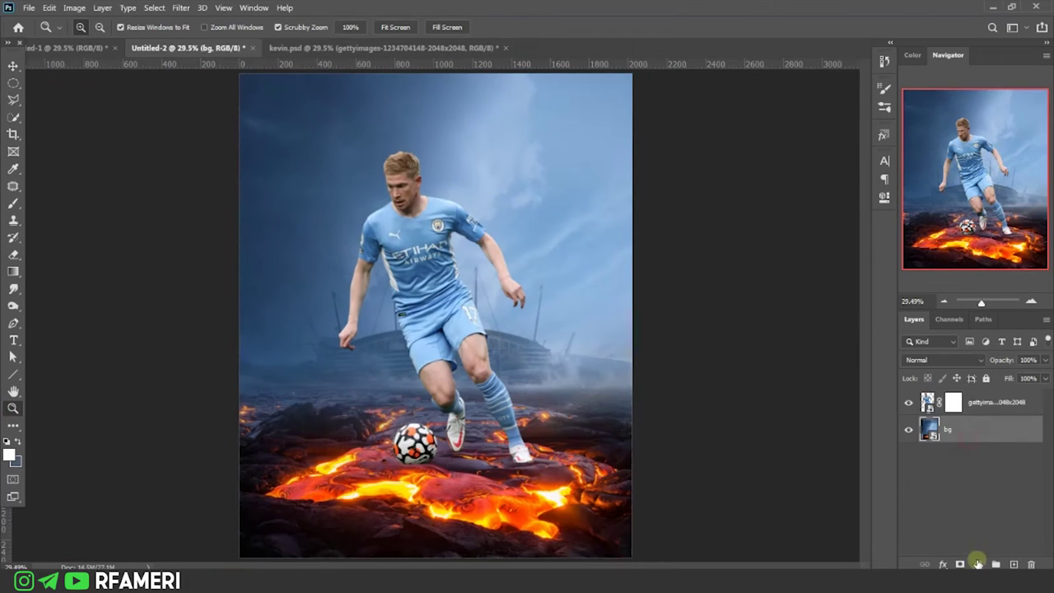
left_click(977, 564)
Step: Add a heavily darkening Exposure adjustment above bg with an inverted mask, painting in white
left_click(972, 409)
left_click_drag(778, 232, 725, 231)
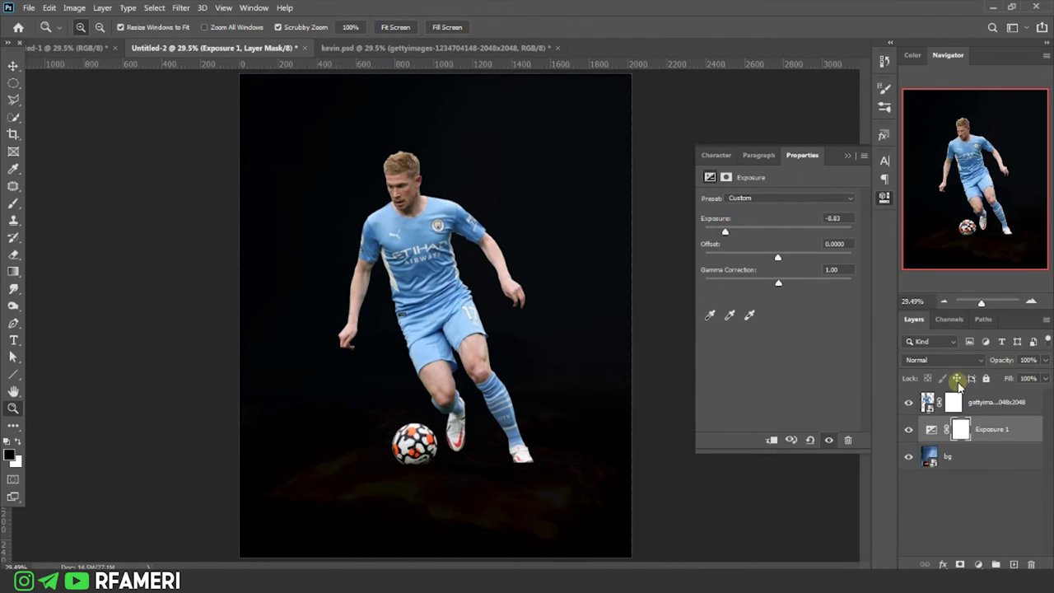
key("ctrl+i")
left_click(15, 204)
right_click(466, 198)
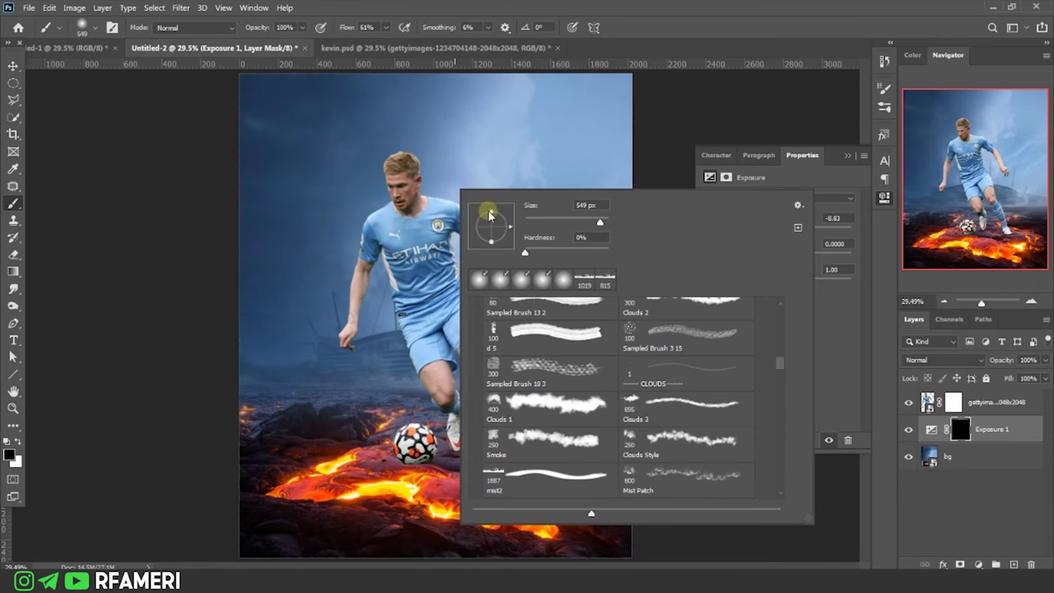
left_click(616, 6)
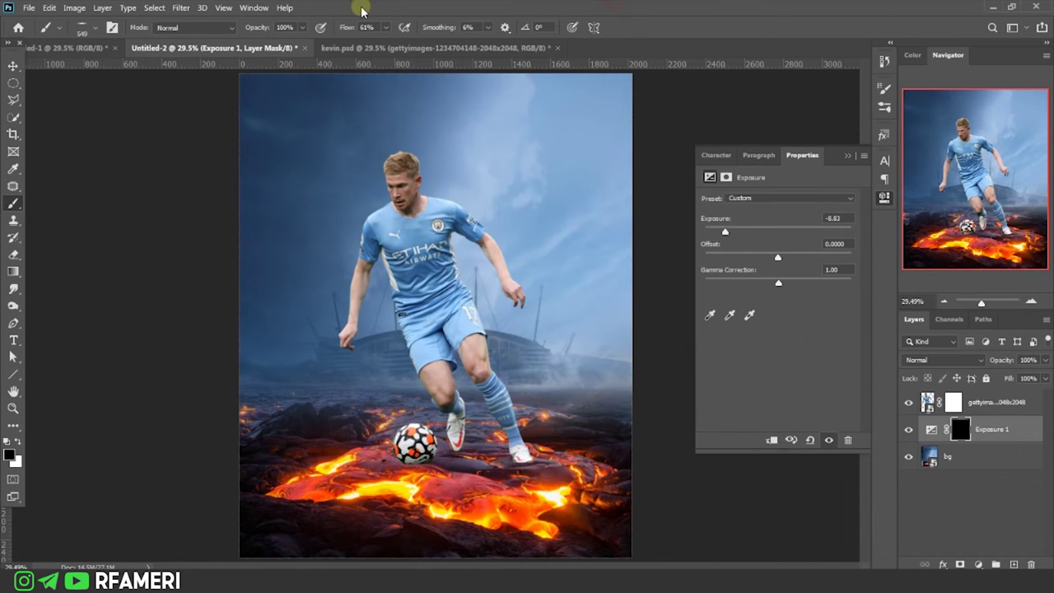
scroll(494, 486, "up", 5)
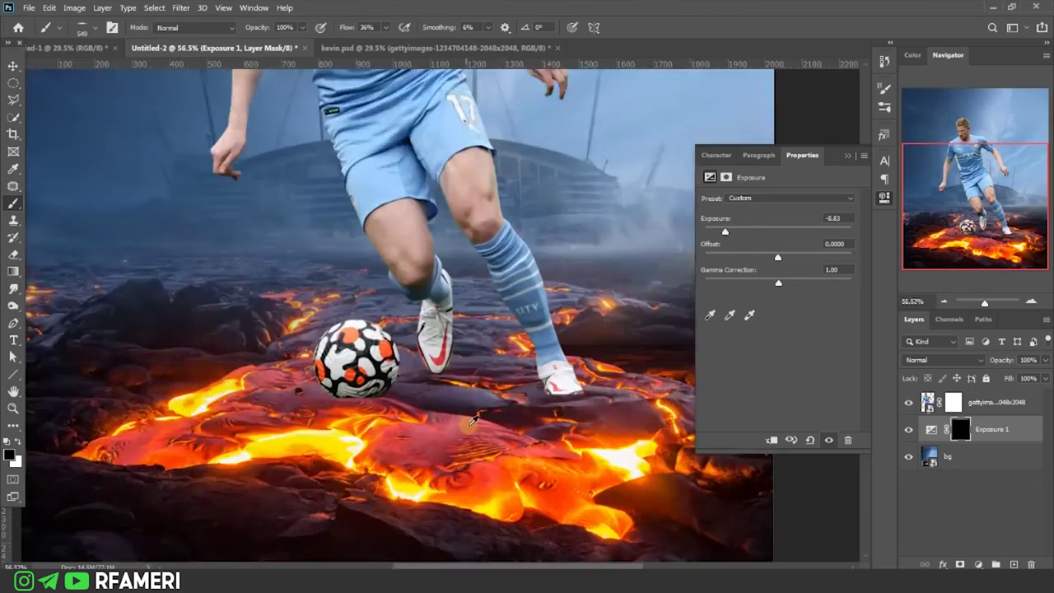
left_click(17, 443)
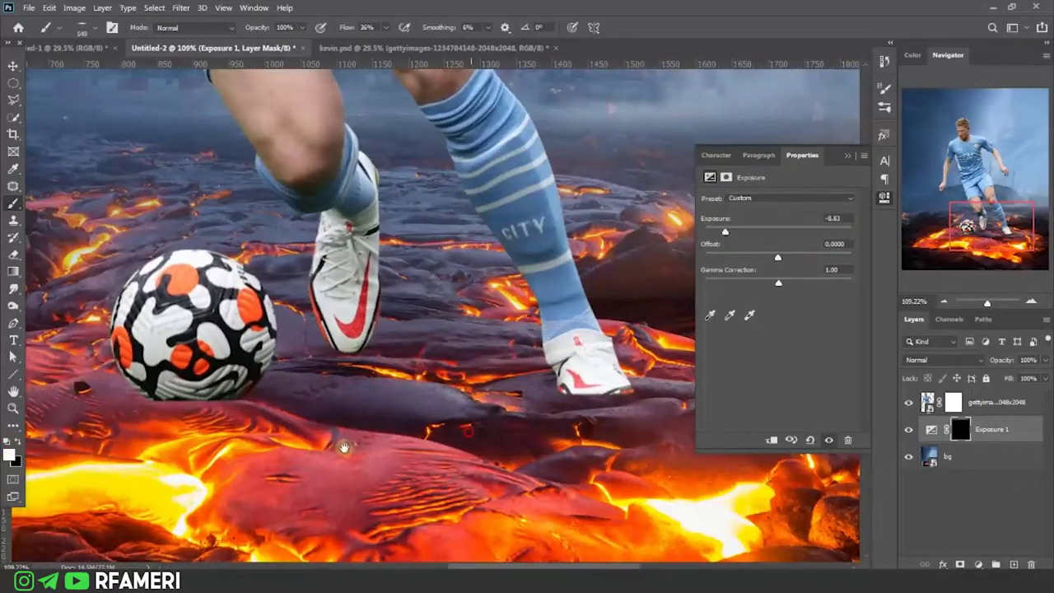
Step: Paint dark contact shadows under the ball and boots through the Exposure mask
scroll(420, 403, "up", 2)
scroll(404, 418, "up", 2)
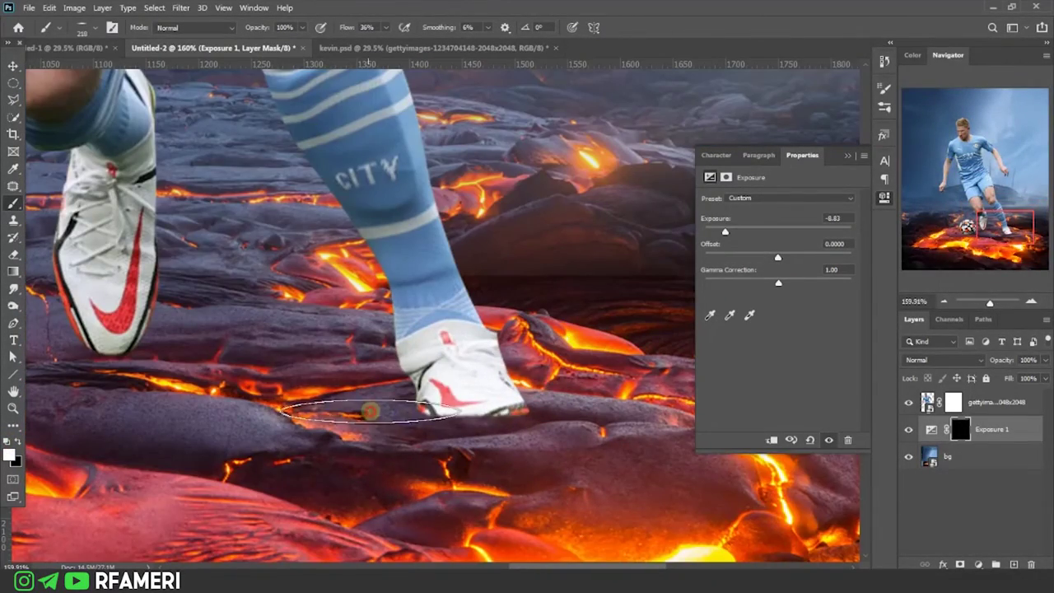
left_click_drag(247, 416, 474, 387)
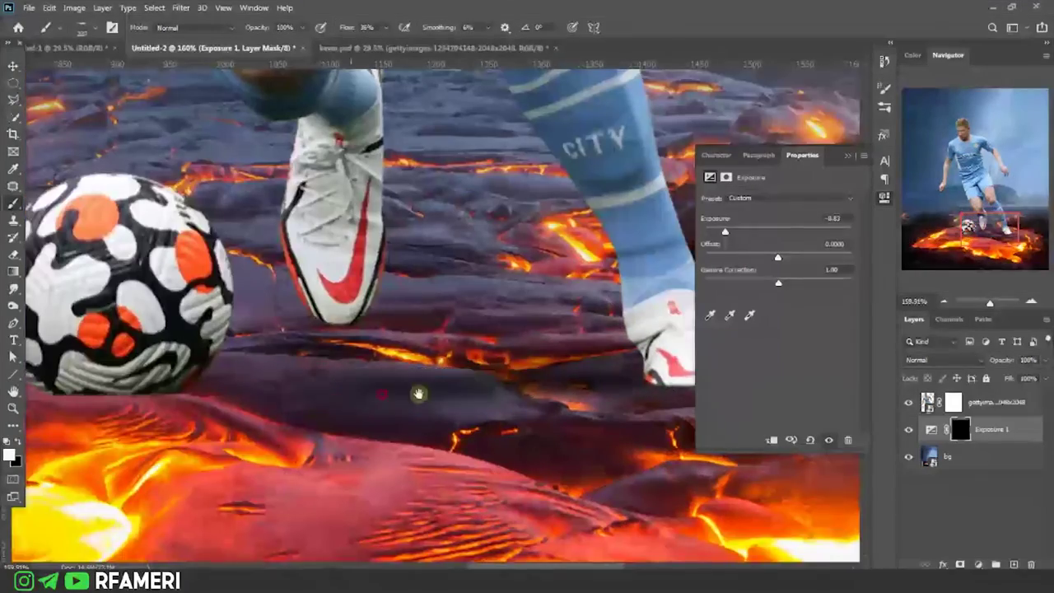
scroll(353, 387, "left", 5)
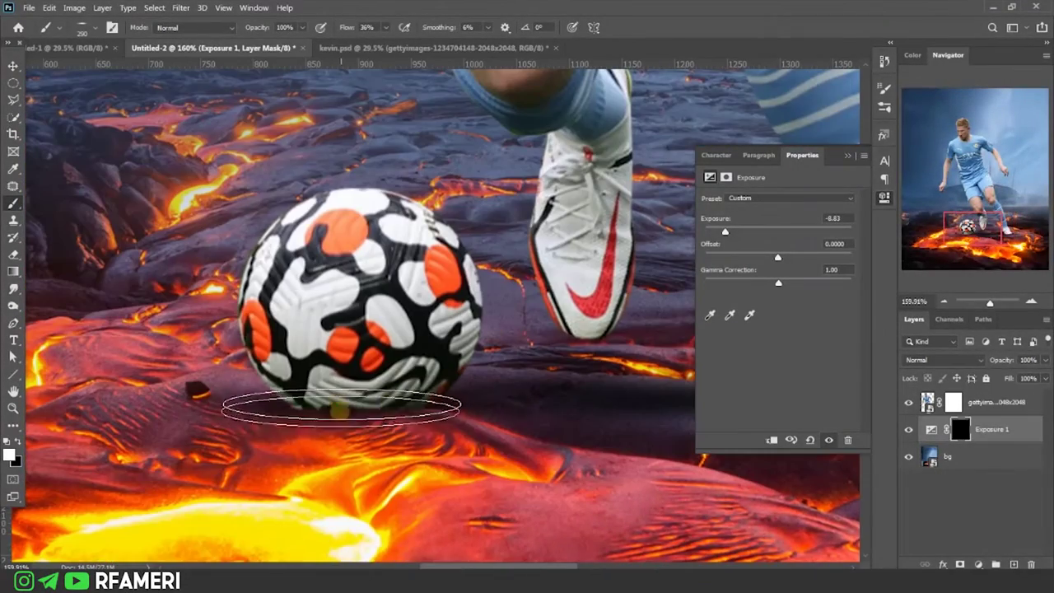
scroll(271, 370, "right", 5)
right_click(338, 247)
key("Escape")
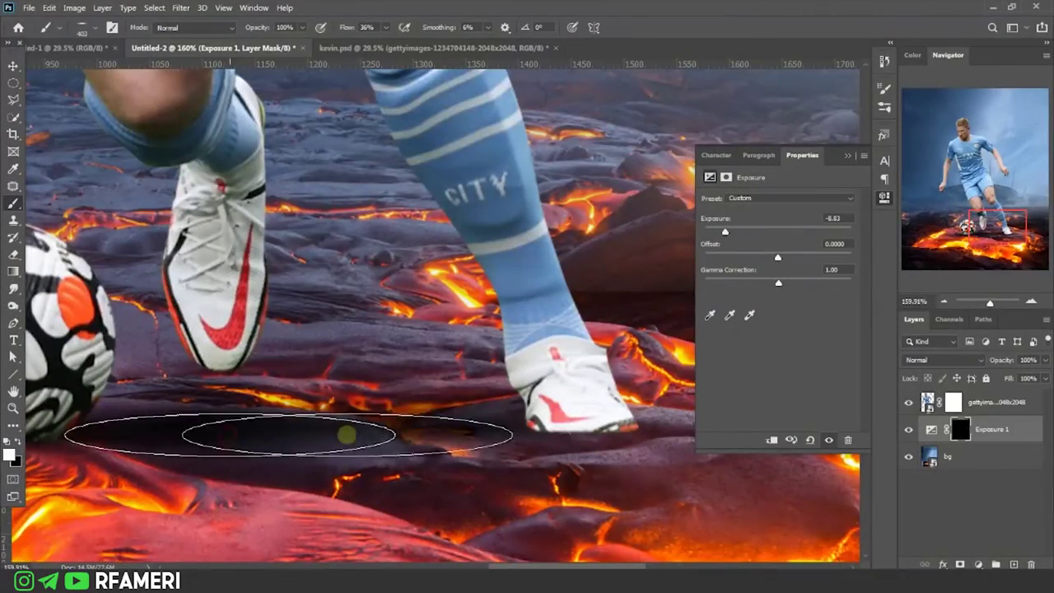
key("ctrl+0")
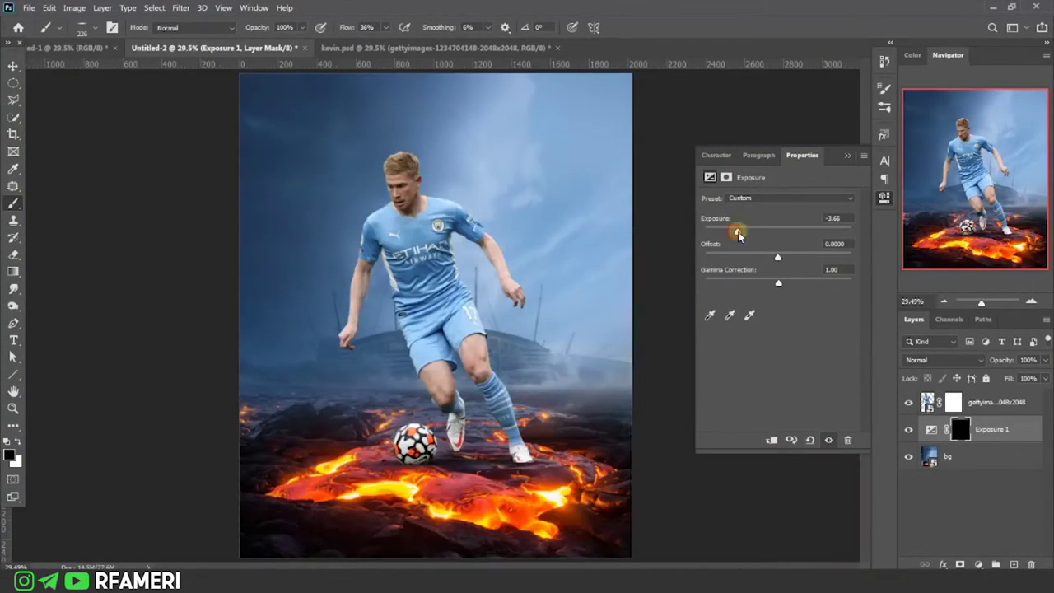
Step: Nudge the footballer 10 px down onto the lava and fit the image on screen
left_click(883, 198)
right_click(514, 239)
key("Escape")
left_click(13, 66)
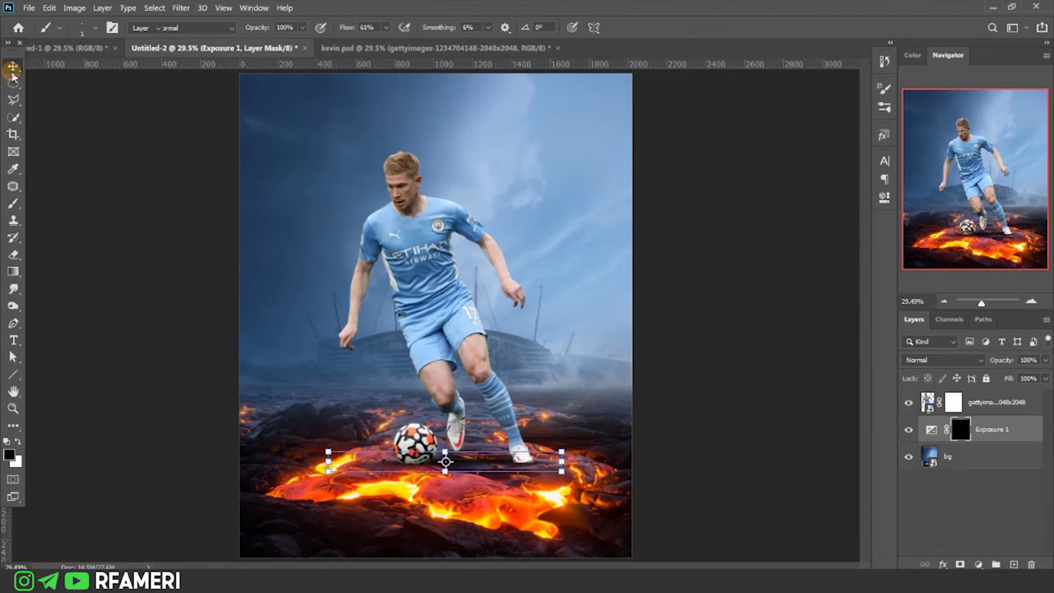
scroll(449, 432, "up", 5)
left_click_drag(396, 379, 396, 388)
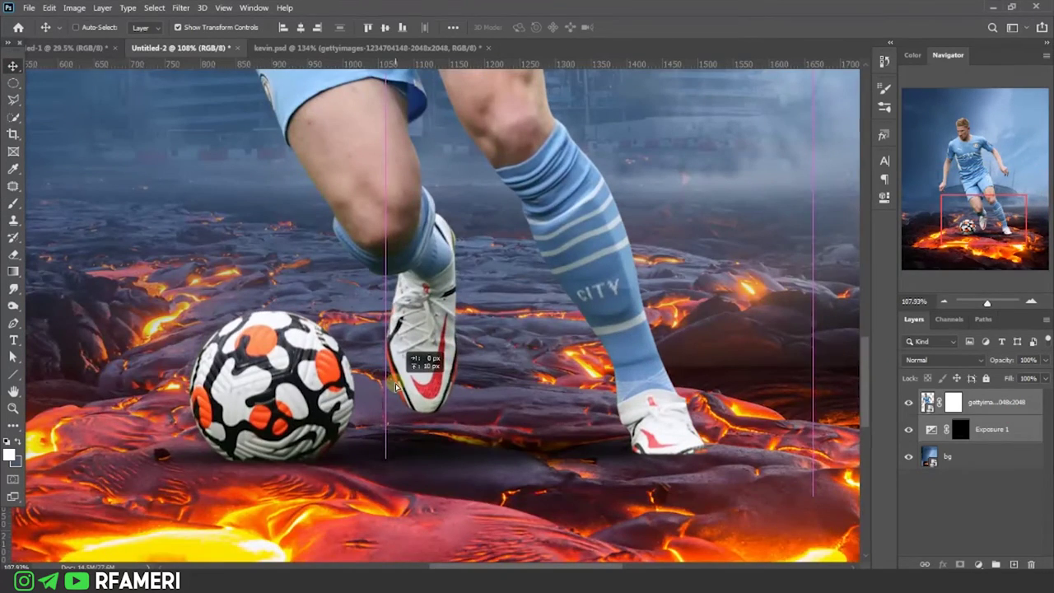
right_click(500, 278)
left_click(515, 284)
Step: Add a Levels layer clipped to the footballer and lower Output white to about 157
left_click(978, 564)
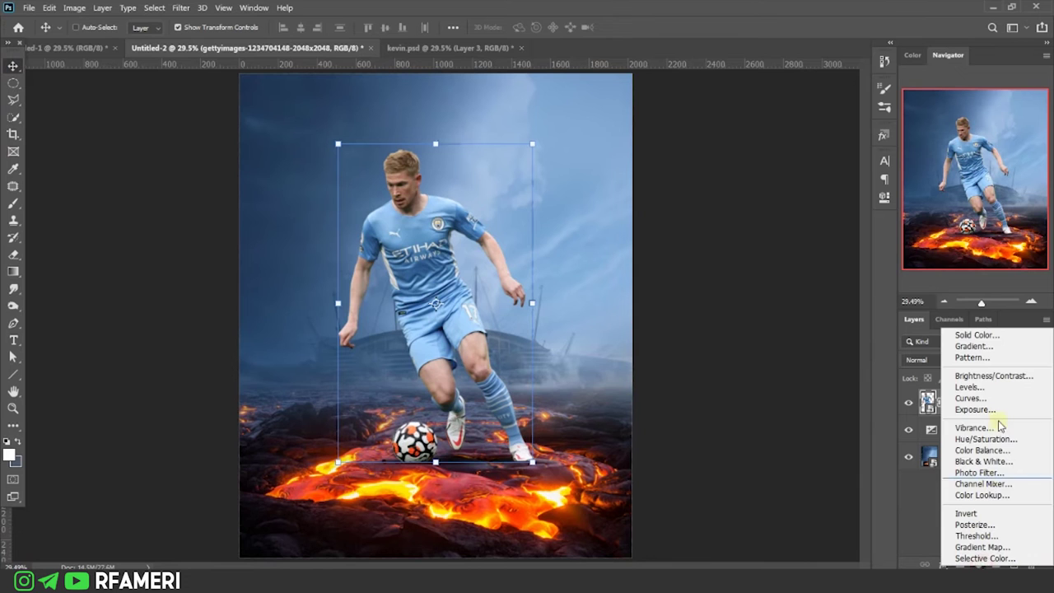
left_click(980, 387)
left_click(767, 438)
left_click_drag(848, 336, 830, 336)
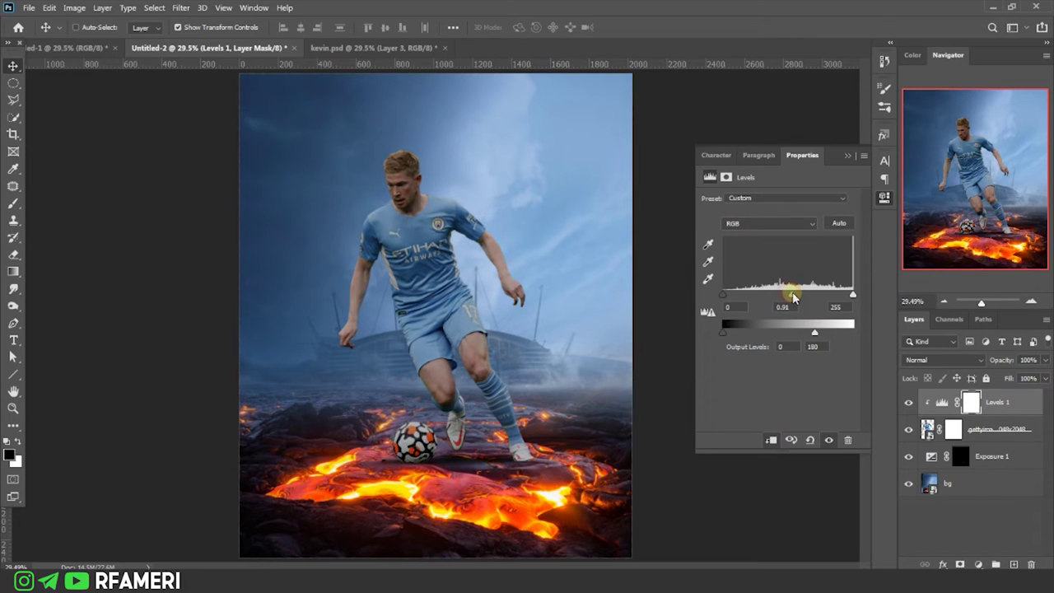
left_click_drag(809, 333, 812, 336)
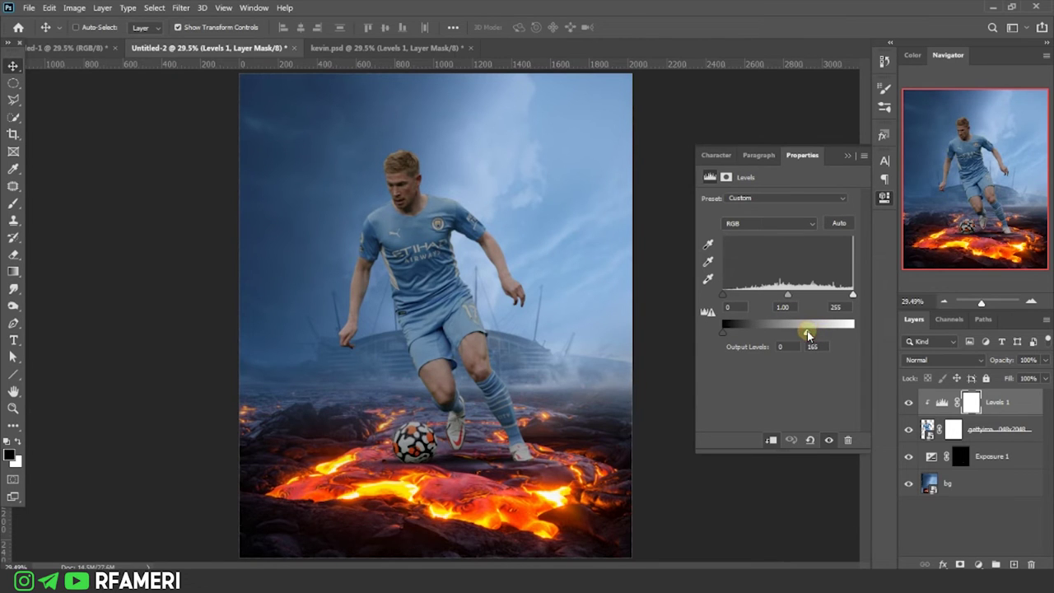
left_click_drag(815, 331, 805, 331)
Step: Compare the player with and without Levels, then add an Exposure adjustment layer
left_click(910, 405)
left_click(910, 404)
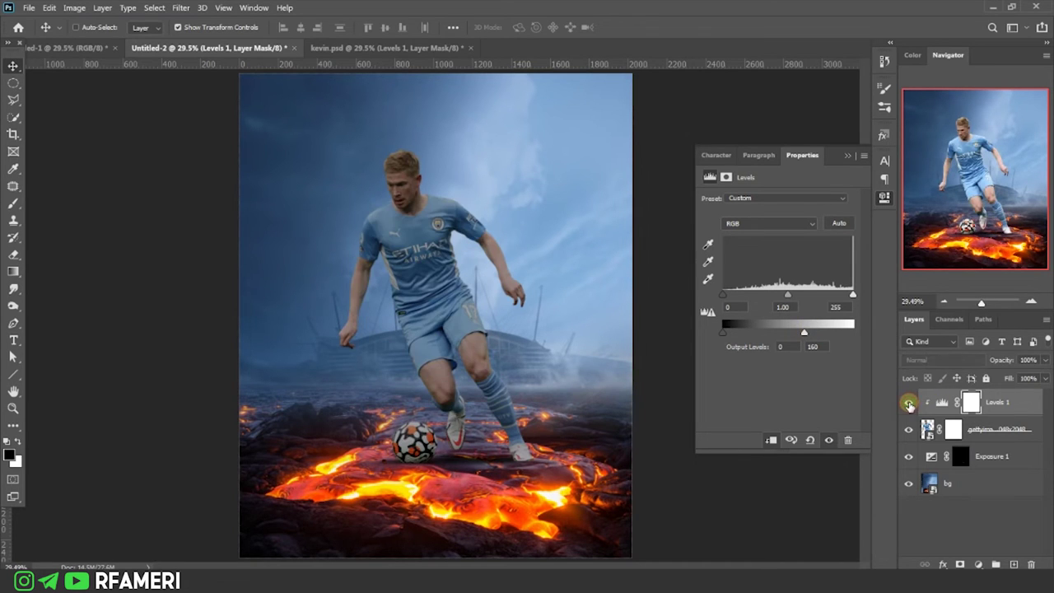
left_click(853, 156)
left_click(982, 565)
left_click(980, 405)
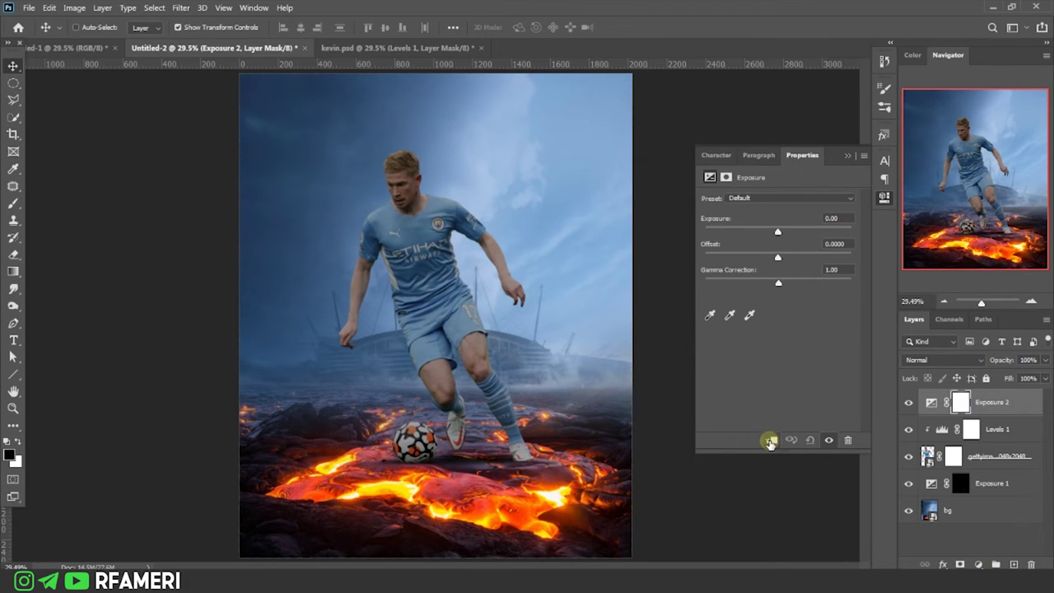
Step: Set Exposure 2 to about −1.32 with gamma 0.83, clip it to Levels 1 and invert its mask
left_click_drag(762, 234, 758, 233)
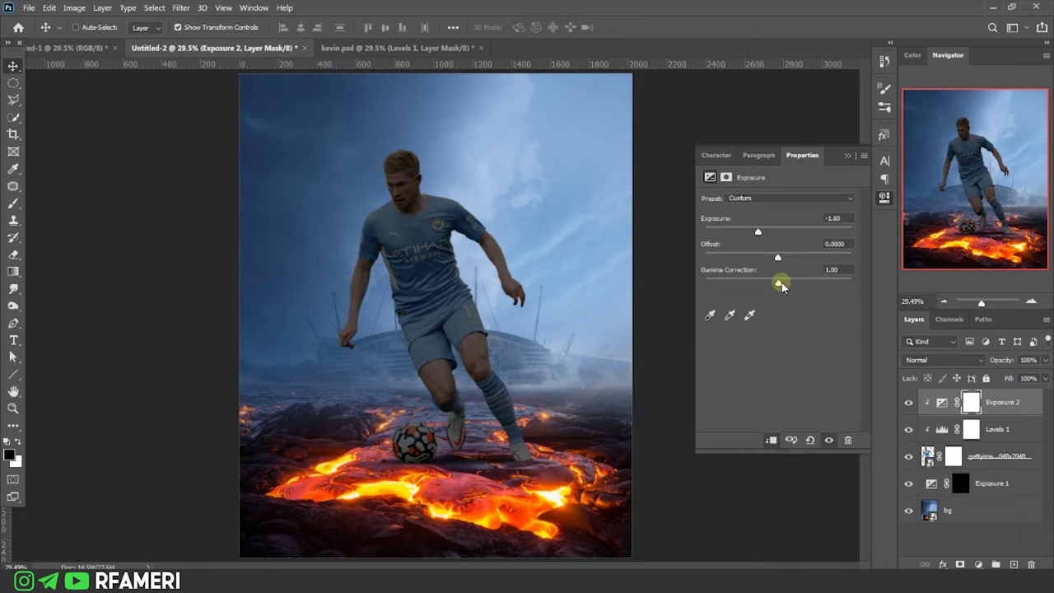
left_click_drag(779, 285, 789, 285)
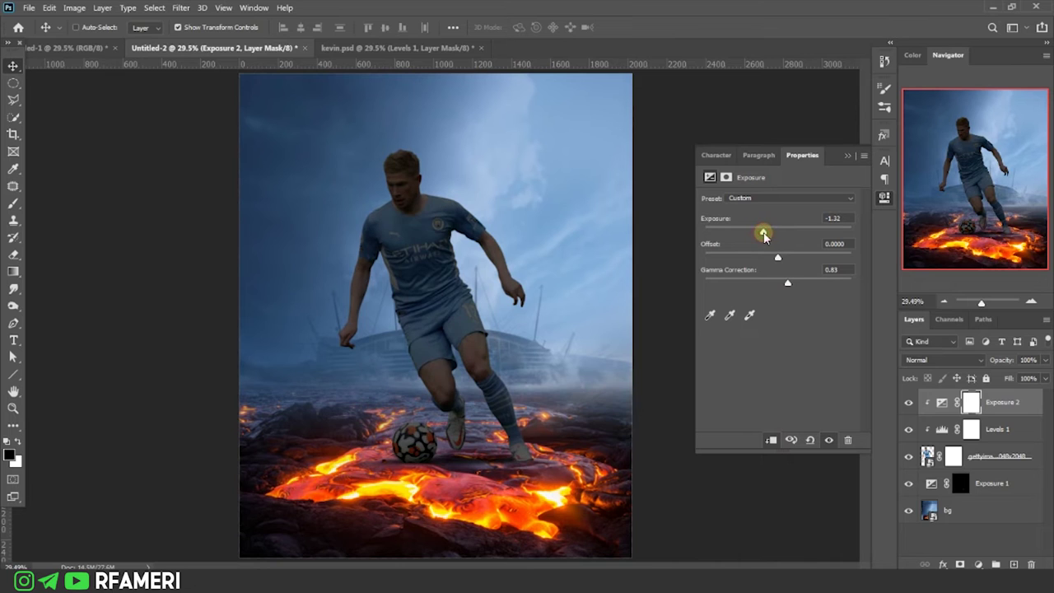
left_click(922, 396, "alt")
key("ctrl+i")
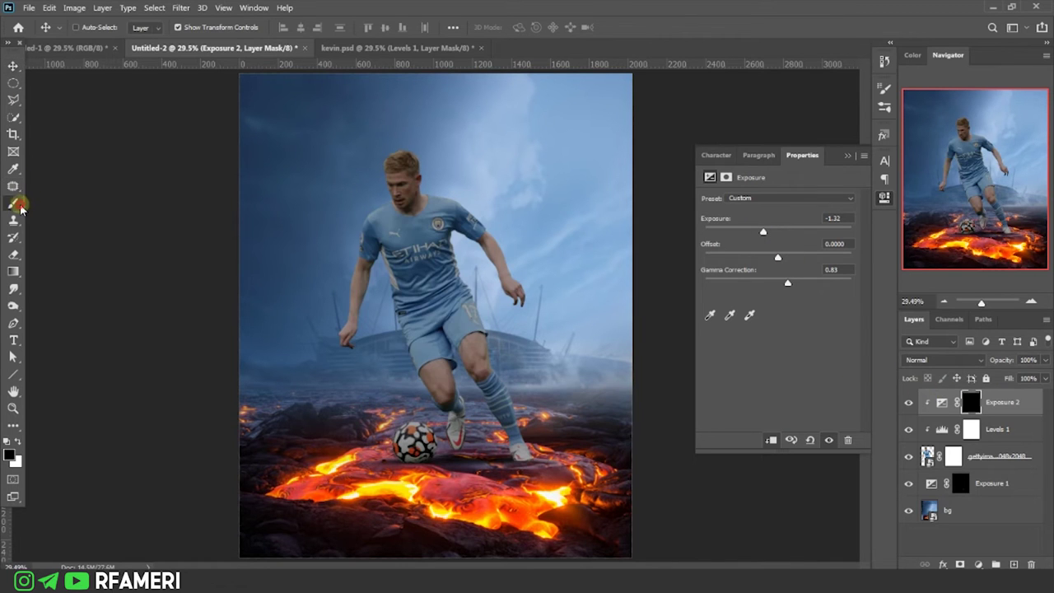
Step: With a soft, enlarged brush, paint the darkening into the mask over the player's arms and shirt
left_click(18, 205)
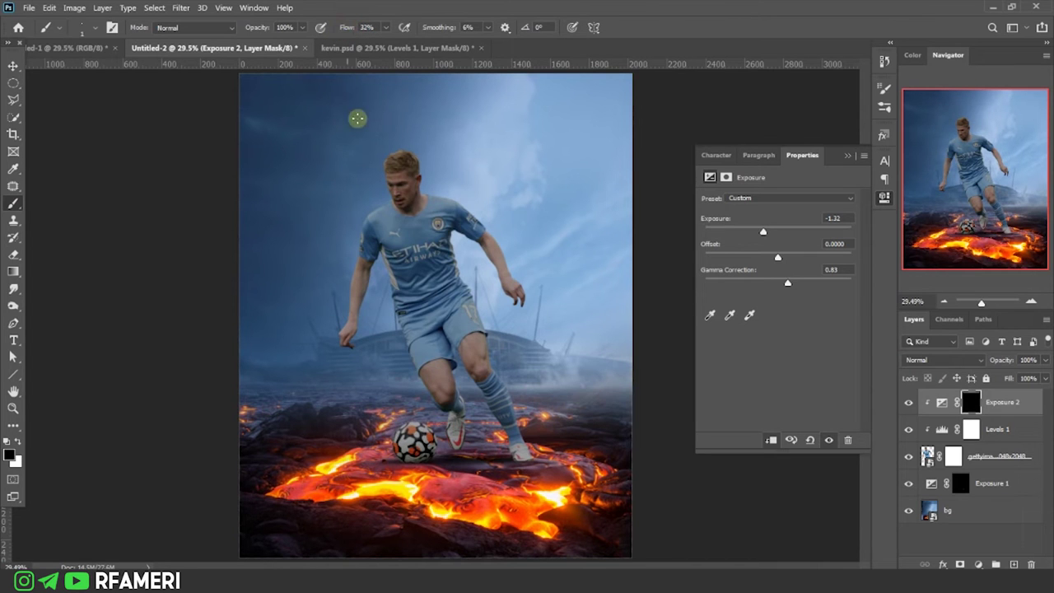
right_click(358, 119)
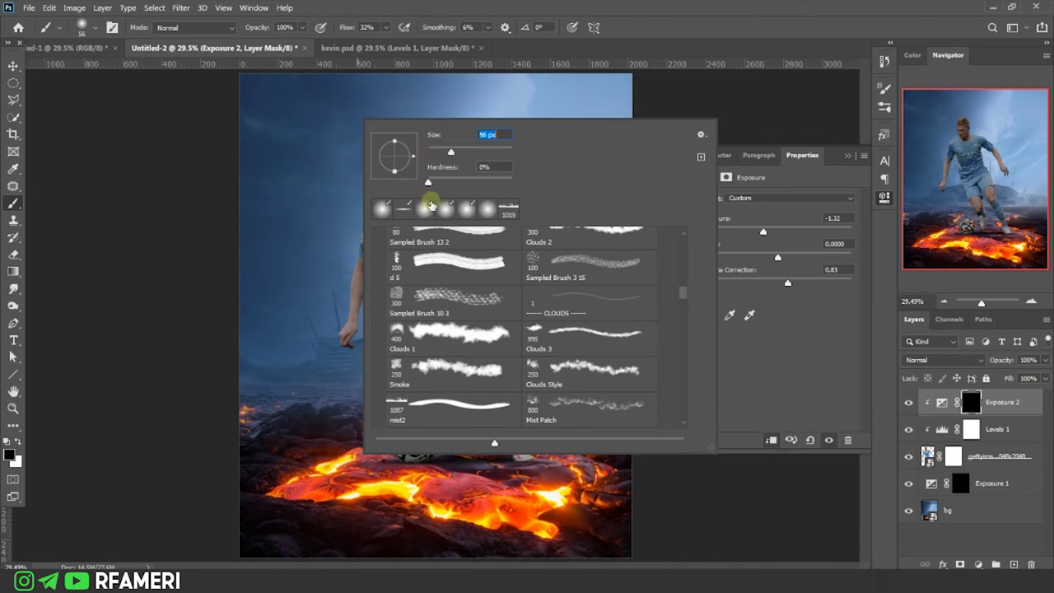
key("Return")
scroll(421, 284, "up", 3)
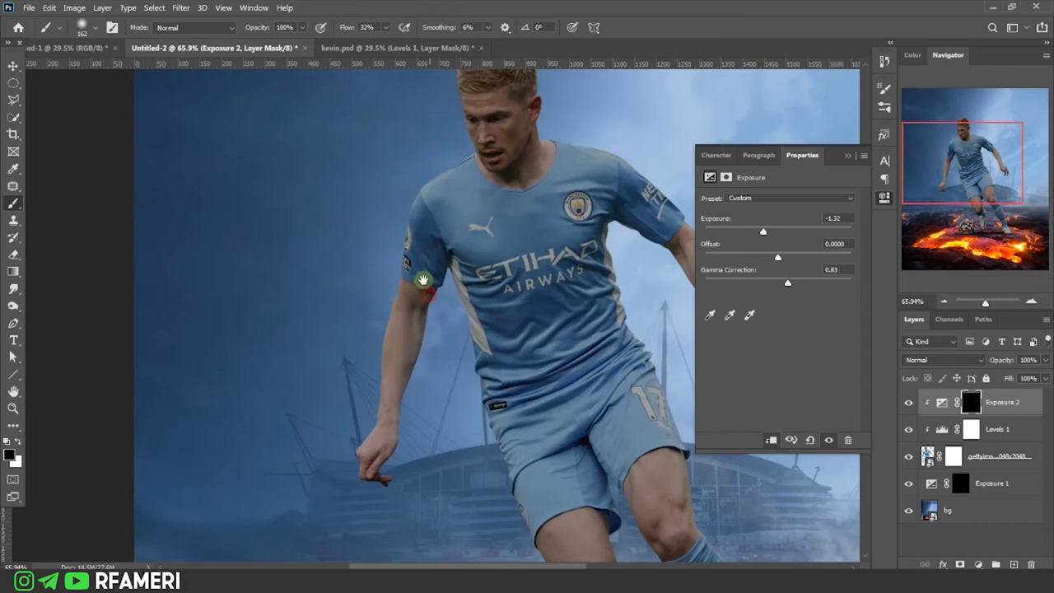
scroll(420, 284, "up", 2)
scroll(421, 283, "up", 2)
scroll(421, 282, "down", 3)
scroll(370, 415, "down", 3)
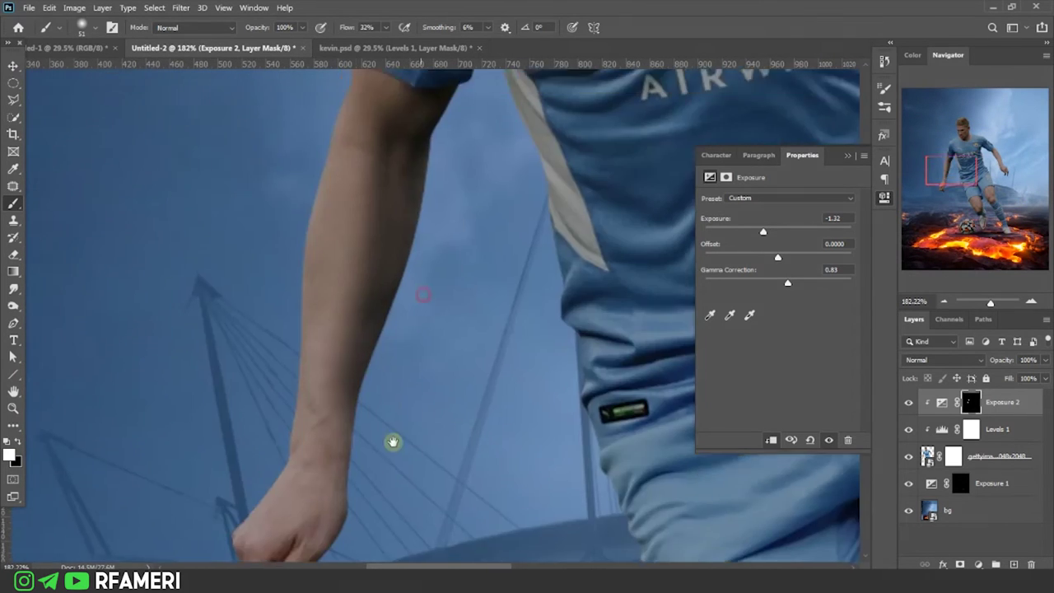
scroll(396, 440, "up", 3)
scroll(376, 248, "down", 4)
key("bracketright")
key("bracketright")
key("bracketright")
scroll(260, 333, "right", 10)
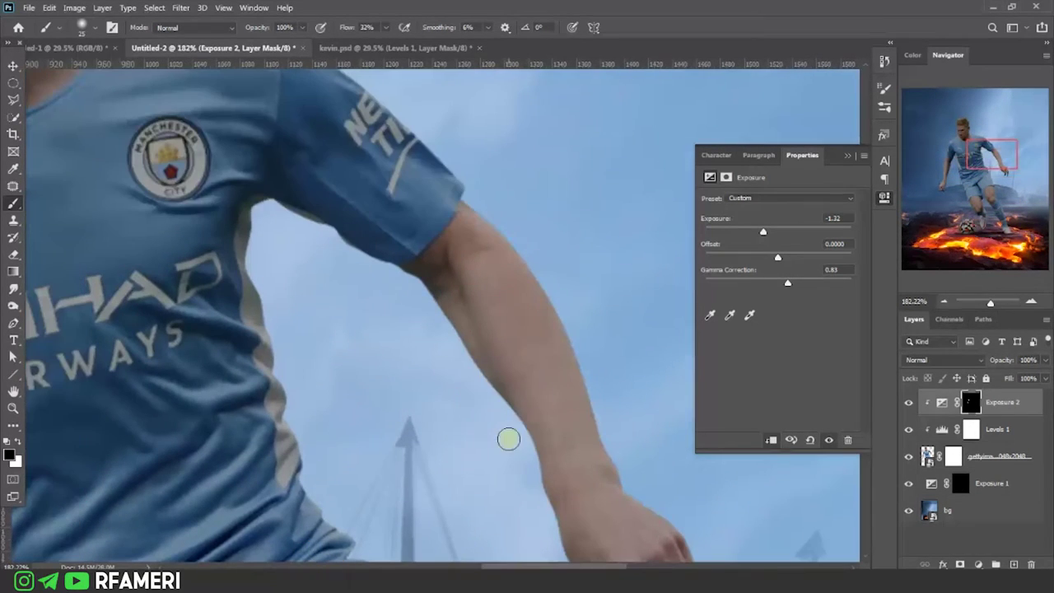
left_click_drag(499, 454, 530, 371)
scroll(577, 412, "up", 5)
scroll(576, 412, "left", 2)
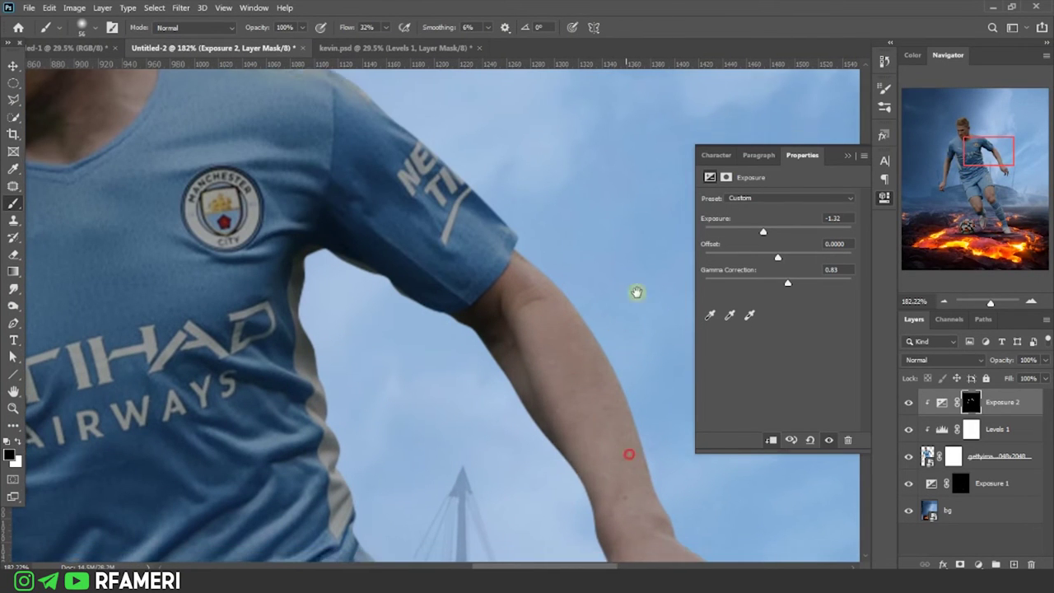
scroll(636, 294, "down", 3)
scroll(640, 415, "down", 3)
mouse_move(572, 412)
left_mouse_down()
mouse_move(443, 316)
mouse_move(503, 444)
left_mouse_up()
scroll(443, 315, "down", 3)
Step: Raise brush flow to 10% and paint shadows over the thigh, torso and legs
right_click(461, 332)
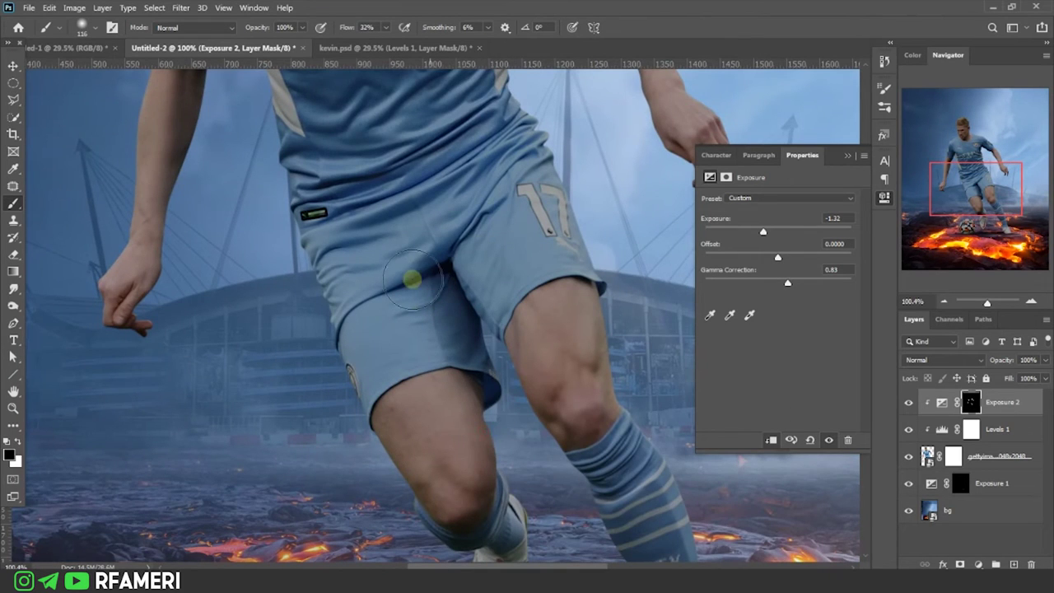
scroll(633, 488, "down", 3)
scroll(633, 489, "right", 1)
scroll(295, 500, "up", 5)
scroll(588, 418, "up", 5)
left_click_drag(355, 28, 339, 29)
scroll(307, 202, "up", 4)
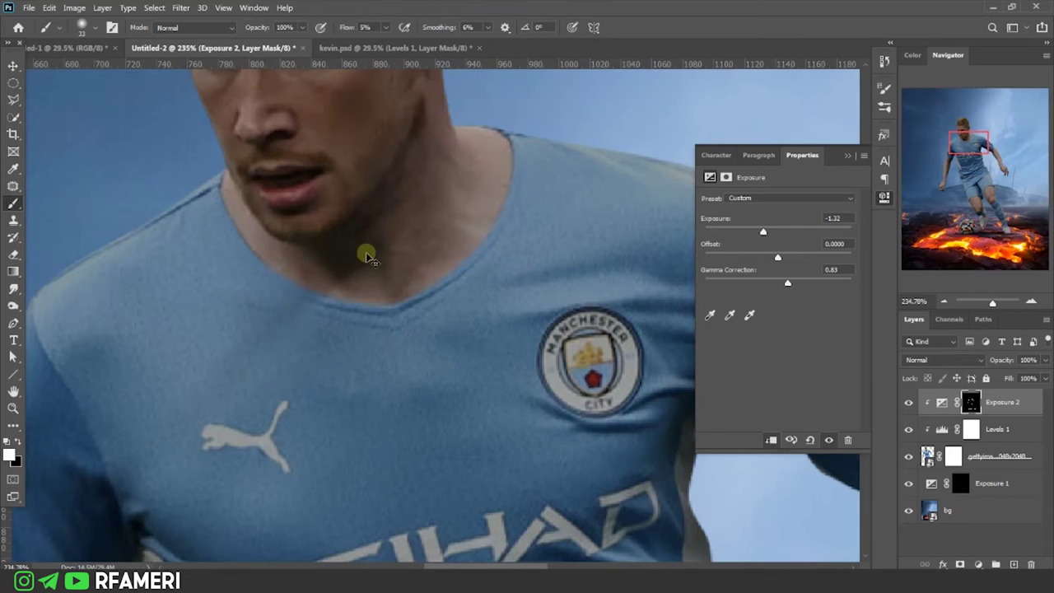
scroll(163, 462, "down", 3)
scroll(223, 357, "down", 2)
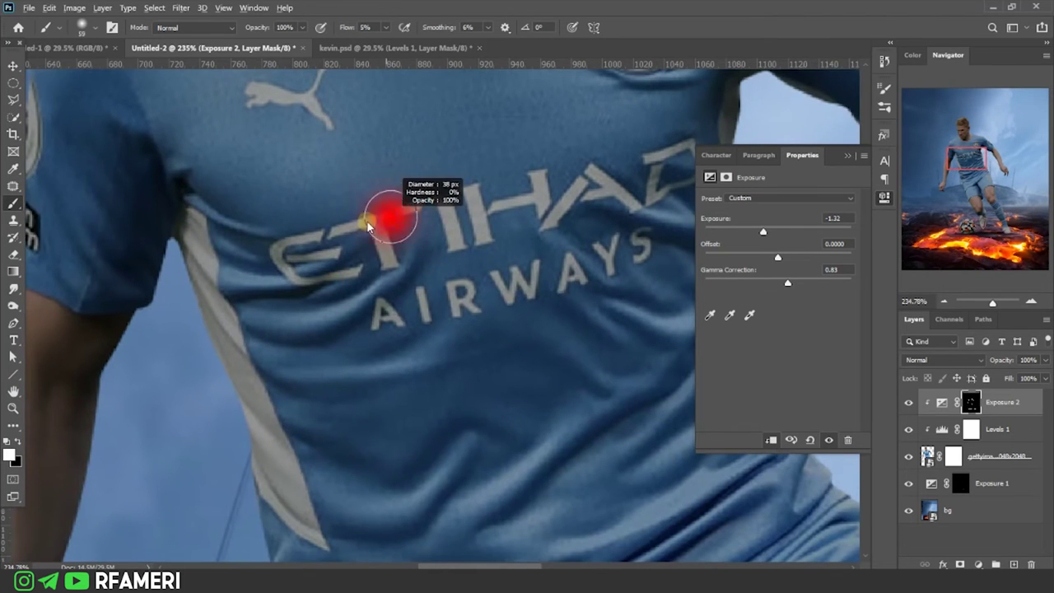
scroll(373, 303, "down", 3)
scroll(337, 224, "down", 2)
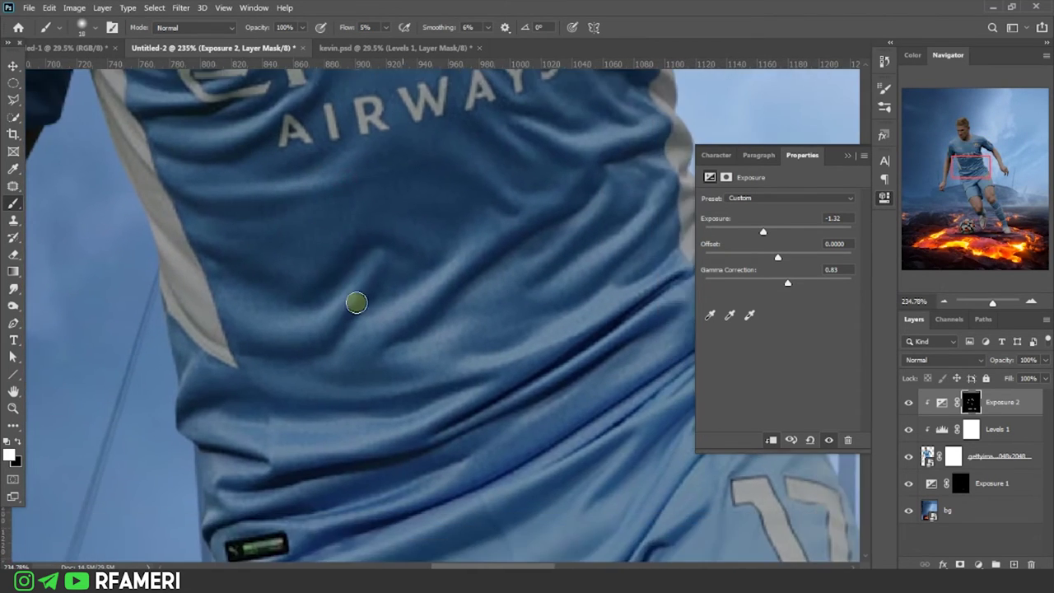
scroll(414, 254, "right", 4)
key("shift+1")
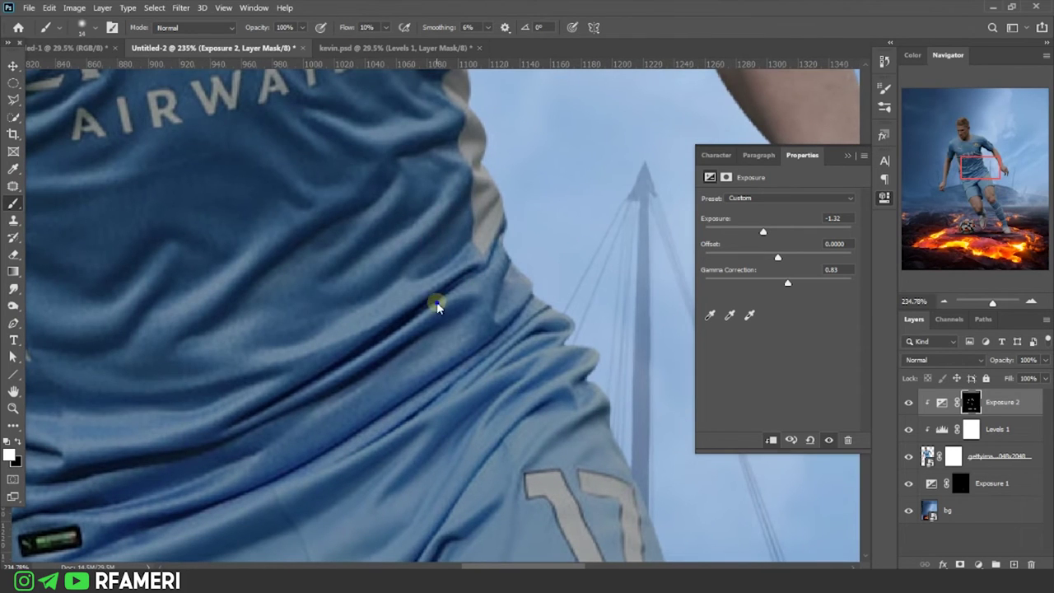
scroll(409, 264, "down", 2)
scroll(418, 351, "right", 2)
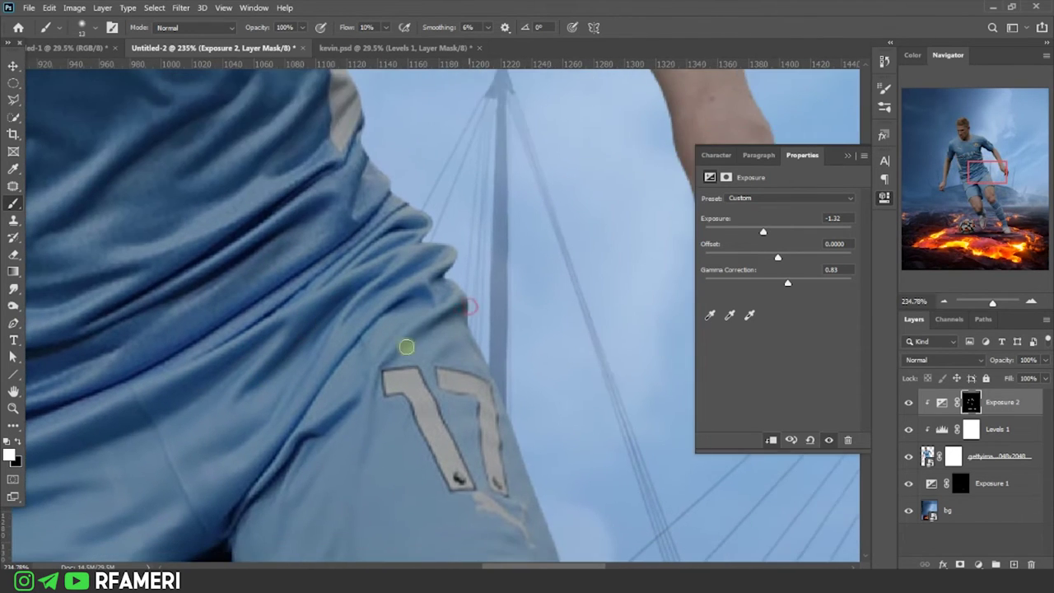
scroll(404, 349, "down", 2)
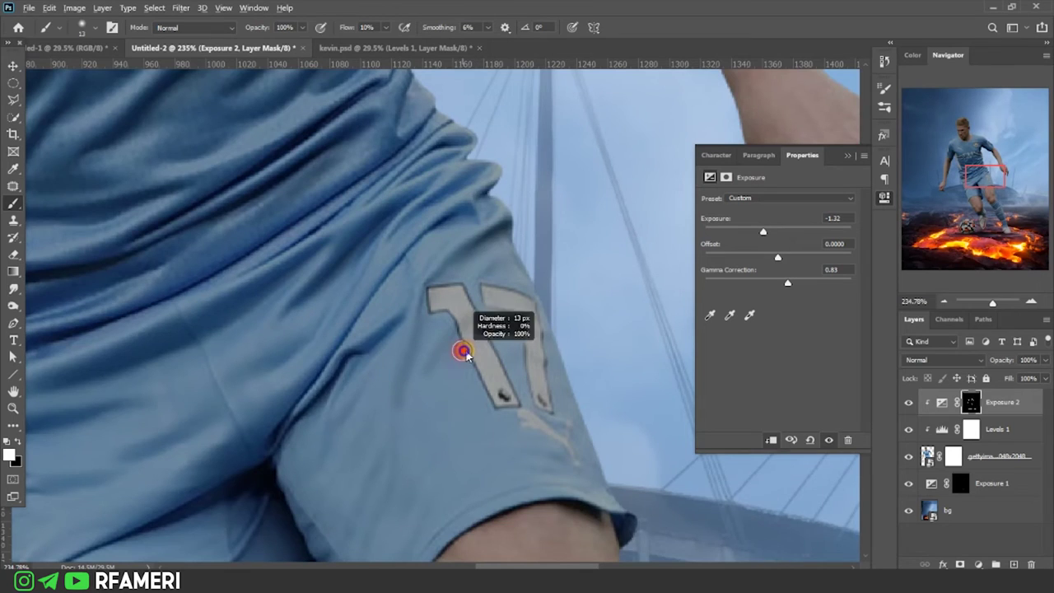
scroll(324, 418, "right", 5)
scroll(323, 418, "up", 1)
scroll(311, 439, "left", 3)
scroll(311, 439, "down", 1)
scroll(348, 384, "left", 2)
scroll(349, 384, "down", 1)
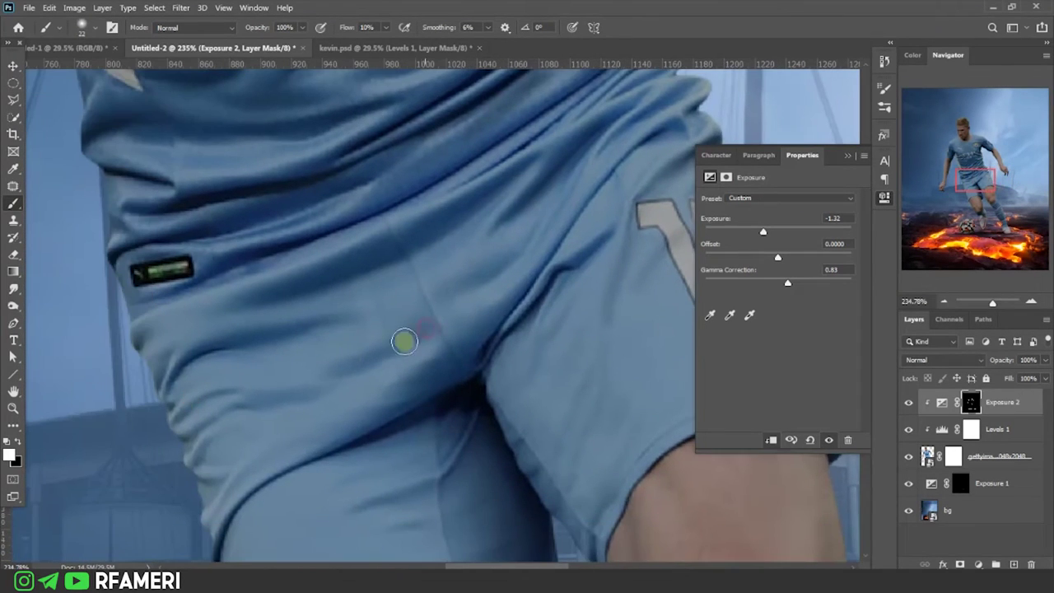
scroll(403, 344, "up", 1)
scroll(421, 245, "left", 4)
scroll(296, 342, "down", 1)
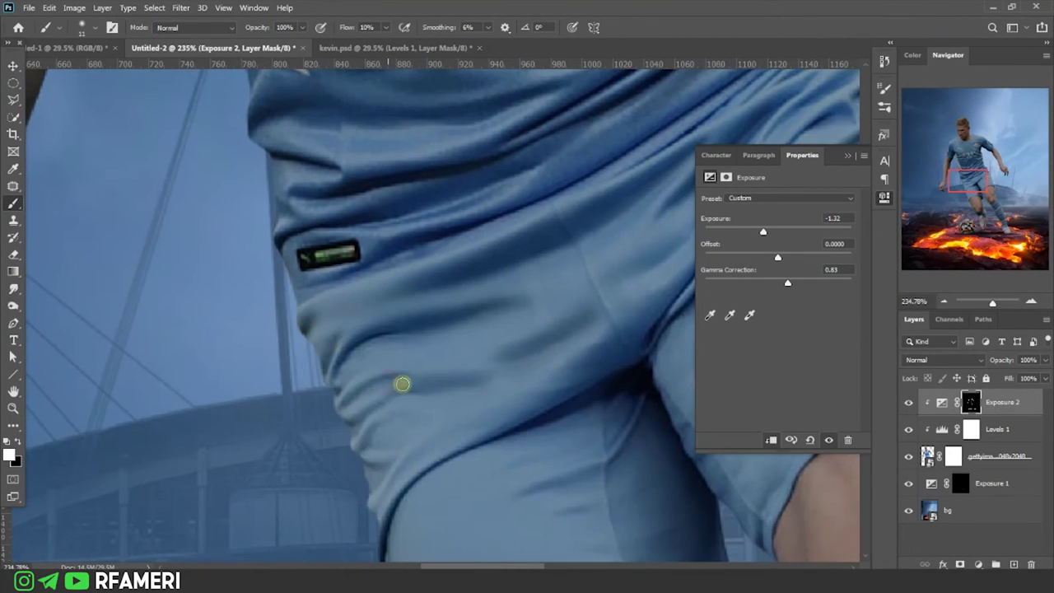
scroll(403, 384, "right", 3)
scroll(282, 334, "down", 2)
scroll(282, 335, "down", 2)
scroll(336, 235, "right", 2)
scroll(353, 249, "right", 1)
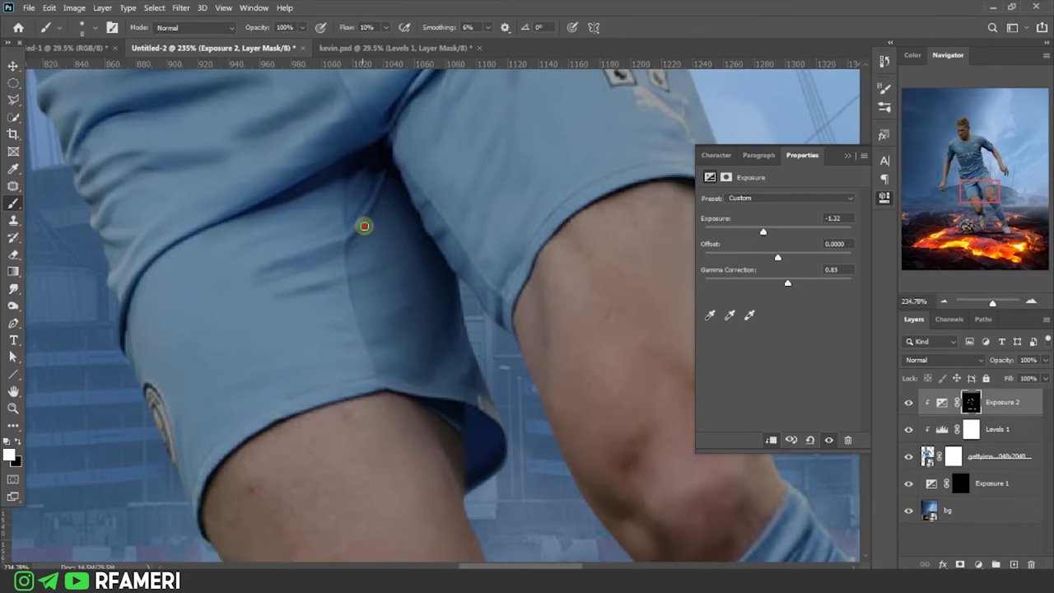
scroll(346, 239, "down", 1)
scroll(428, 264, "right", 3)
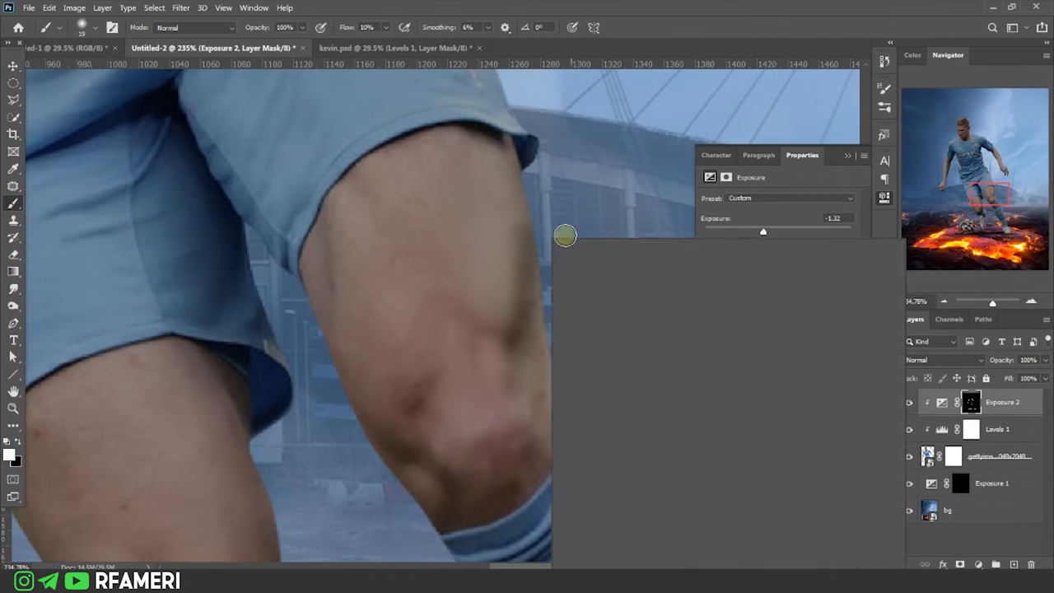
Step: Shrink the brush to about 24 px to shade the knee and striped sock, then fit the composition on screen
right_click(489, 345, "alt")
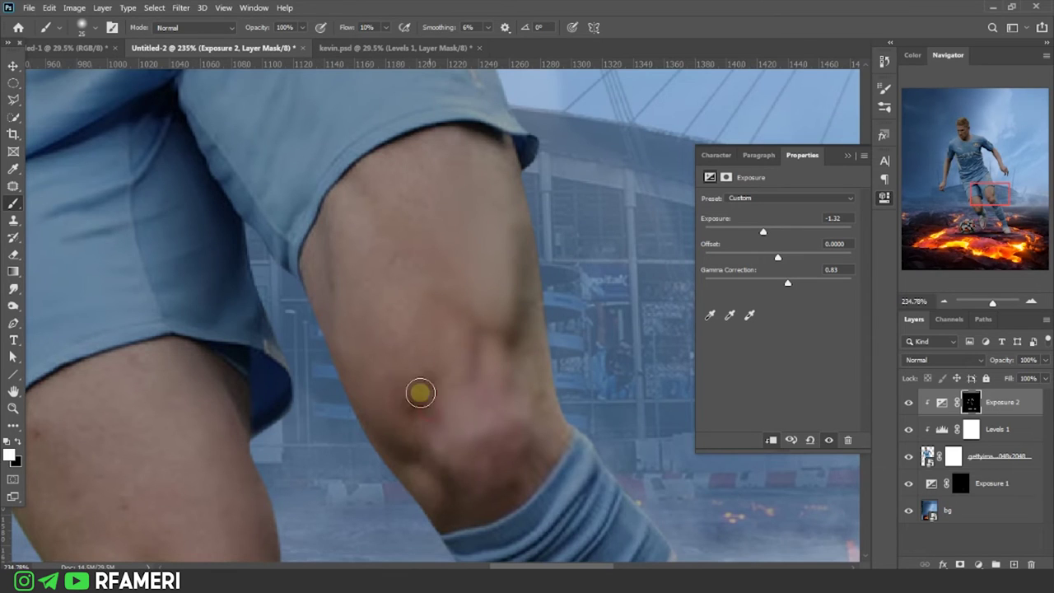
scroll(430, 470, "up", 3)
scroll(431, 470, "left", 1)
right_click(400, 318, "alt")
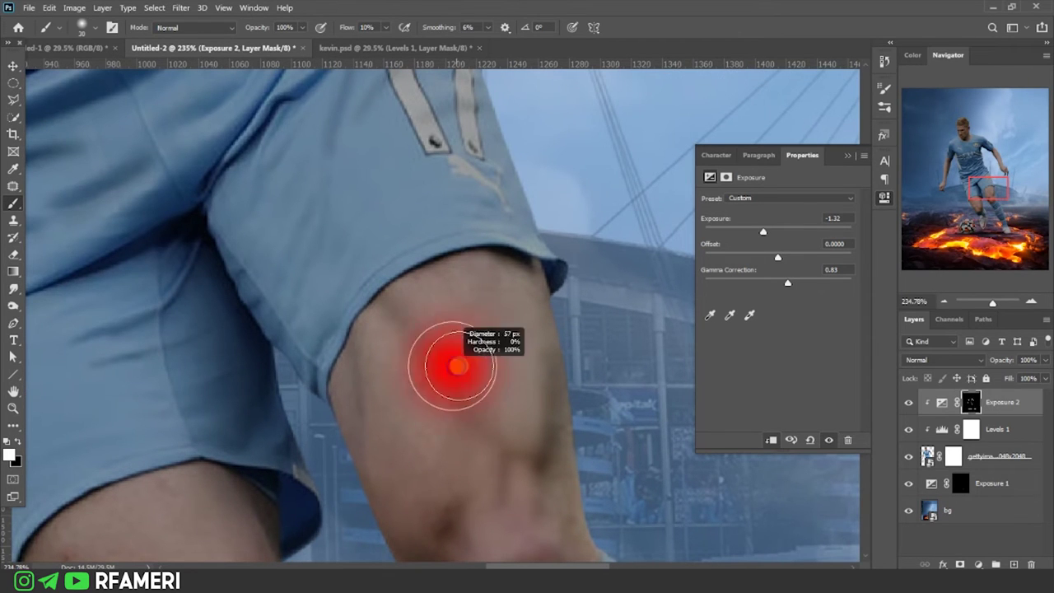
right_click(389, 345, "alt")
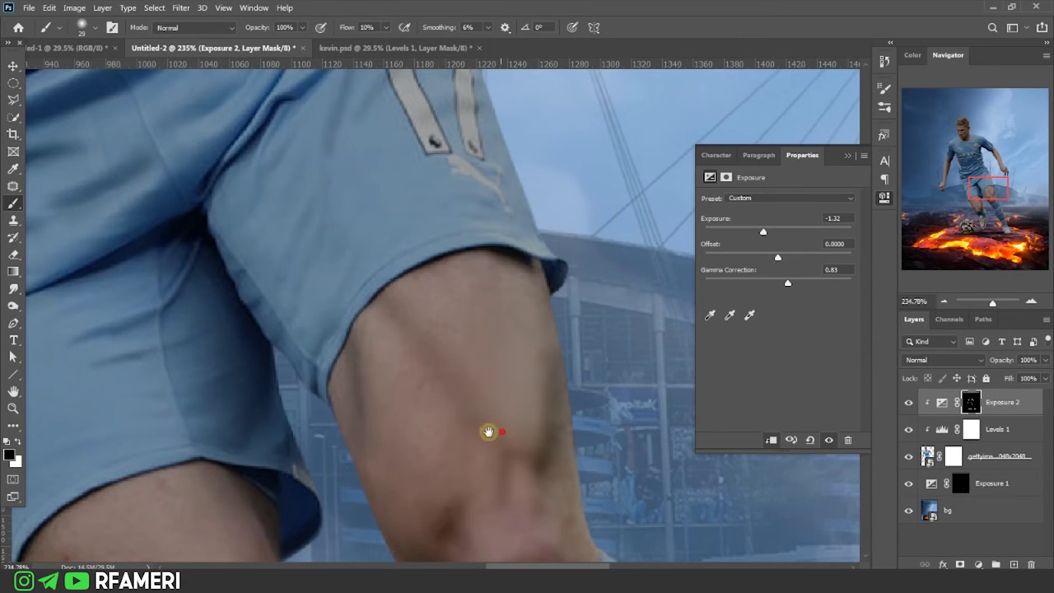
left_click_drag(488, 432, 358, 102)
right_click(486, 374, "alt")
scroll(446, 332, "down", 5)
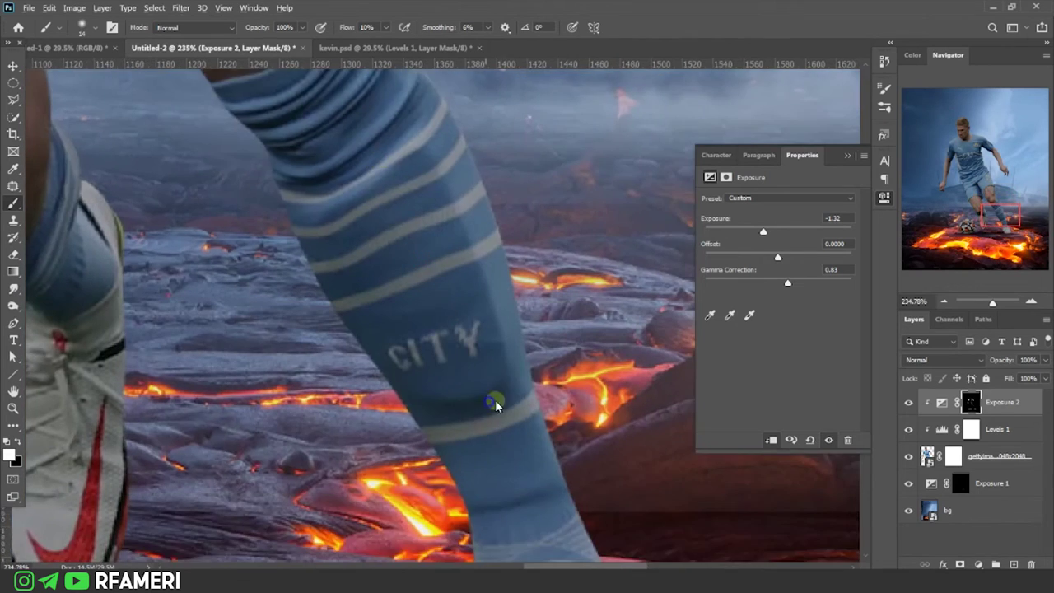
scroll(500, 401, "down", 3)
scroll(557, 404, "up", 10)
right_click(303, 230)
key("Escape")
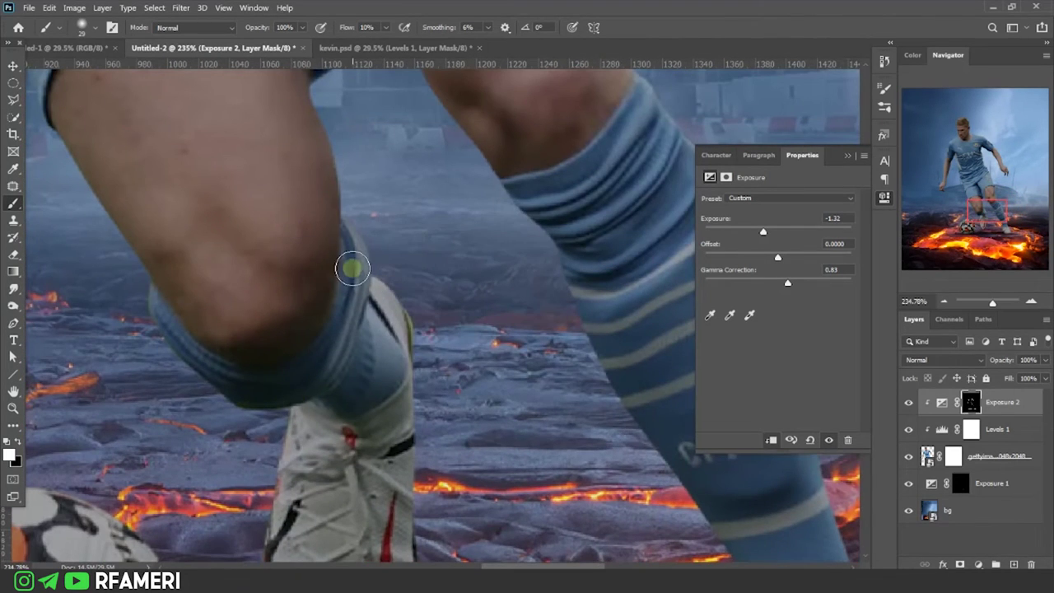
scroll(205, 193, "down", 1)
right_click(305, 306, "alt")
scroll(366, 387, "left", 5)
scroll(367, 387, "up", 3)
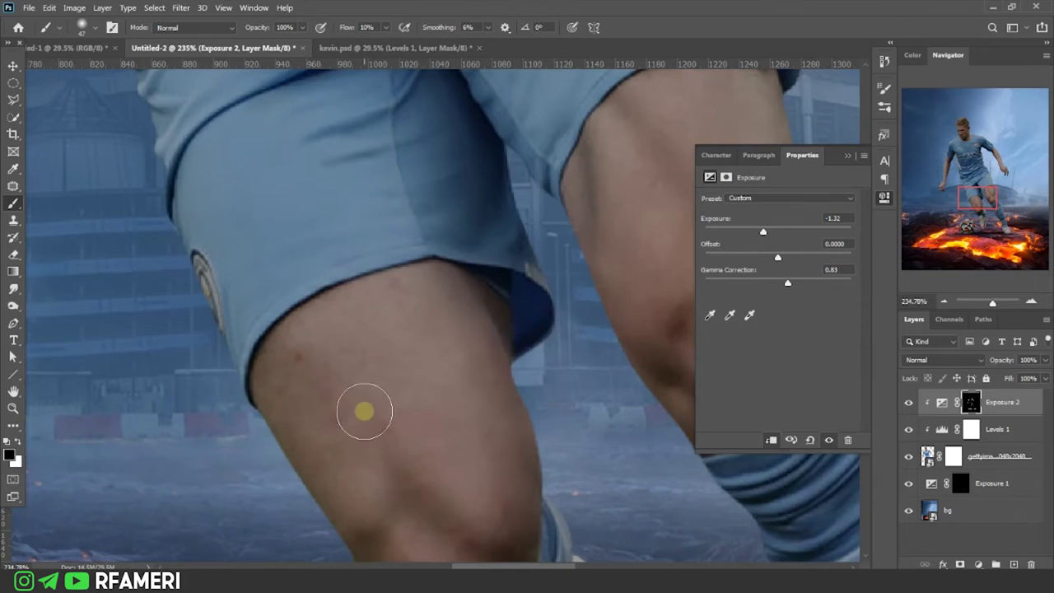
scroll(444, 224, "up", 5)
scroll(381, 302, "down", 2)
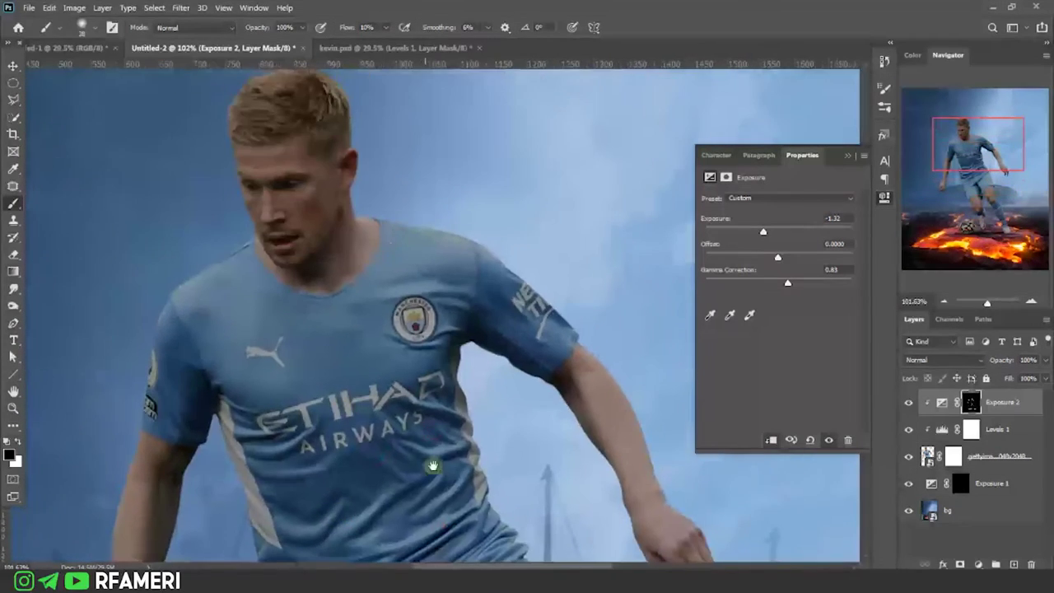
scroll(431, 462, "up", 1)
left_click(908, 402)
key("ctrl+0")
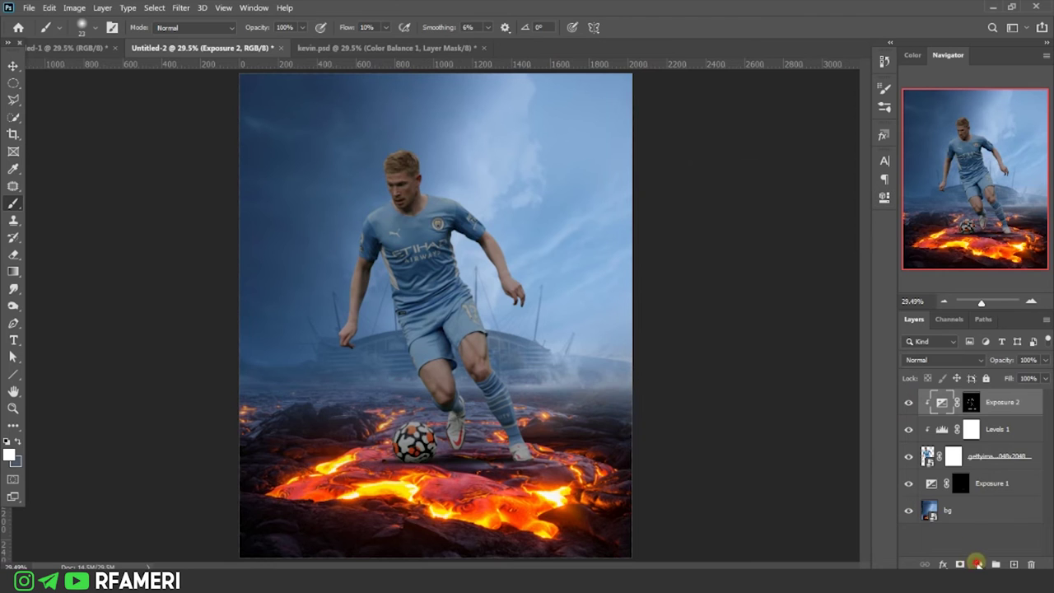
Step: Add a clipped Color Balance layer with midtones +10 red and +10 blue, then add an Exposure layer
left_click(978, 564)
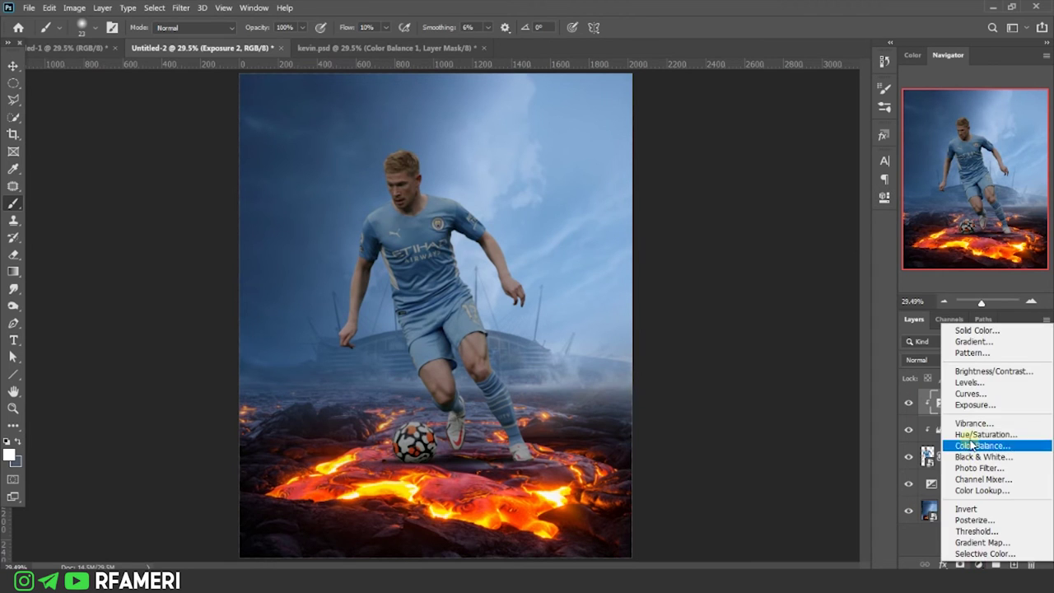
left_click(972, 446)
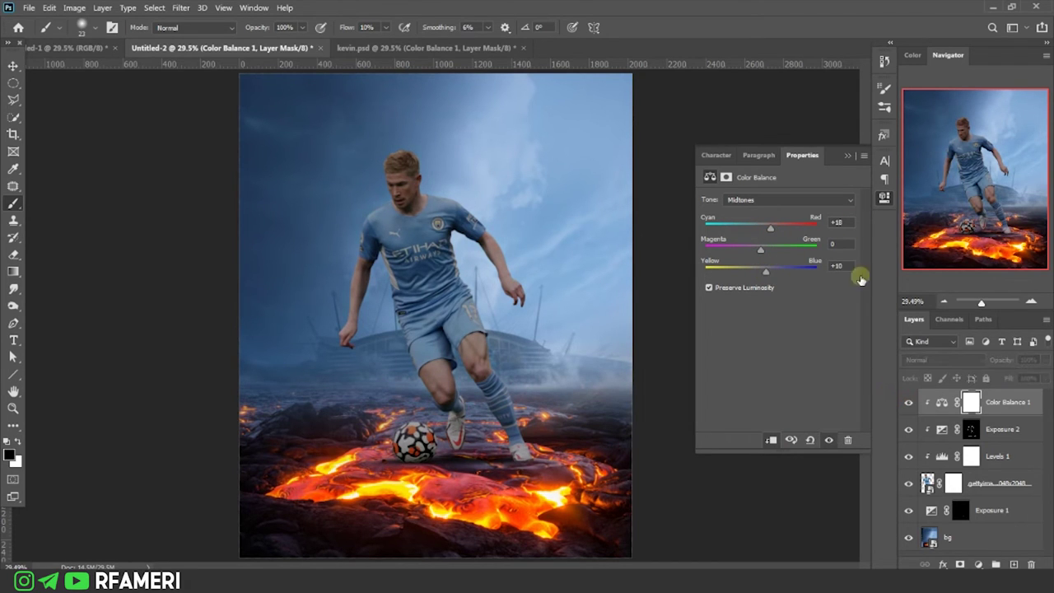
left_click(852, 156)
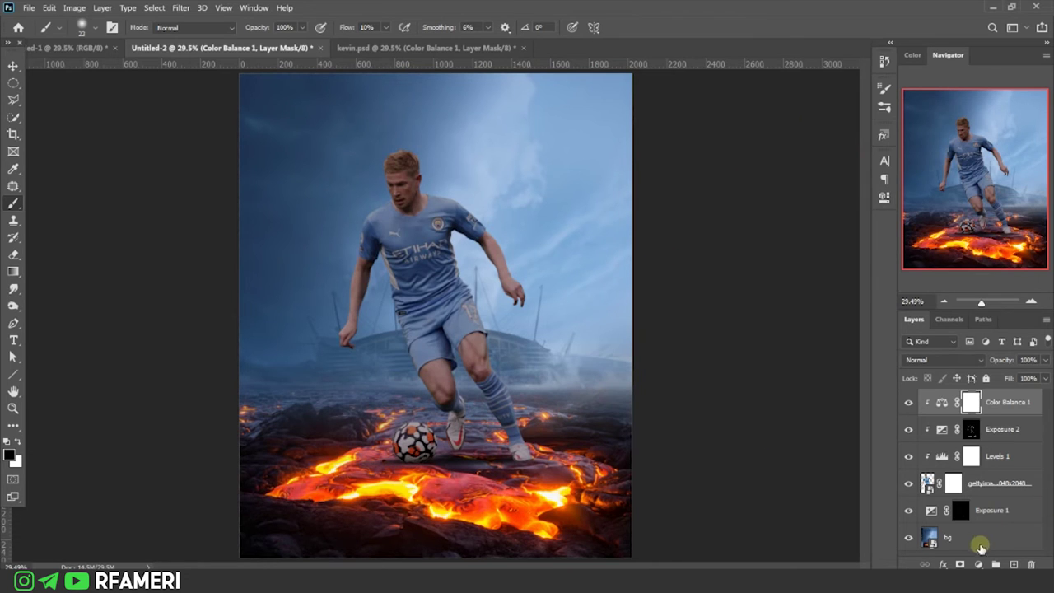
left_click(978, 564)
left_click(970, 408)
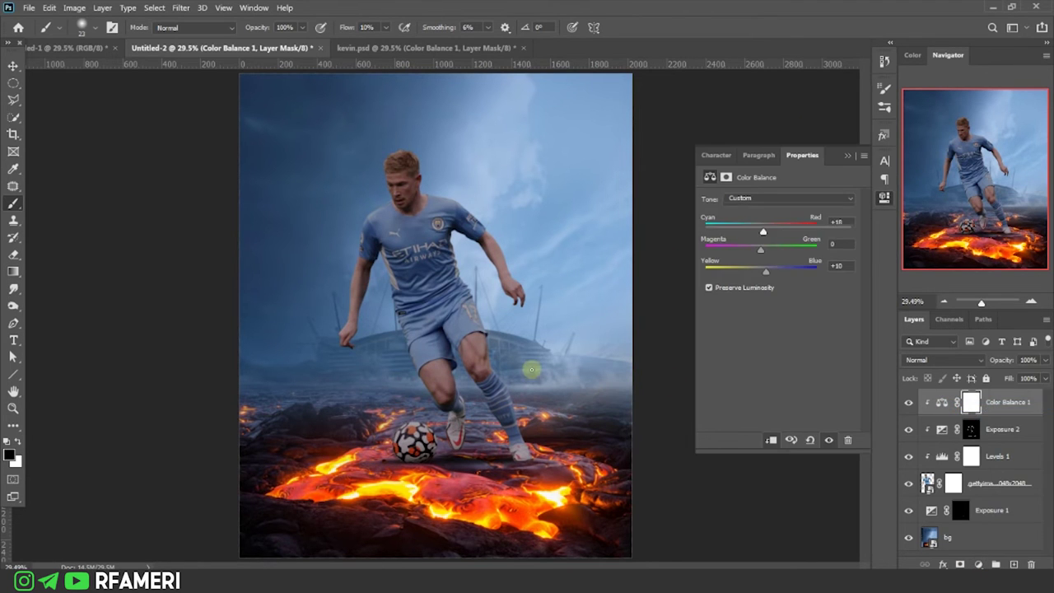
Step: Set Exposure 3 to +2.28 with gamma 1.75, clip it to the player and invert its mask to black
left_click_drag(785, 236, 803, 235)
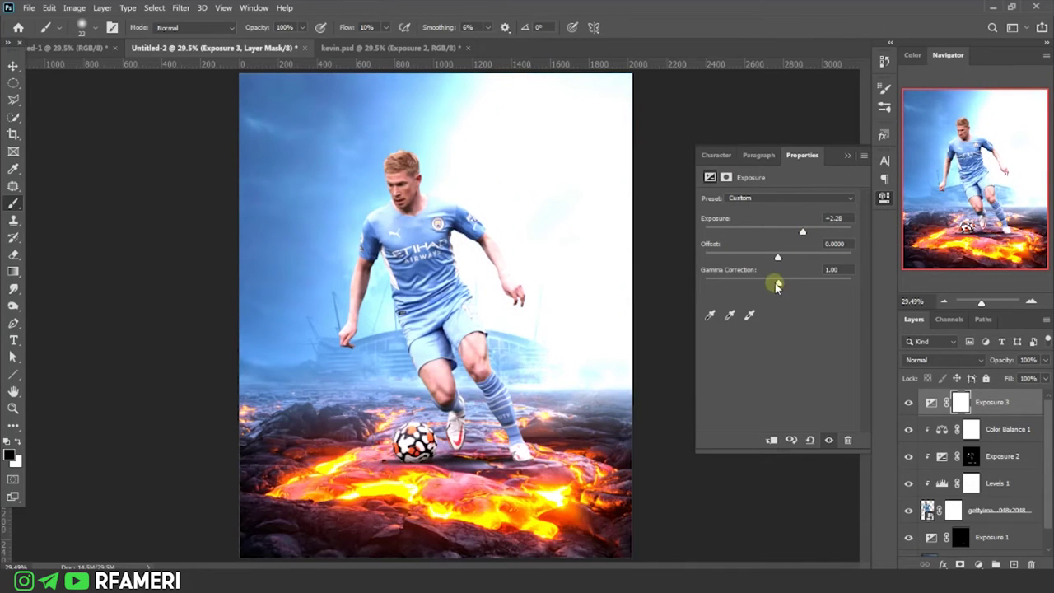
left_click_drag(782, 285, 749, 284)
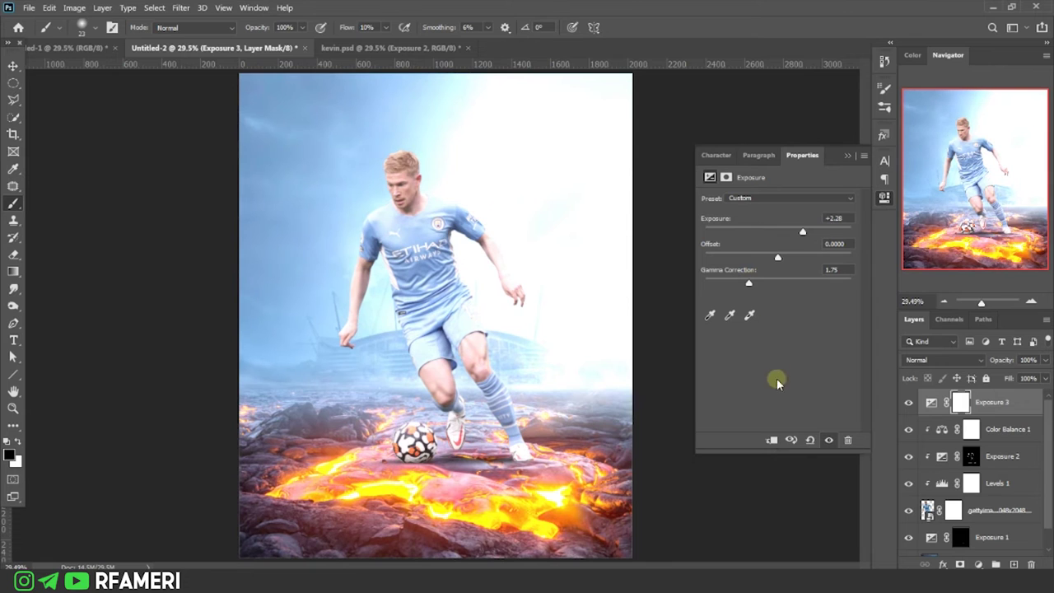
left_click(770, 441)
left_click(906, 404)
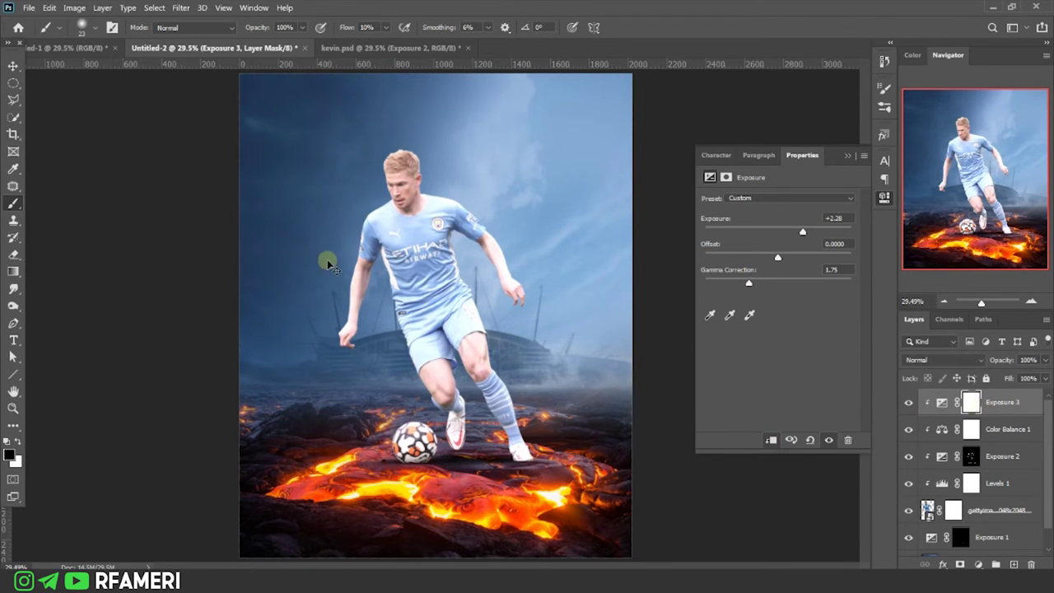
key("ctrl+i")
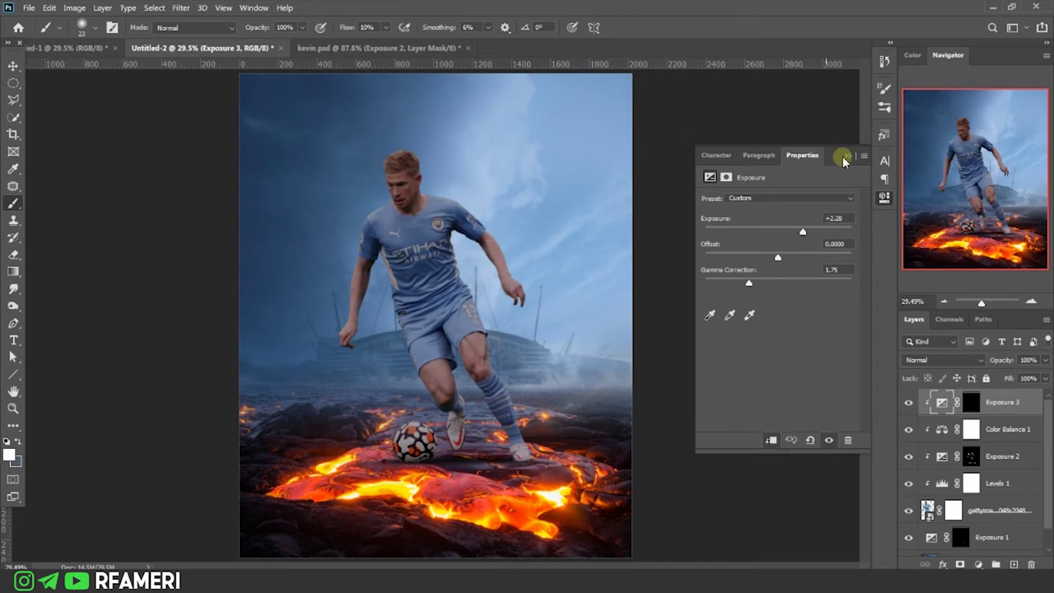
left_click(845, 157)
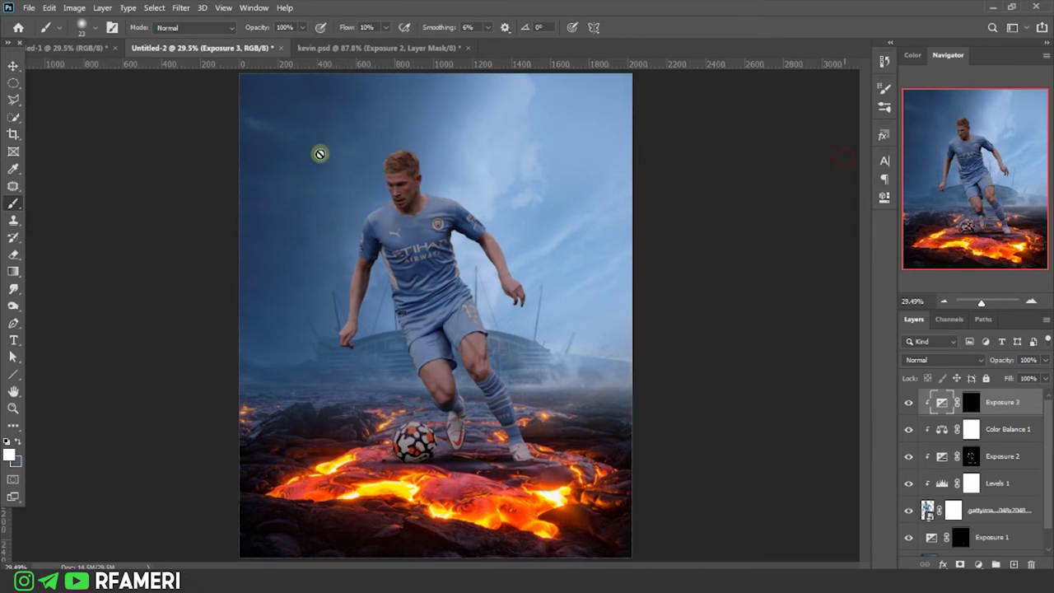
left_click(972, 404)
Step: Raise the brush flow slightly and paint a soft highlight along the player's shoulder edge
left_click_drag(346, 27, 352, 28)
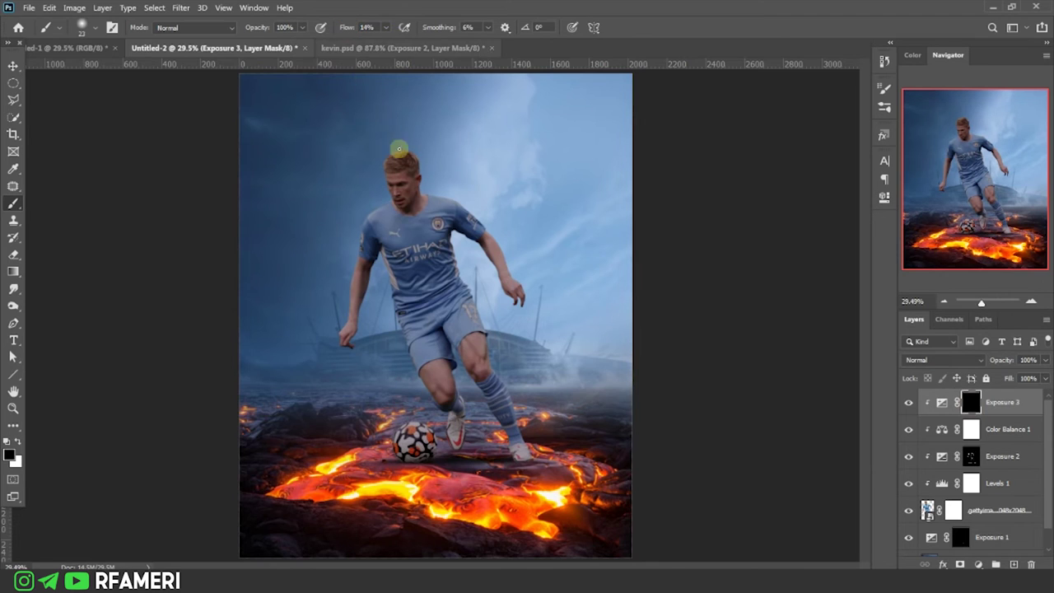
scroll(395, 165, "up", 10)
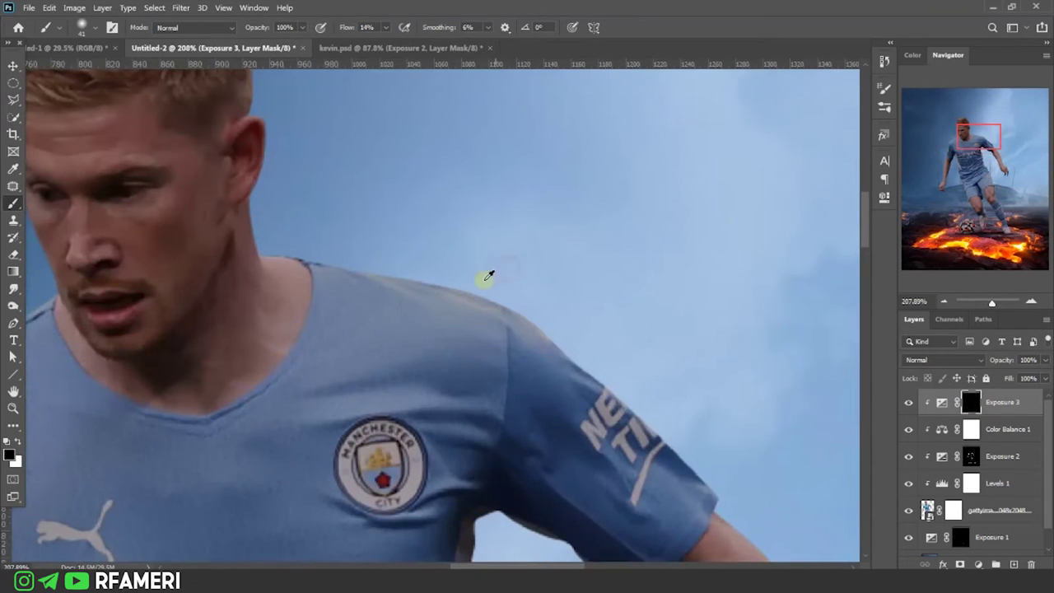
scroll(471, 289, "up", 2)
left_click_drag(303, 290, 298, 338)
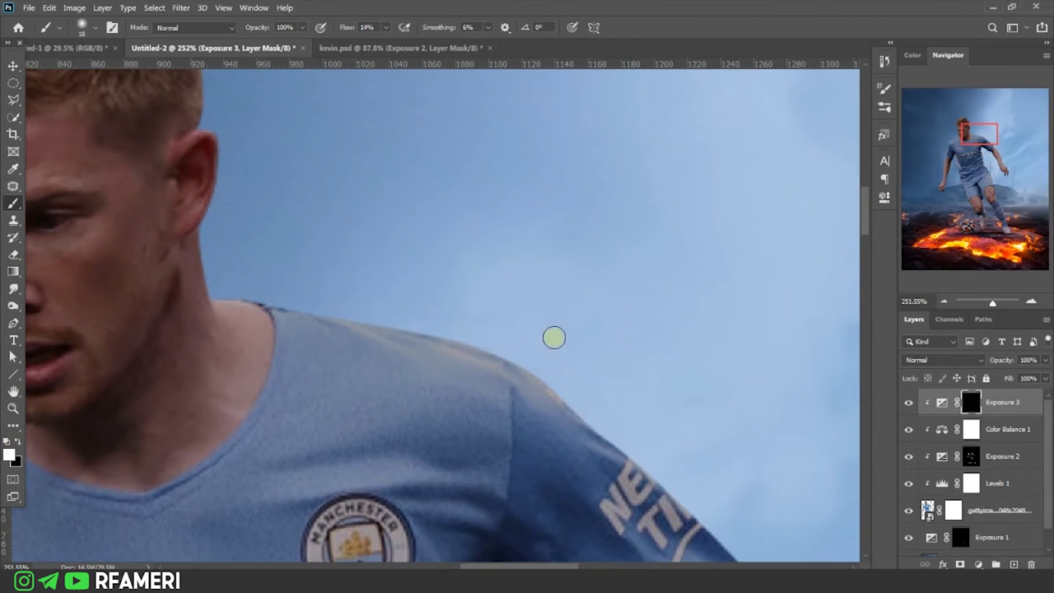
left_click_drag(481, 337, 306, 311)
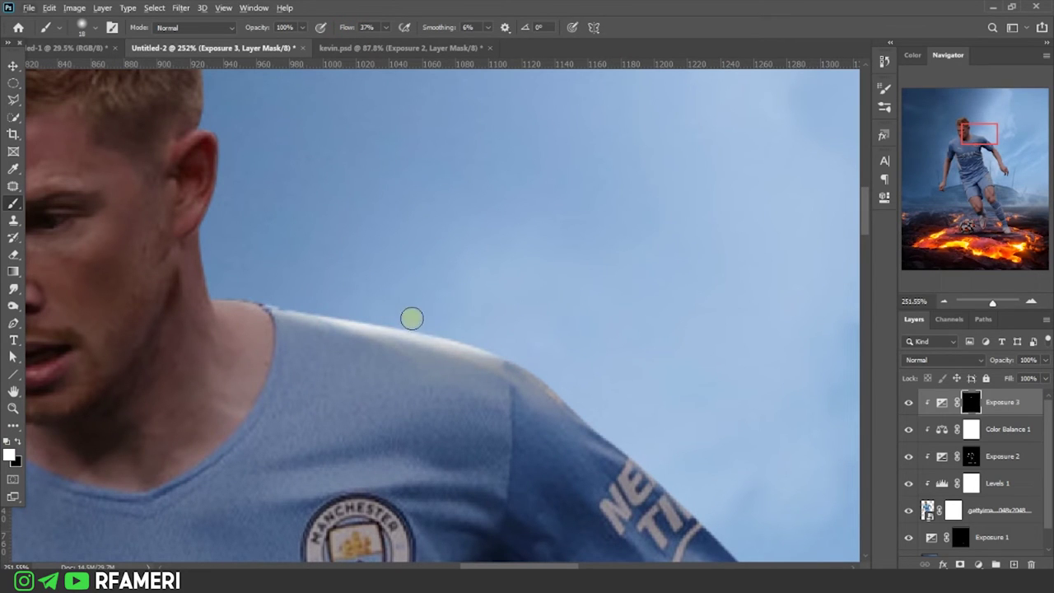
left_click_drag(412, 318, 457, 363)
Step: Paint soft white highlights along the arm, wrist and back of the hand, ending with a 17 px brush
scroll(345, 346, "right", 5)
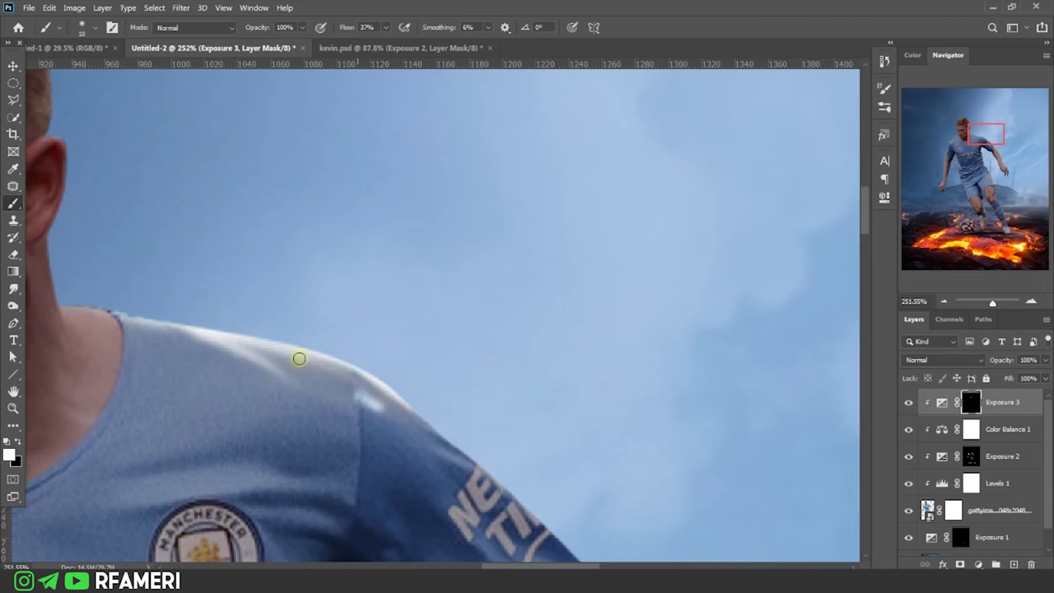
scroll(302, 371, "right", 5)
scroll(302, 362, "down", 2)
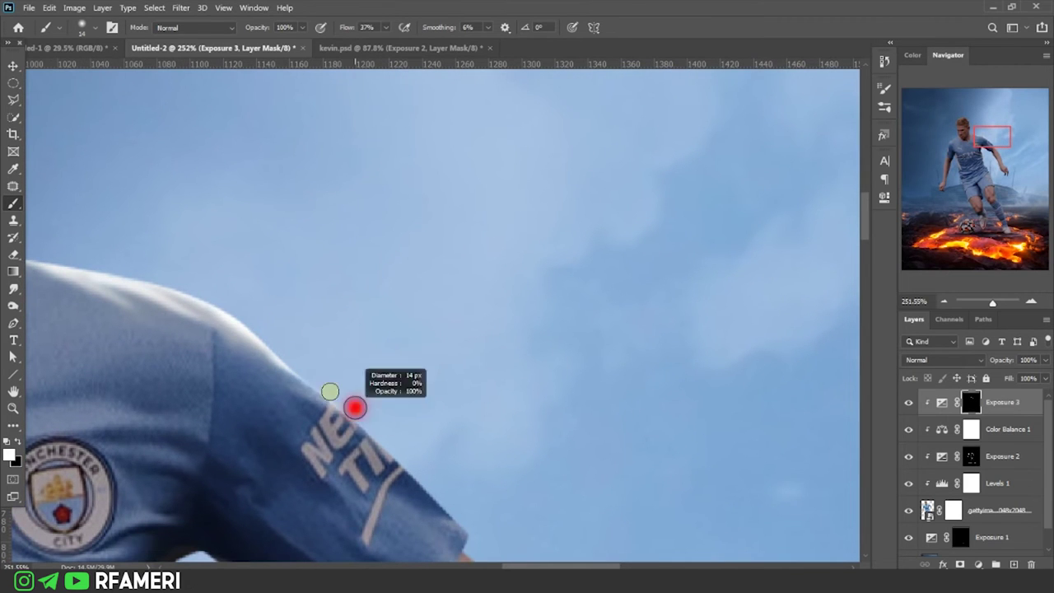
scroll(382, 416, "down", 2)
scroll(242, 306, "down", 2)
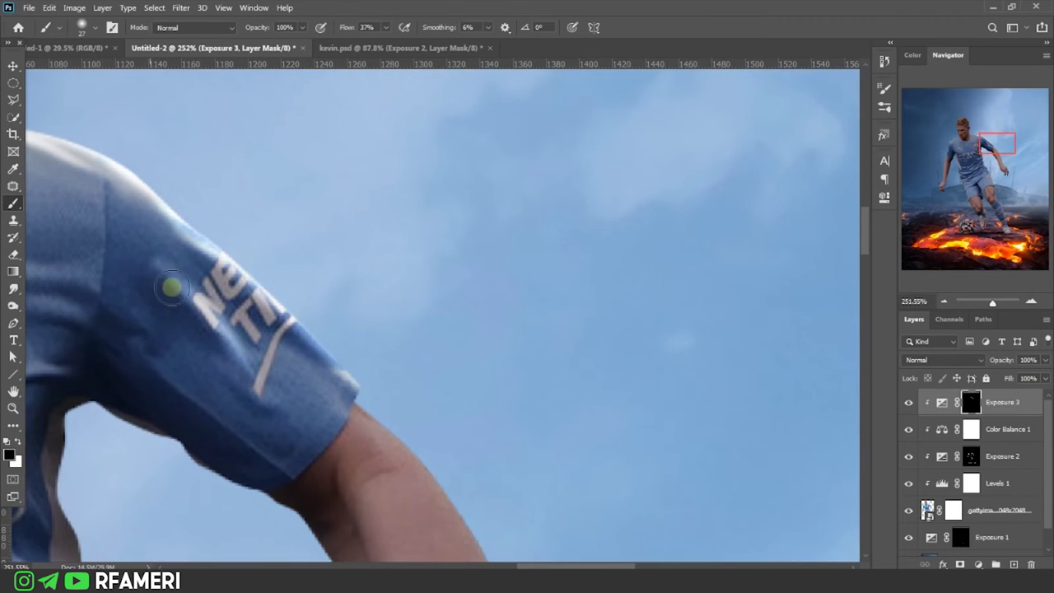
scroll(171, 286, "right", 5)
scroll(172, 286, "down", 4)
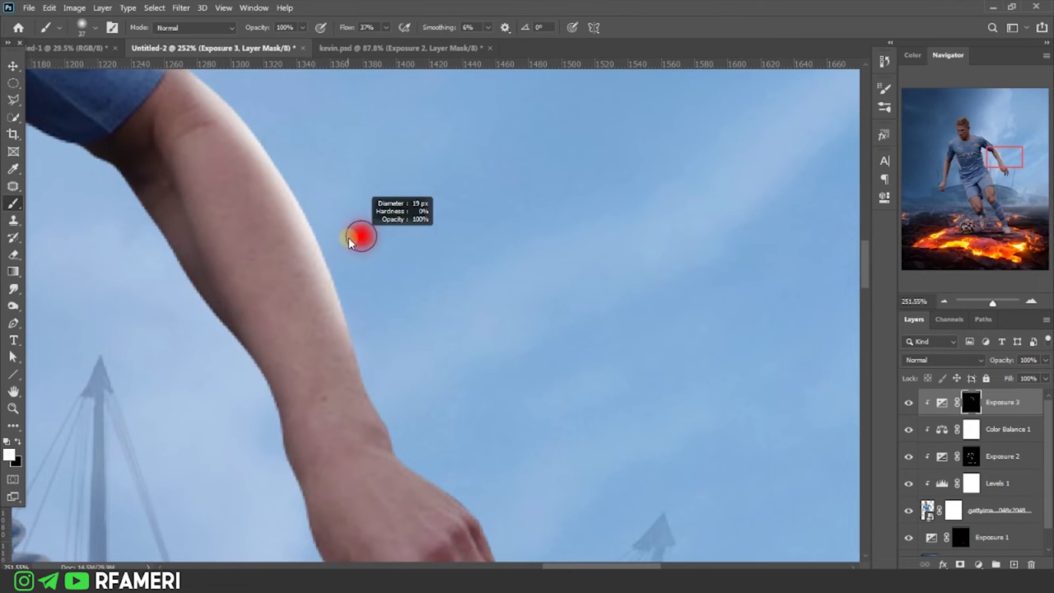
scroll(359, 357, "down", 2)
scroll(359, 357, "right", 1)
scroll(354, 264, "down", 1)
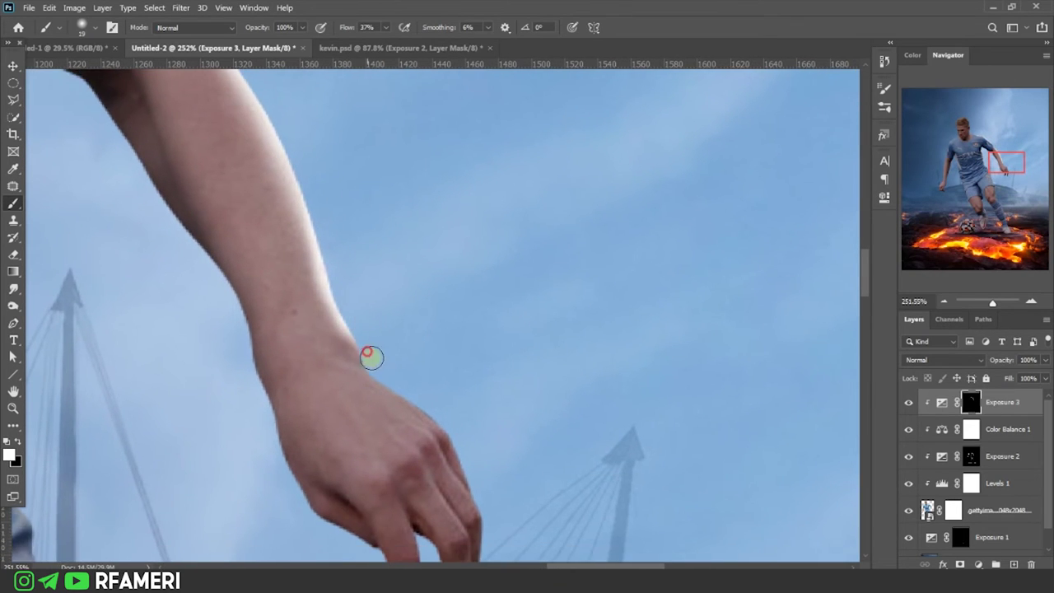
scroll(331, 285, "down", 2)
scroll(332, 285, "right", 1)
scroll(422, 352, "down", 1)
scroll(423, 352, "right", 1)
scroll(390, 321, "down", 2)
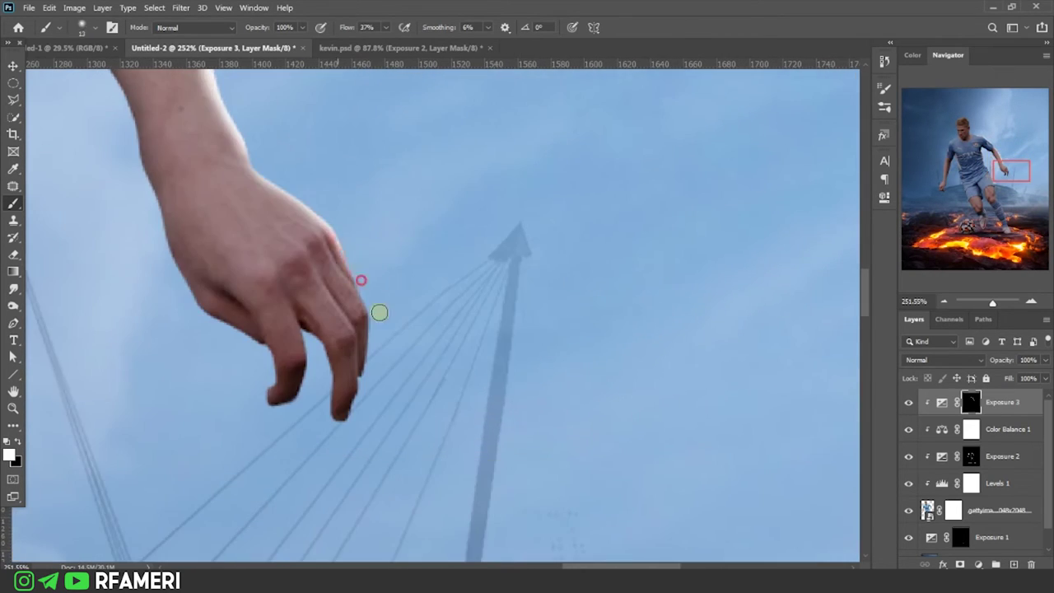
scroll(377, 310, "up", 1)
key("x")
right_click(248, 182)
key("x")
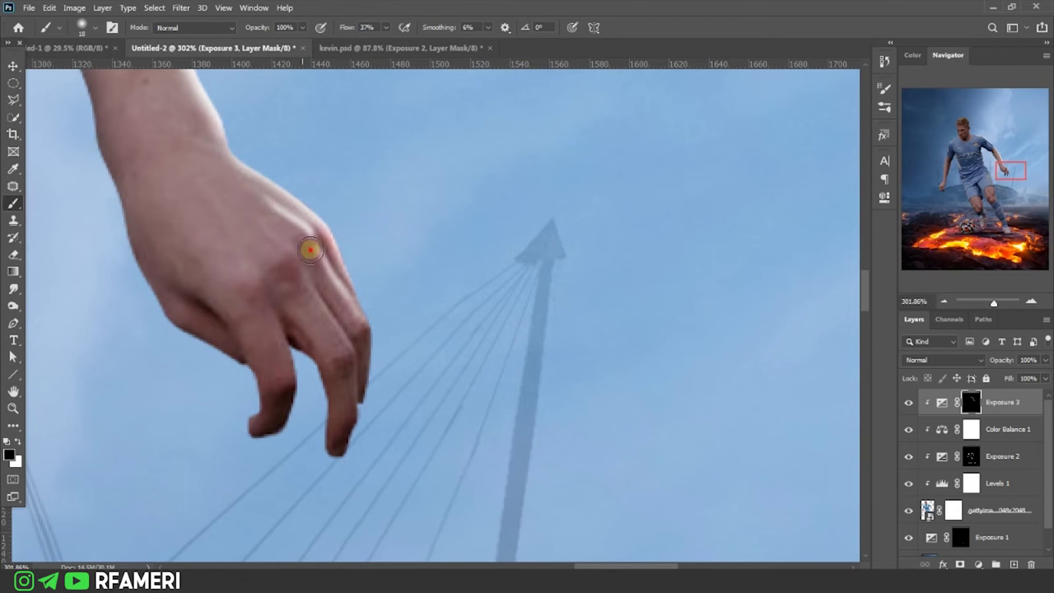
key("x")
left_click_drag(313, 238, 262, 194)
left_click_drag(291, 252, 239, 187)
key("x")
mouse_move(258, 238)
left_mouse_down()
mouse_move(258, 271)
mouse_move(322, 305)
left_mouse_up()
key("x")
left_click_drag(276, 351, 280, 351)
left_click_drag(206, 233, 239, 248)
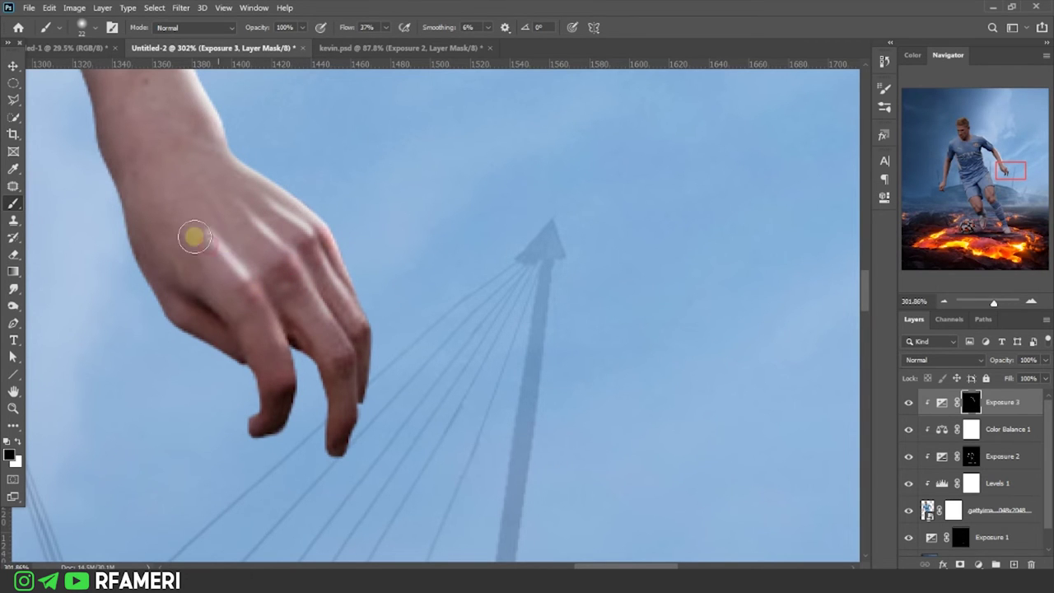
Step: Paint white highlights along the upper and lower jersey folds on the Exposure 3 mask
scroll(404, 266, "down", 3)
scroll(438, 299, "up", 4)
key("x")
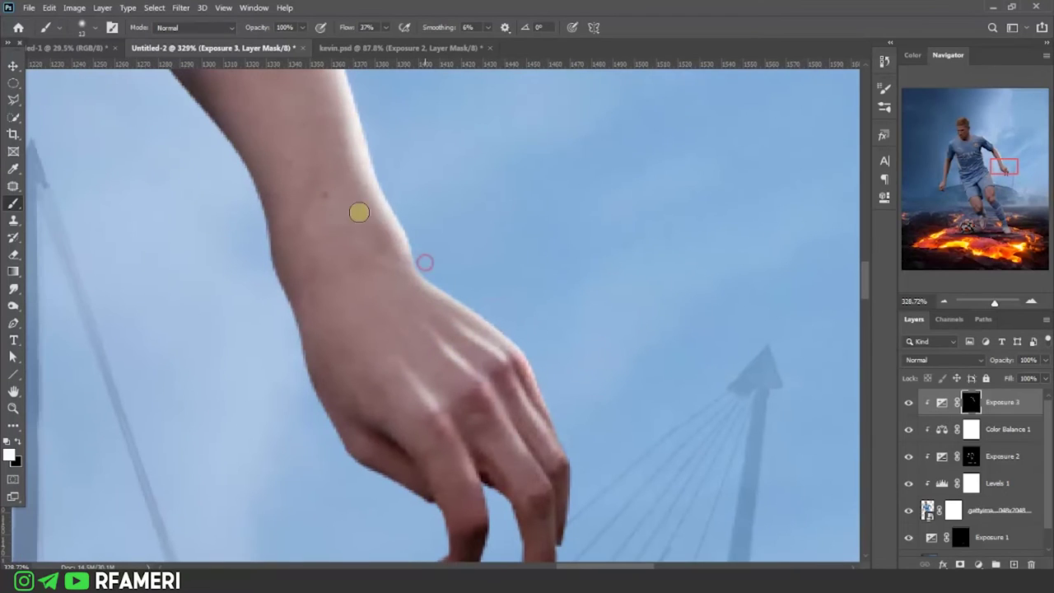
scroll(372, 226, "down", 3)
scroll(412, 345, "right", 1)
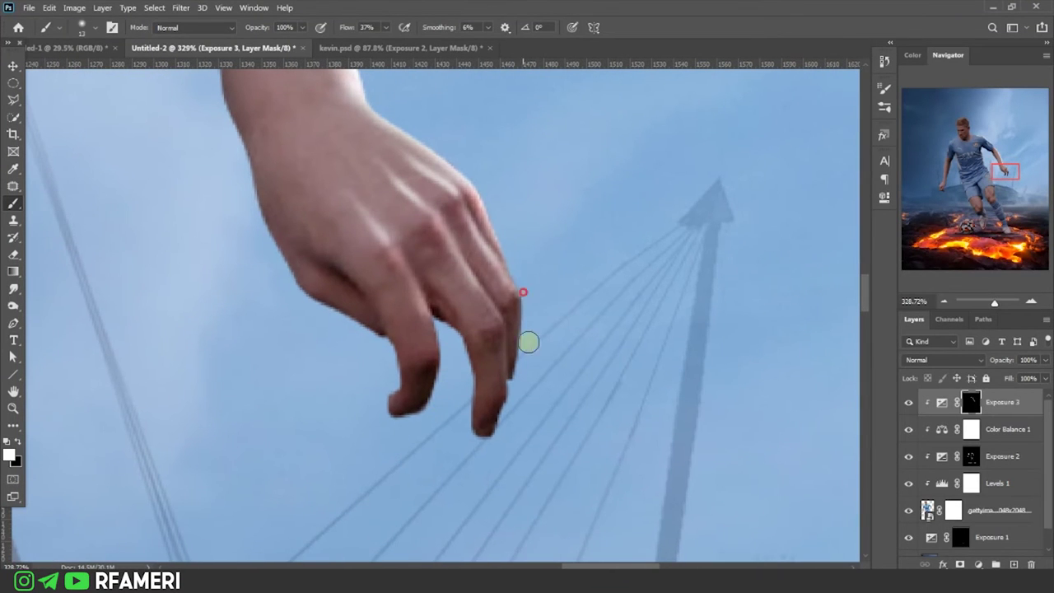
scroll(494, 412, "up", 5)
scroll(329, 346, "left", 5)
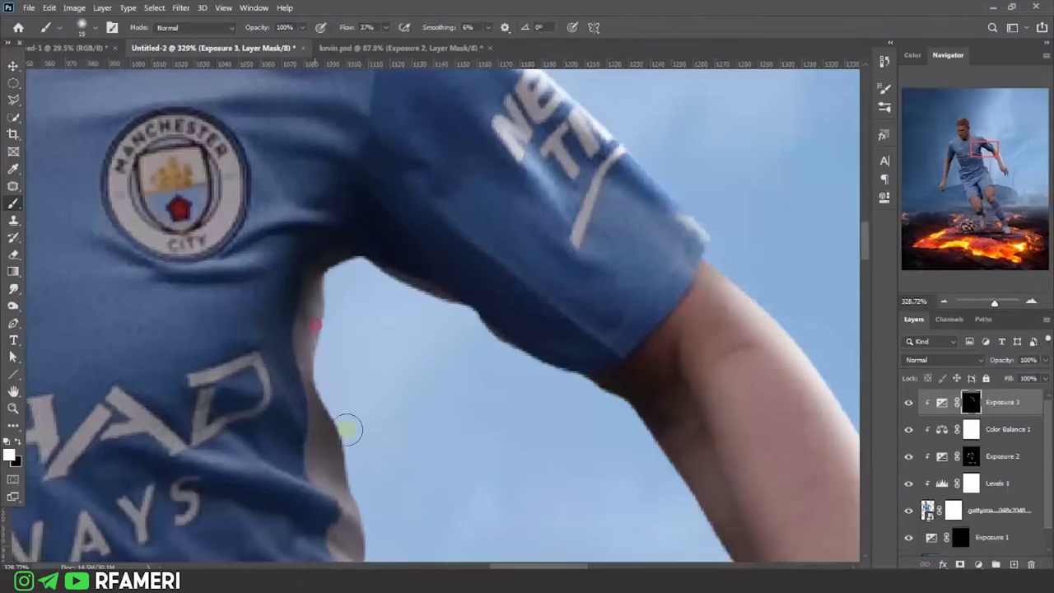
scroll(370, 393, "down", 3)
scroll(360, 346, "down", 3)
scroll(306, 317, "down", 2)
scroll(305, 318, "right", 1)
scroll(340, 379, "down", 2)
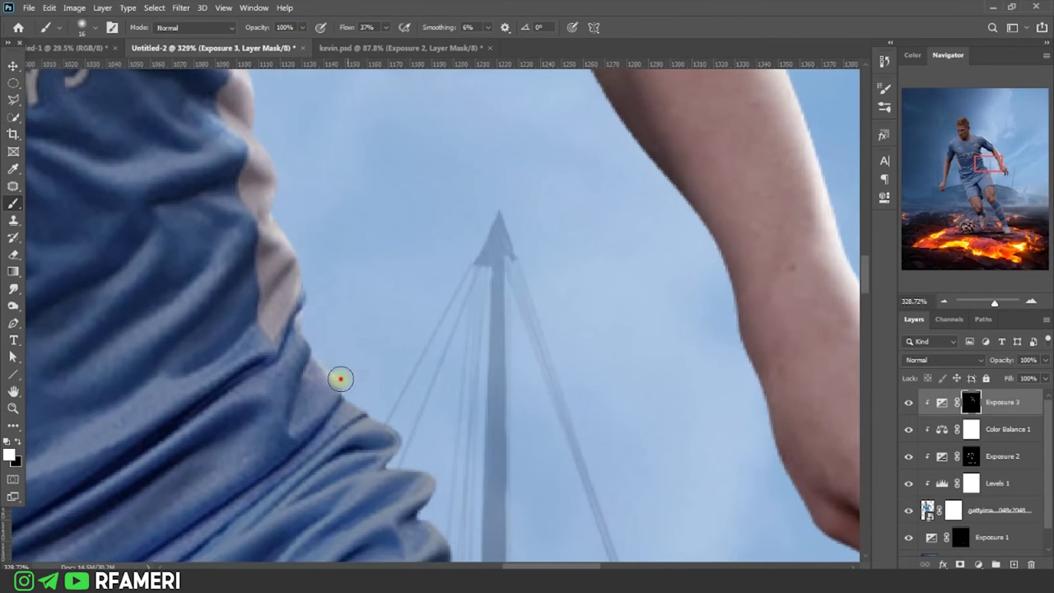
scroll(340, 379, "down", 2)
scroll(341, 348, "down", 3)
left_click_drag(318, 302, 283, 275)
key("x")
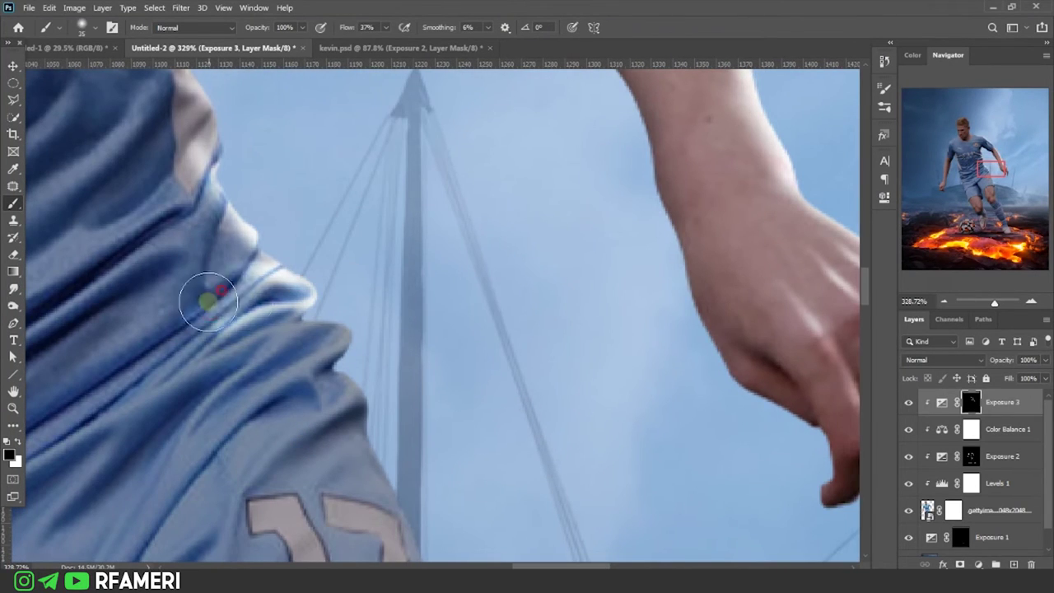
key("x")
mouse_move(276, 349)
left_mouse_down()
mouse_move(364, 356)
mouse_move(338, 297)
left_mouse_up()
Step: Paint a white highlight along the sleeve edge
scroll(365, 395, "right", 1)
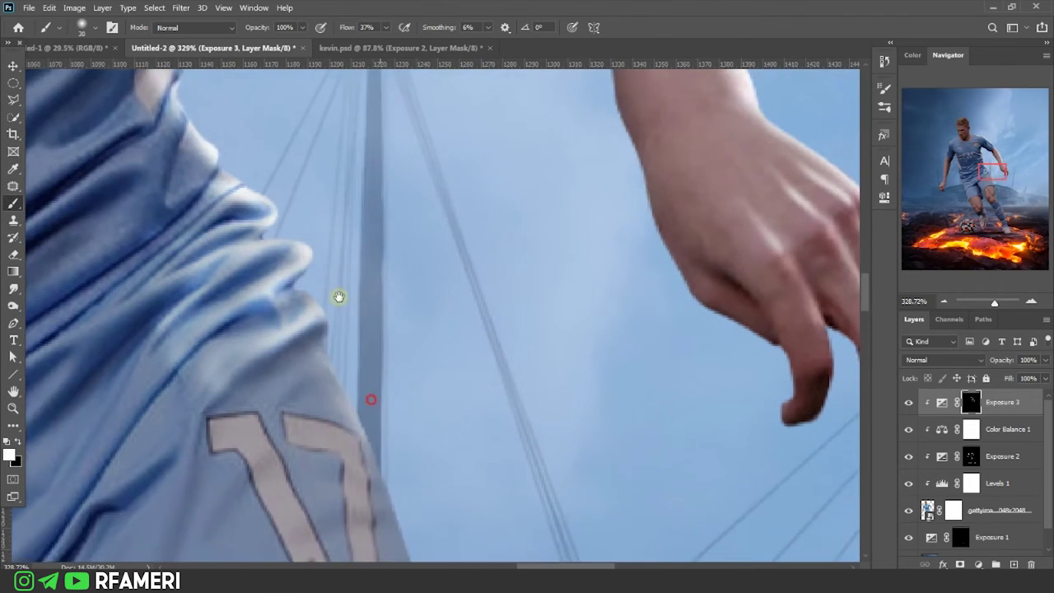
scroll(339, 297, "down", 3)
scroll(423, 431, "down", 4)
right_click(350, 239)
key("Escape")
left_click_drag(304, 430, 379, 425)
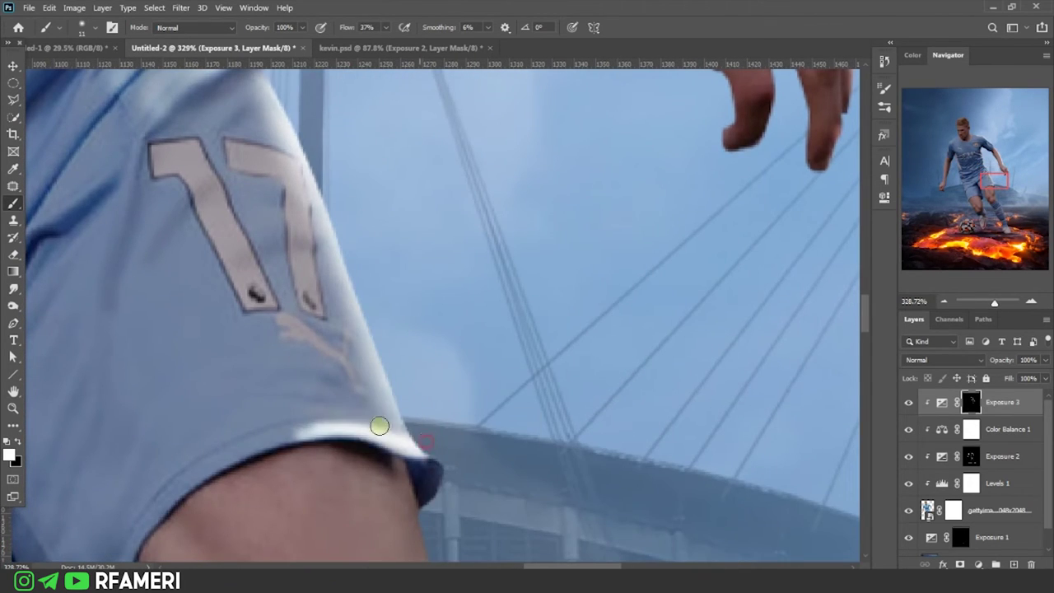
Step: Pan down the figure while checking the brush size settings
scroll(306, 419, "down", 2)
scroll(305, 419, "right", 3)
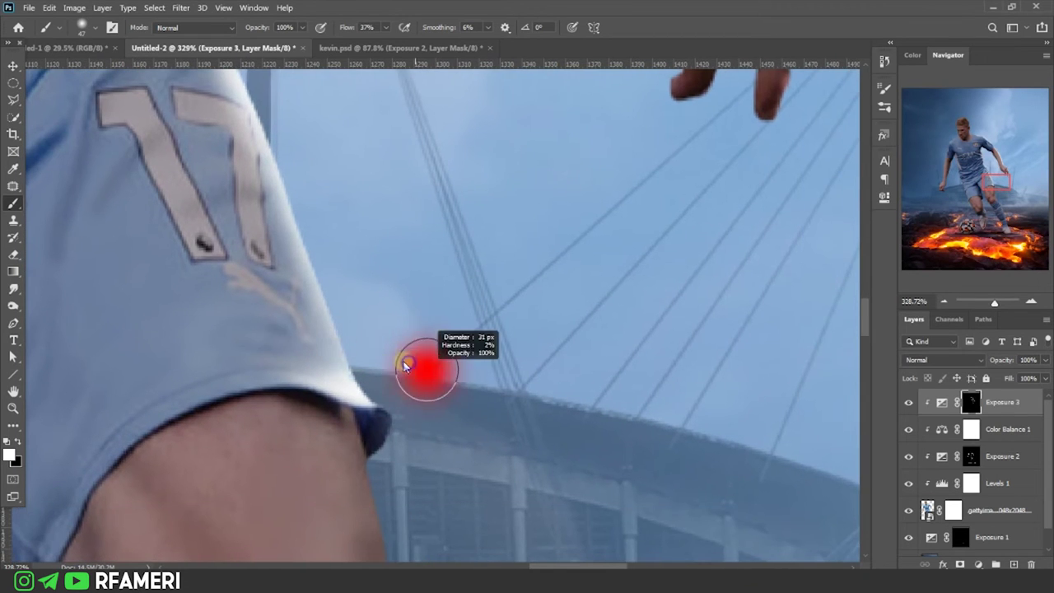
scroll(428, 370, "up", 2)
scroll(483, 431, "down", 4)
scroll(433, 346, "down", 3)
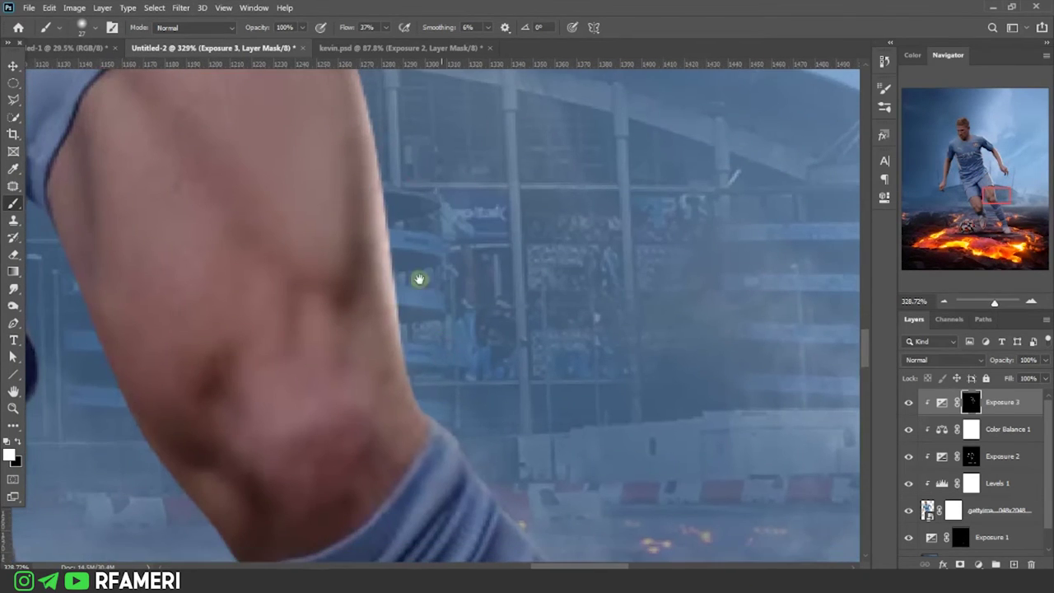
scroll(428, 297, "down", 2)
right_click(435, 371)
key("Escape")
right_click(415, 418)
key("Escape")
scroll(412, 436, "down", 1)
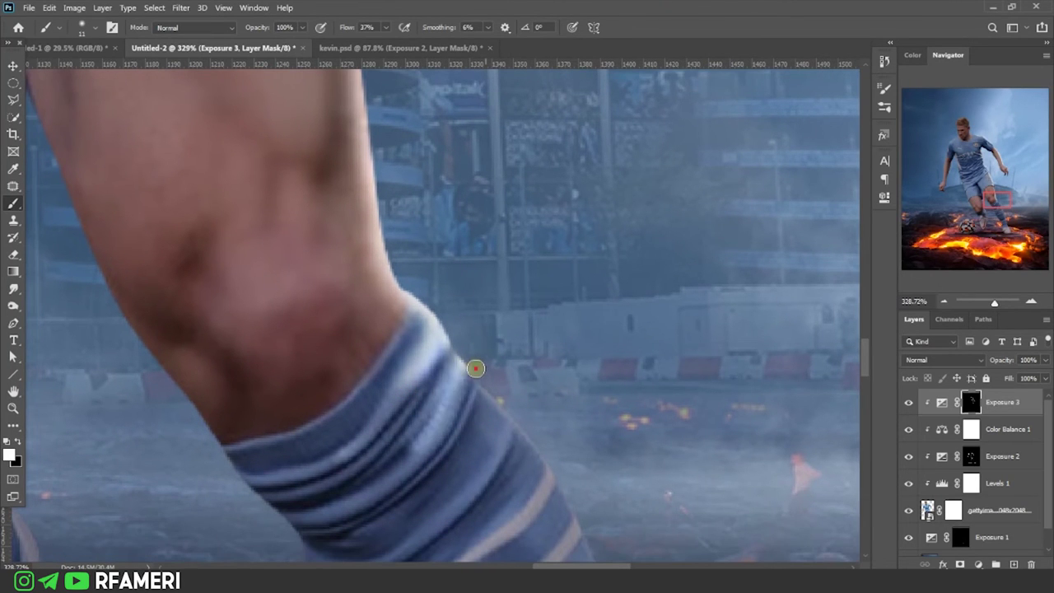
scroll(475, 369, "down", 2)
scroll(536, 354, "down", 1)
right_click(492, 292)
key("Escape")
scroll(480, 313, "down", 2)
scroll(470, 231, "down", 2)
scroll(508, 216, "down", 1)
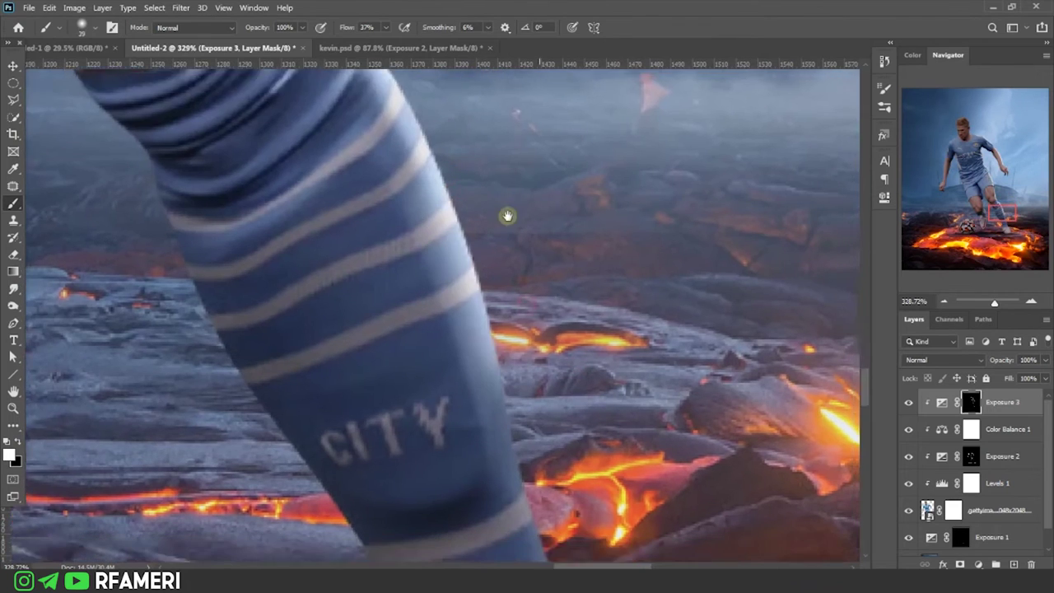
scroll(507, 216, "down", 2)
scroll(507, 216, "down", 2)
scroll(535, 231, "down", 2)
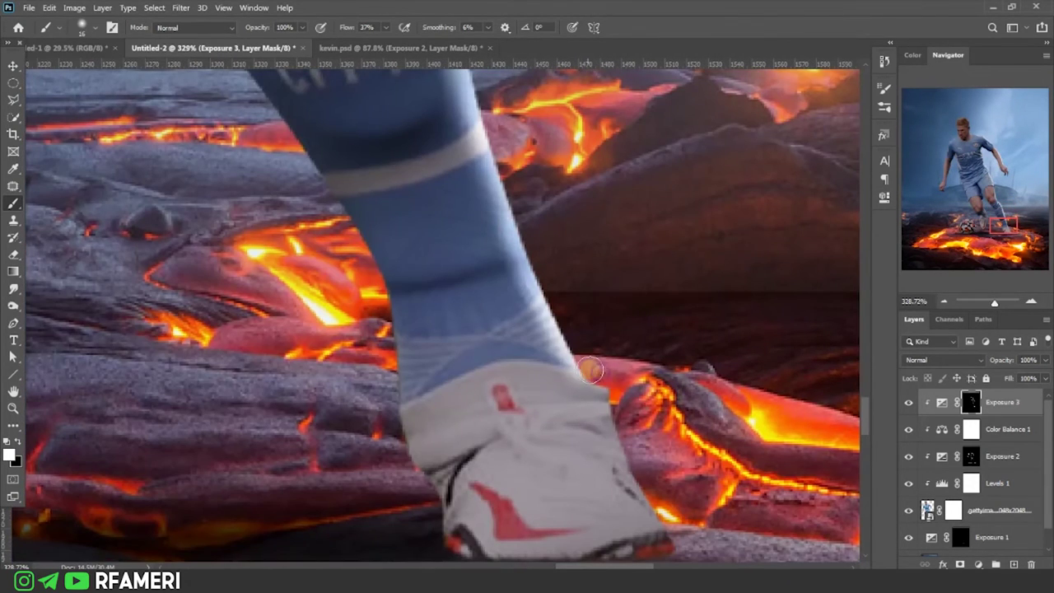
scroll(482, 383, "down", 1)
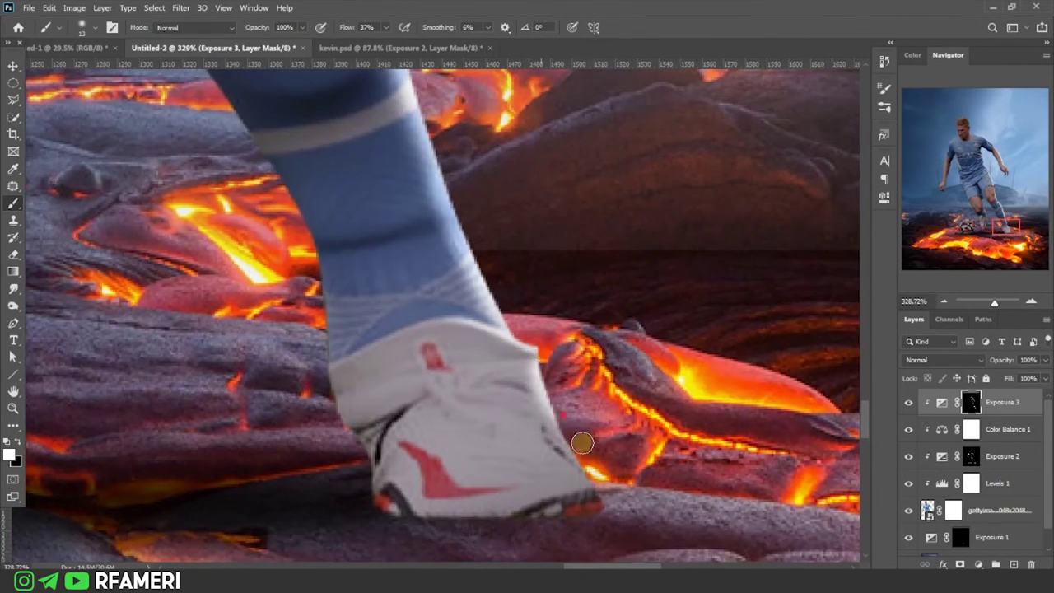
scroll(577, 395, "up", 2)
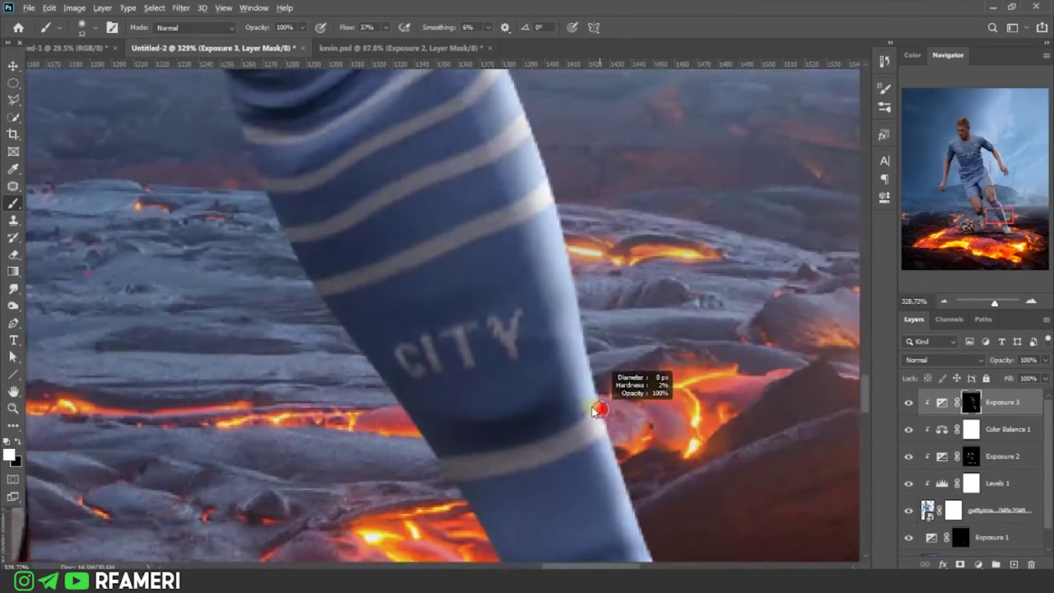
scroll(473, 175, "up", 2)
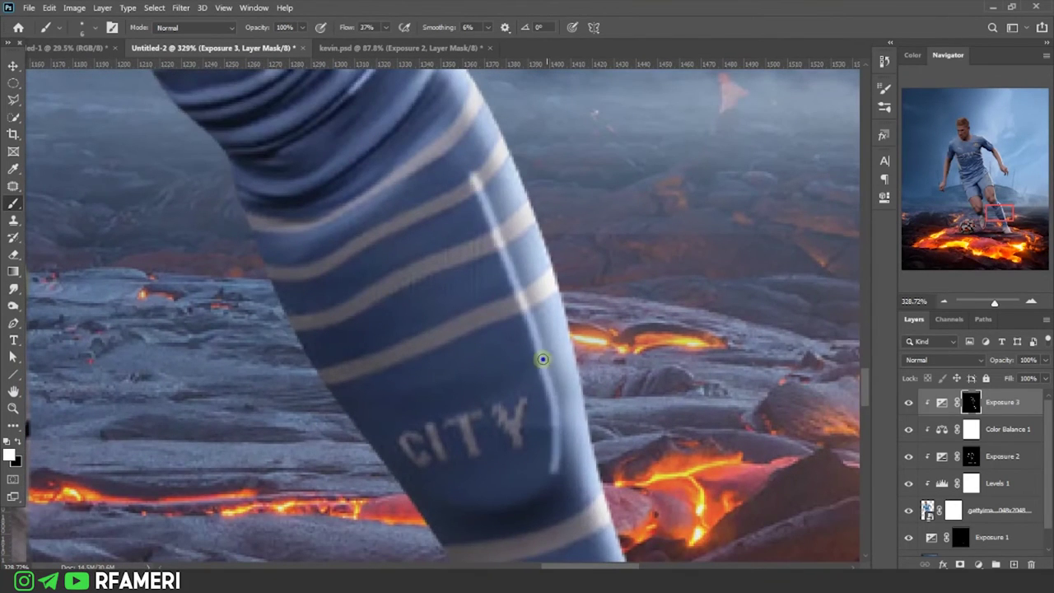
scroll(512, 393, "down", 2)
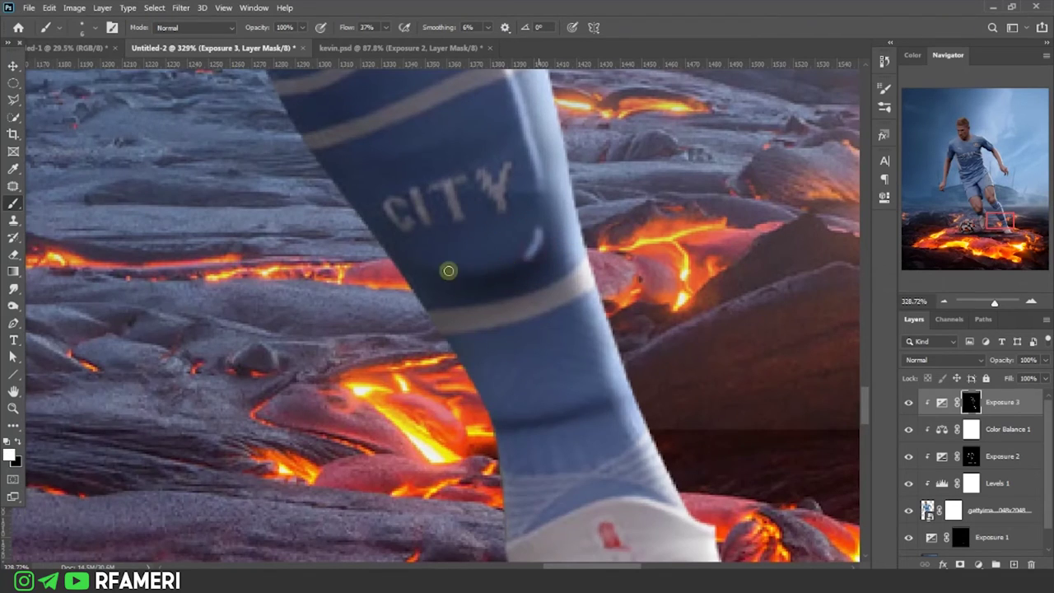
scroll(448, 270, "up", 3)
right_click(500, 341)
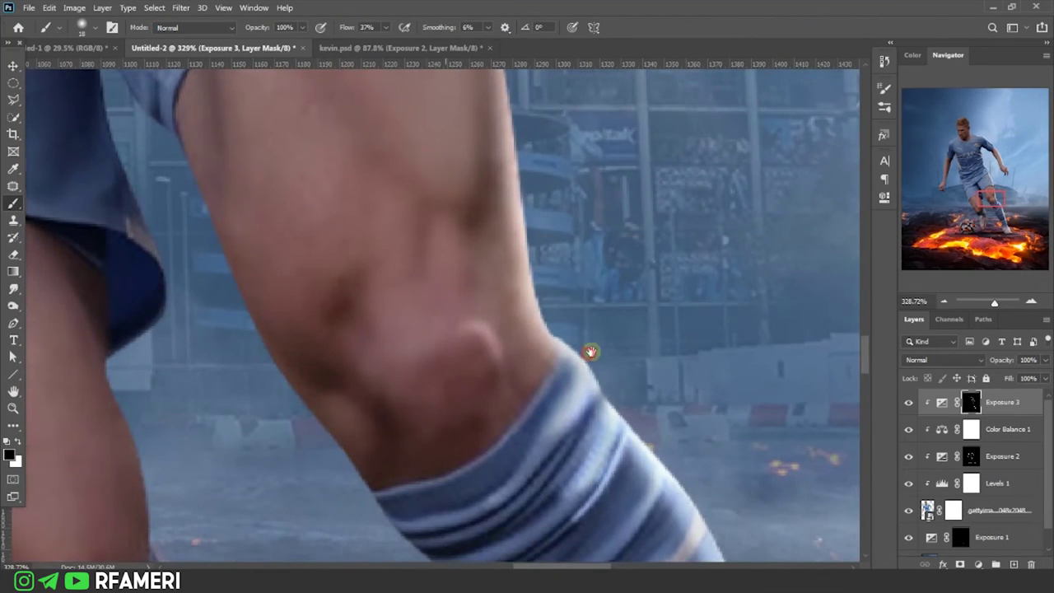
Step: Switch to the soft round brush preset
scroll(697, 376, "down", 4)
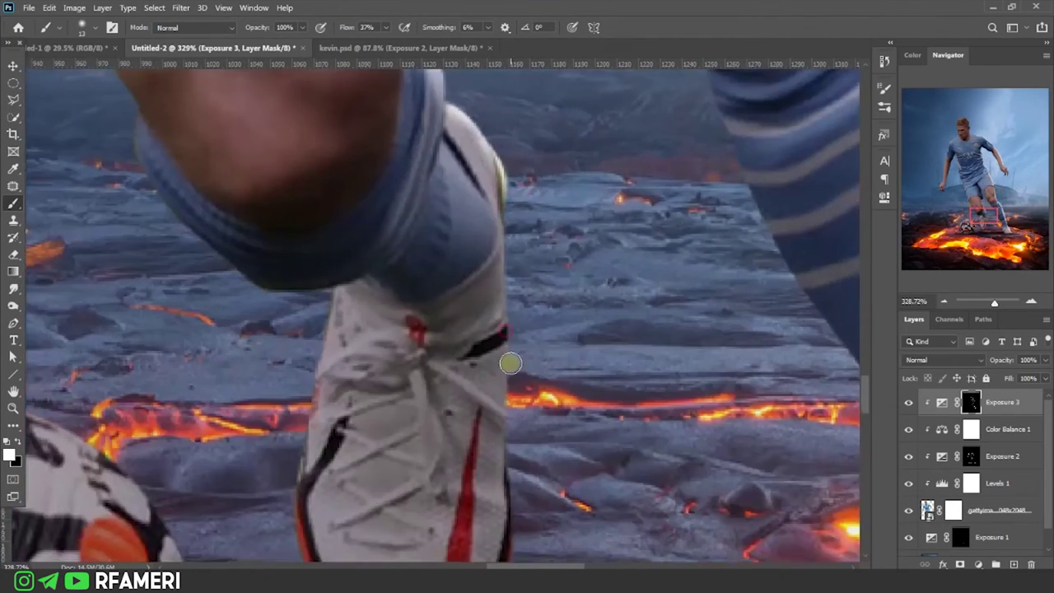
scroll(510, 363, "down", 2)
scroll(351, 94, "left", 2)
scroll(498, 270, "up", 2)
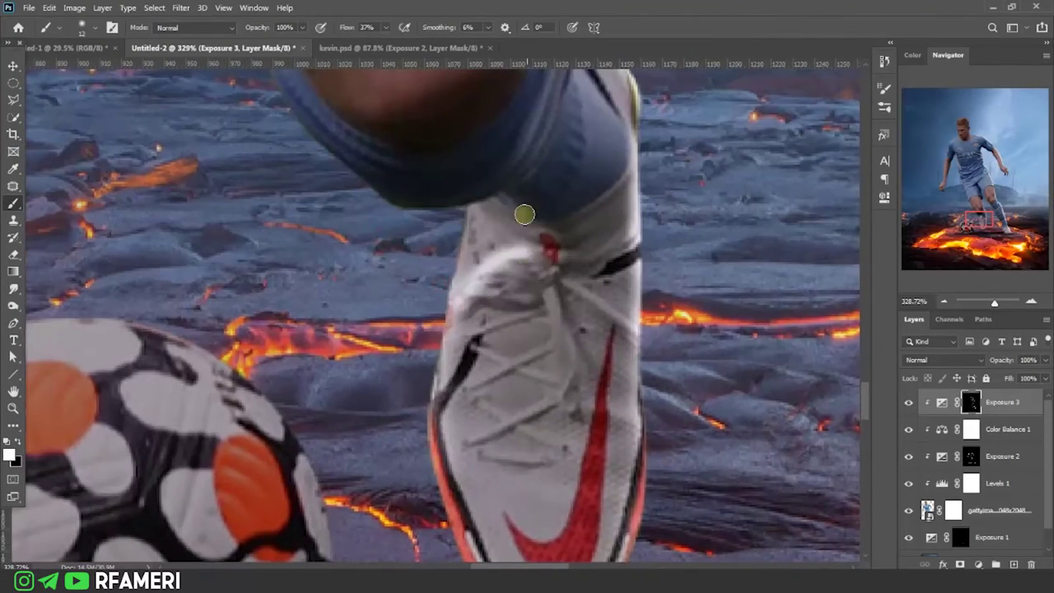
scroll(524, 214, "up", 3)
scroll(341, 266, "up", 3)
scroll(626, 344, "down", 3)
scroll(504, 447, "down", 2)
scroll(358, 183, "down", 3)
scroll(504, 412, "down", 3)
scroll(537, 336, "up", 5)
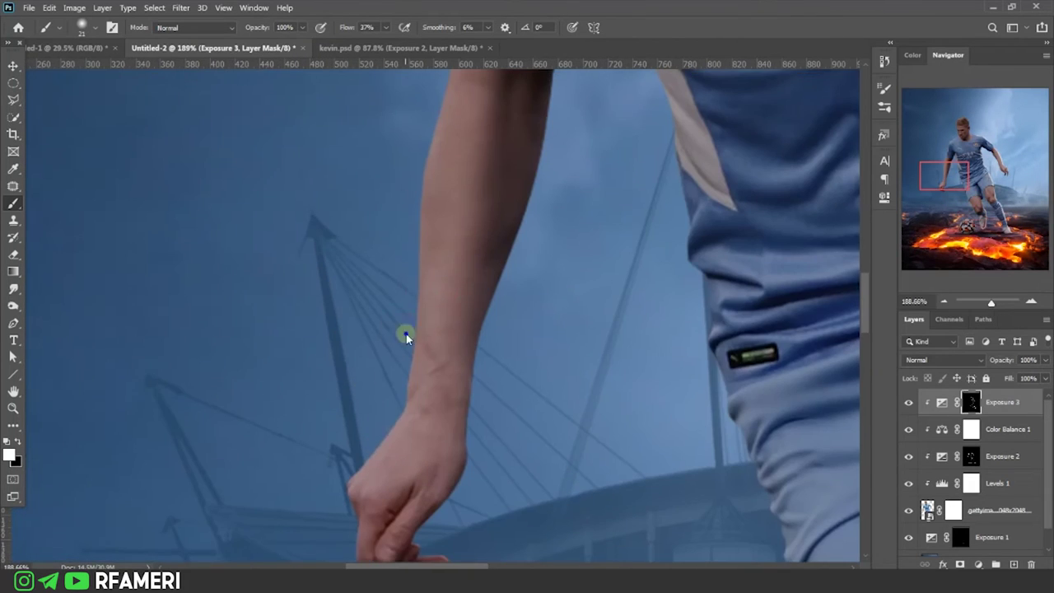
scroll(406, 337, "up", 3)
scroll(349, 233, "up", 3)
scroll(371, 288, "down", 5)
right_click(390, 241)
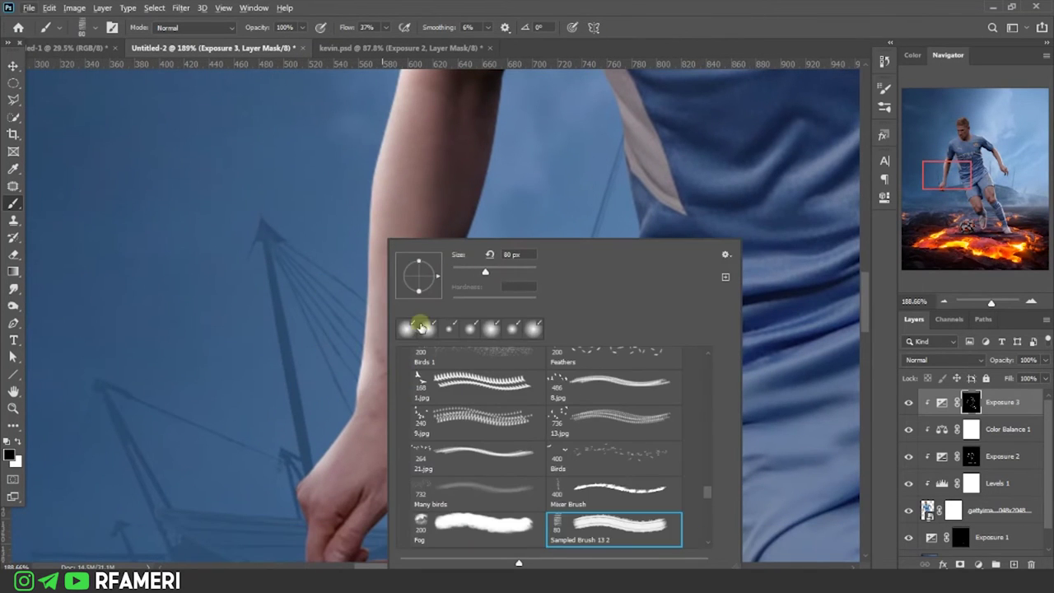
double_click(420, 328)
Step: Enlarge the brush to about 48 px with flow raised to 21%
scroll(377, 412, "up", 3)
scroll(436, 285, "up", 4)
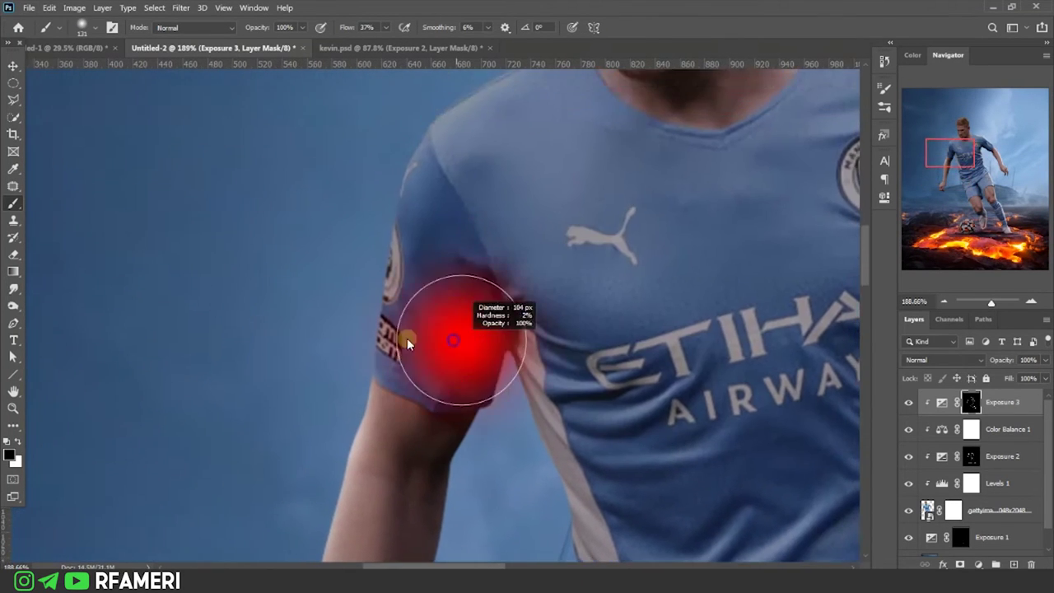
scroll(456, 330, "down", 3)
scroll(420, 313, "down", 2)
scroll(365, 252, "up", 3)
scroll(359, 296, "down", 2)
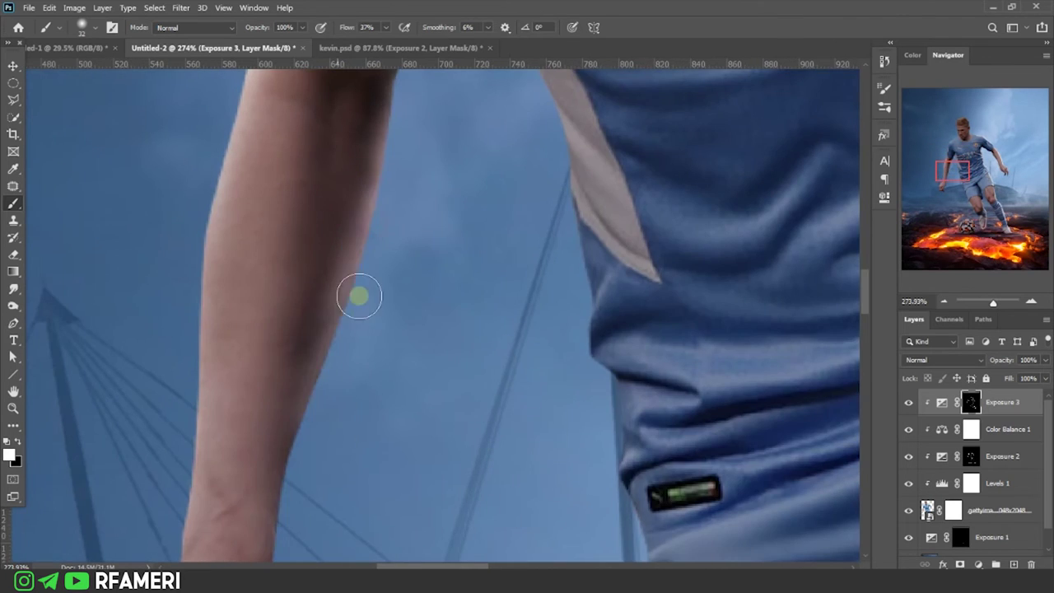
scroll(401, 365, "up", 3)
scroll(365, 330, "up", 3)
scroll(151, 436, "up", 2)
scroll(386, 237, "down", 2)
key("bracketright")
key("bracketright")
key("bracketright")
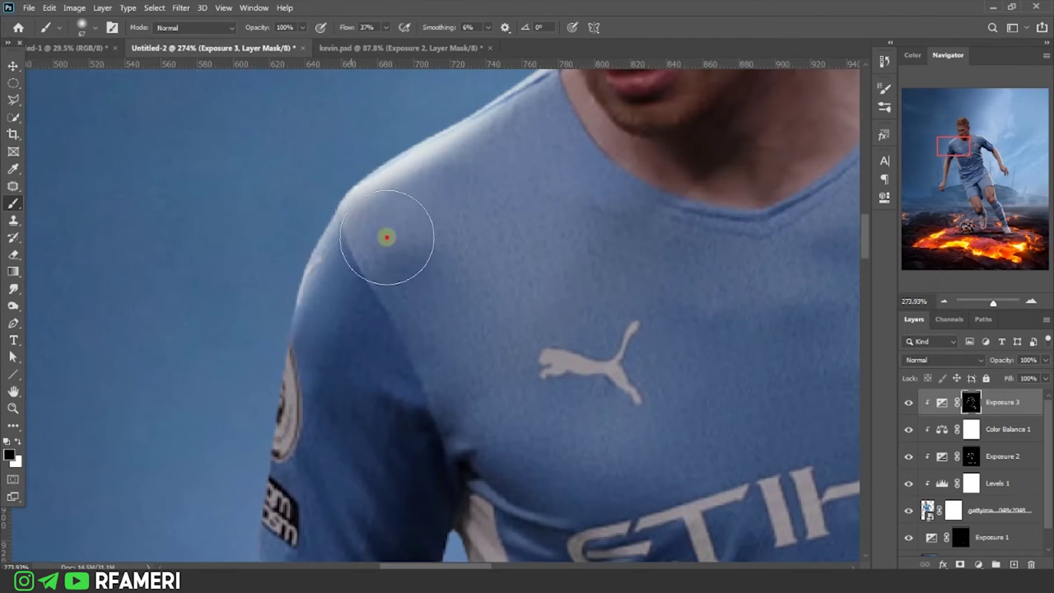
scroll(410, 321, "up", 5)
left_click_drag(337, 28, 350, 28)
scroll(459, 150, "right", 2)
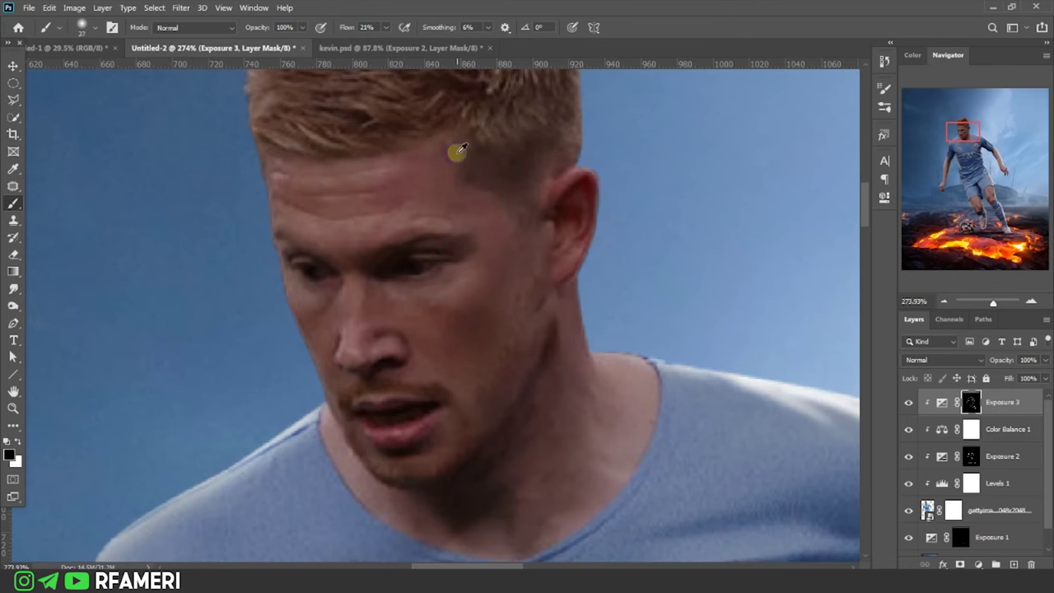
left_click_drag(536, 247, 520, 220)
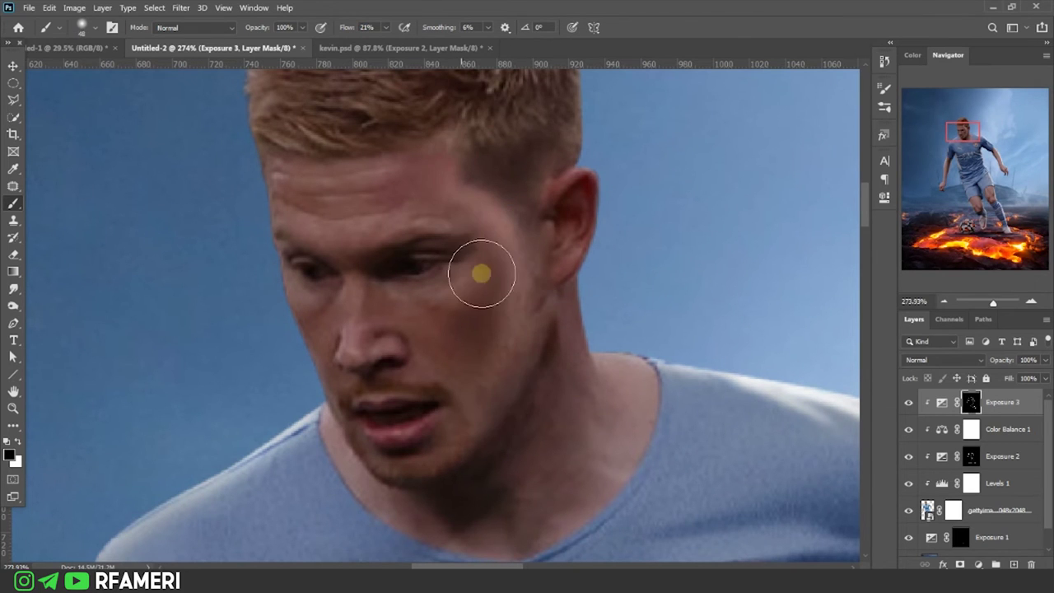
Step: Brighten the side of the face and neck, then shrink the brush to 14 px
scroll(482, 273, "down", 2)
key("x")
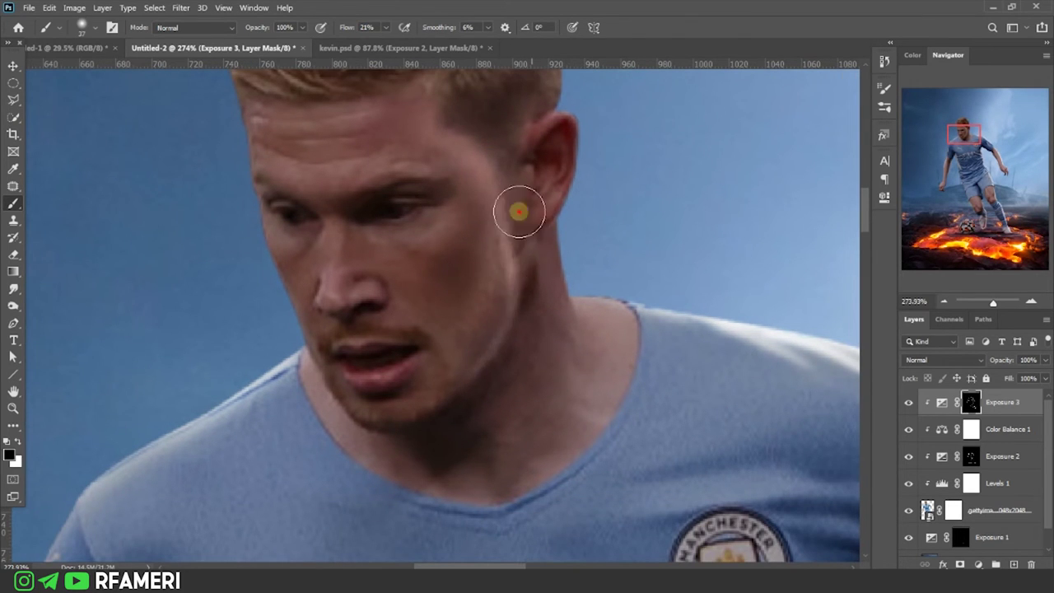
left_click_drag(500, 300, 518, 364)
left_click_drag(451, 395, 303, 297)
key("x")
Step: Paint light into the hair strands and recentre the view on the face
scroll(445, 330, "up", 5)
scroll(289, 294, "up", 3)
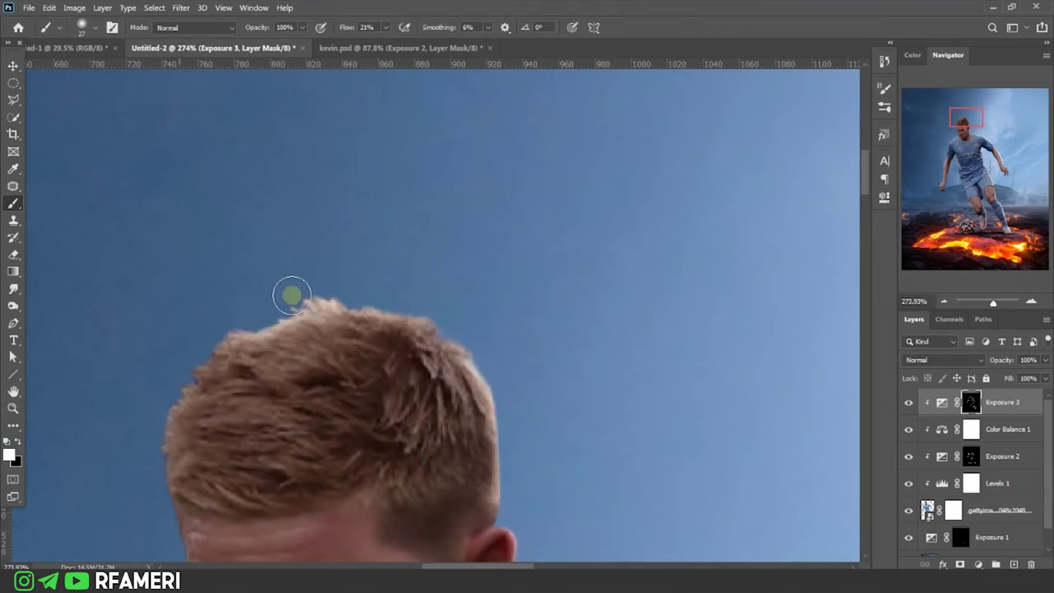
scroll(511, 304, "up", 1)
scroll(494, 321, "down", 3)
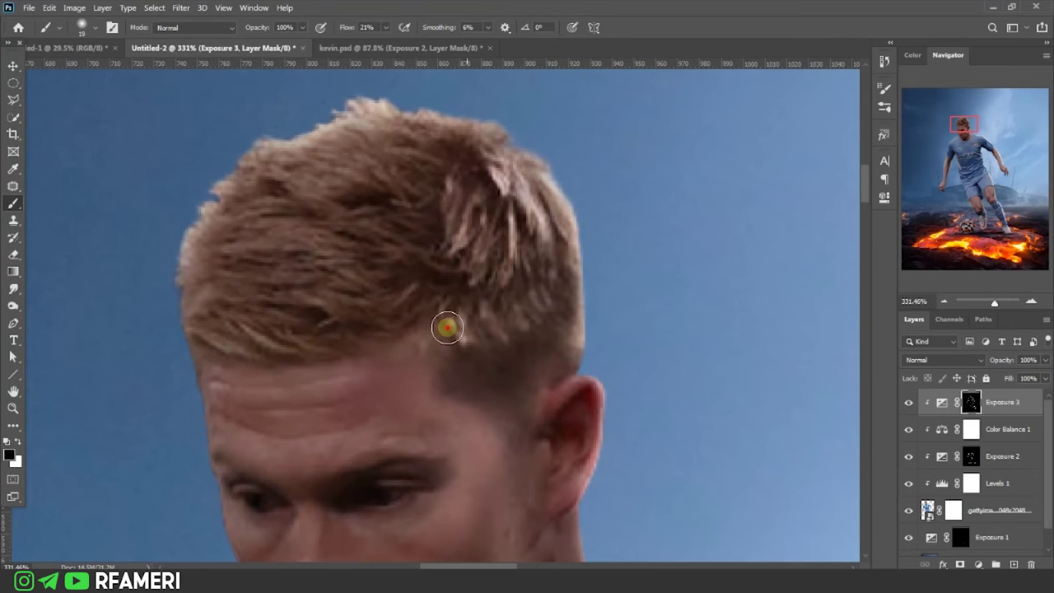
left_click_drag(411, 247, 494, 227)
mouse_move(464, 111)
left_mouse_down()
mouse_move(328, 200)
mouse_move(294, 245)
mouse_move(487, 118)
left_mouse_up()
scroll(510, 206, "down", 5)
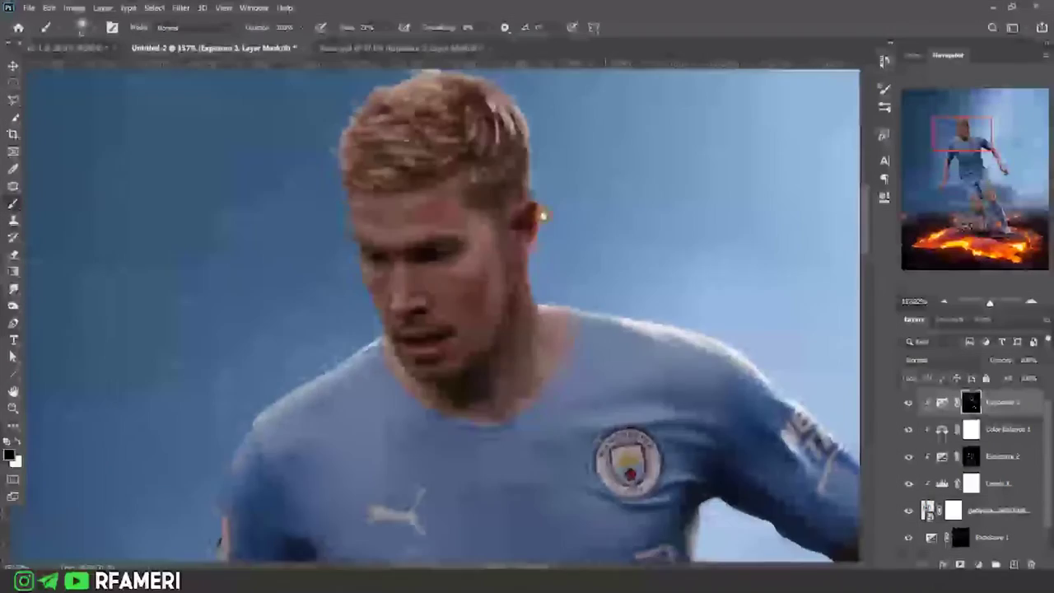
scroll(416, 150, "up", 5)
mouse_move(426, 149)
left_mouse_down()
mouse_move(438, 266)
mouse_move(332, 348)
mouse_move(306, 238)
mouse_move(391, 253)
left_mouse_up()
Step: Pan around the figure at 348% zoom to review the painted highlights
scroll(391, 253, "down", 3)
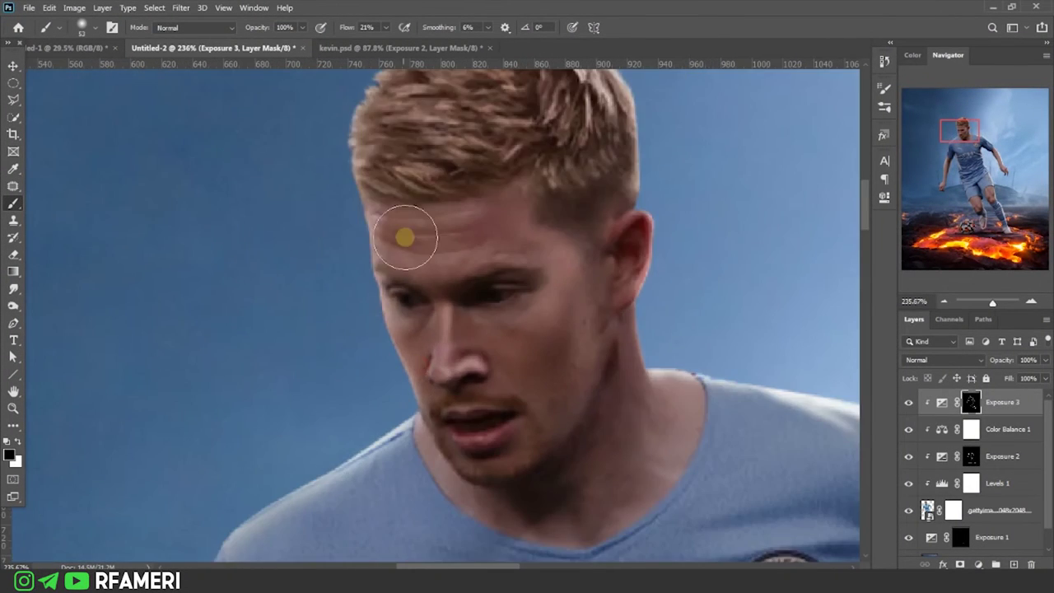
scroll(407, 235, "down", 2)
scroll(578, 281, "up", 4)
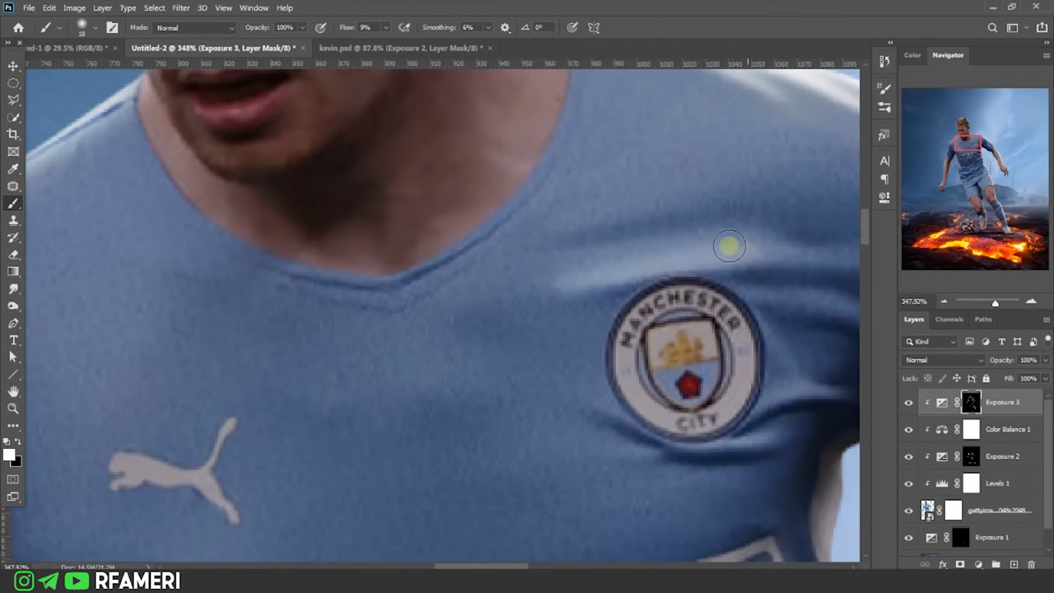
scroll(660, 273, "down", 1)
scroll(602, 370, "down", 1)
scroll(729, 271, "down", 3)
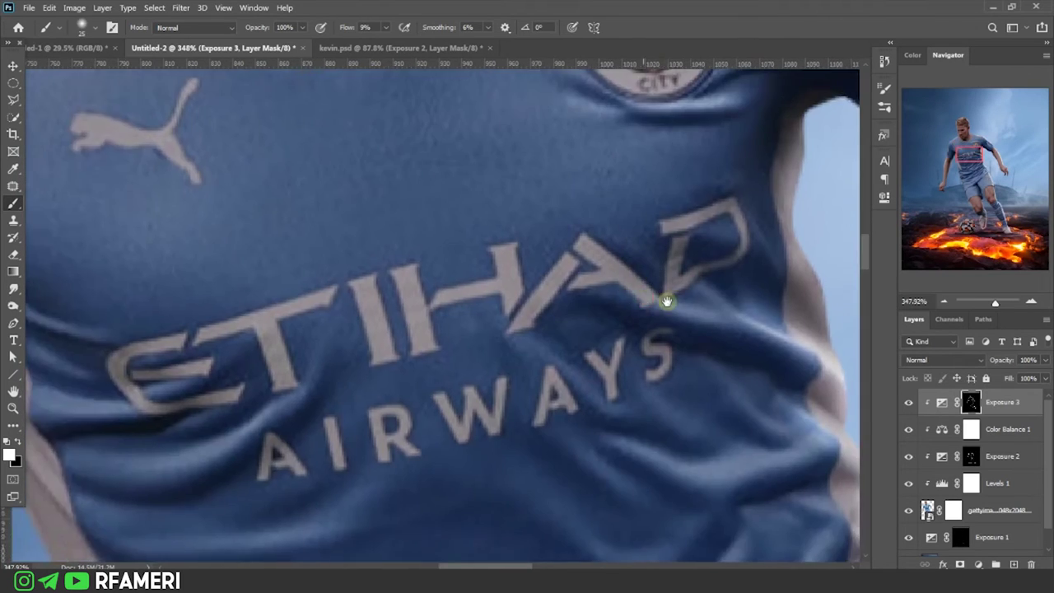
scroll(668, 301, "down", 2)
scroll(570, 300, "down", 2)
scroll(529, 202, "down", 2)
scroll(652, 212, "down", 2)
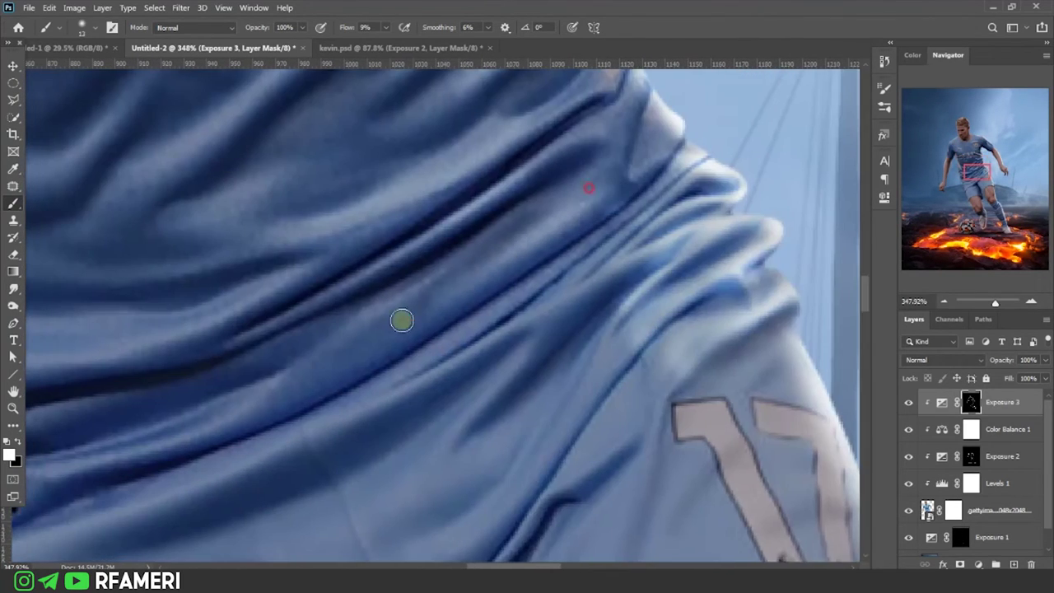
scroll(495, 239, "down", 3)
scroll(518, 271, "left", 3)
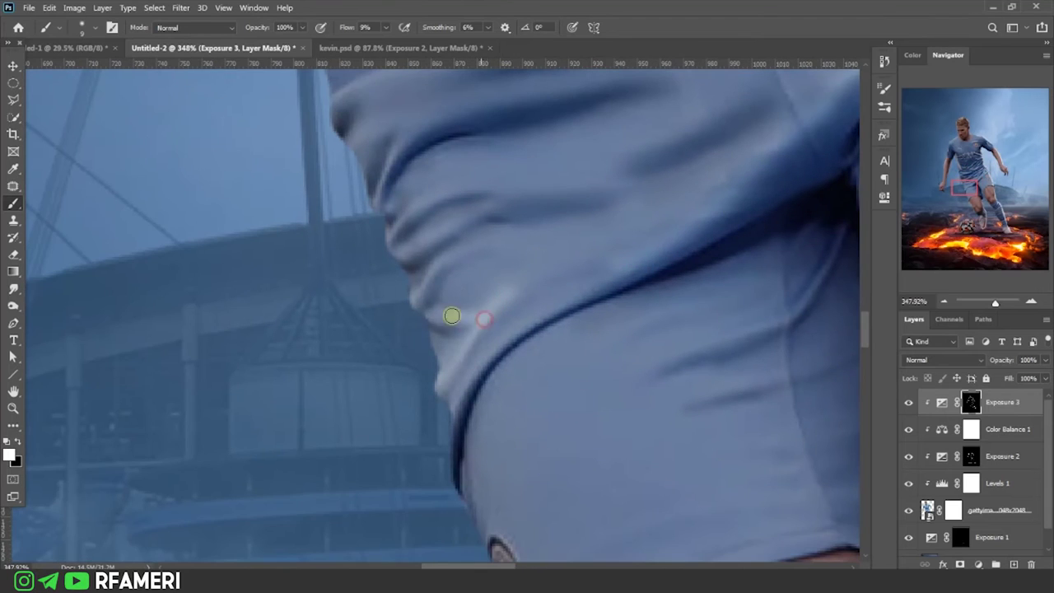
scroll(416, 208, "up", 3)
scroll(434, 258, "up", 2)
scroll(494, 272, "left", 3)
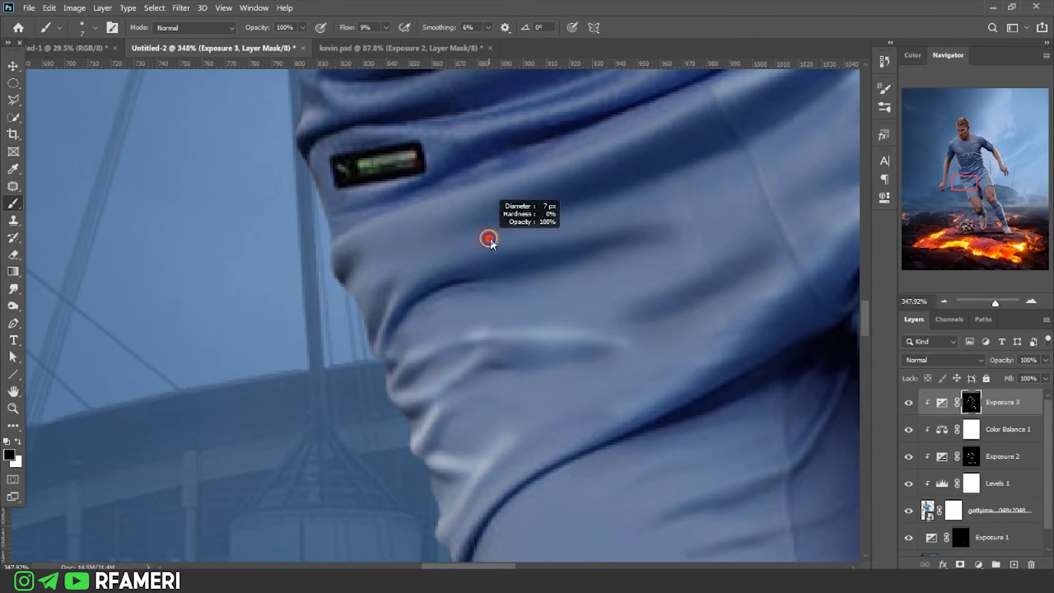
scroll(377, 335, "up", 2)
scroll(487, 275, "up", 3)
scroll(541, 313, "up", 1)
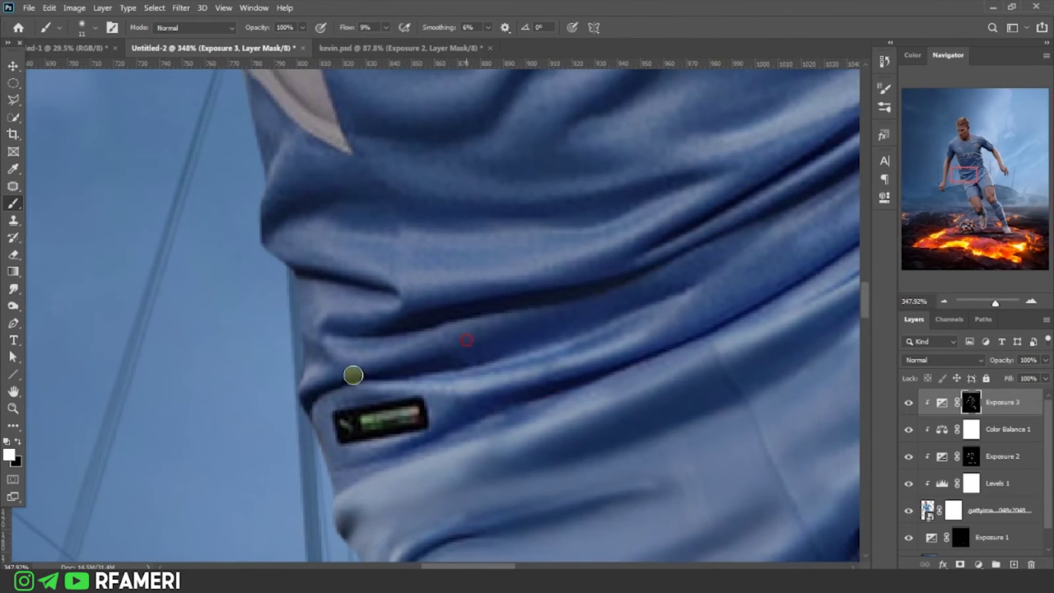
scroll(236, 341, "up", 2)
scroll(283, 365, "up", 2)
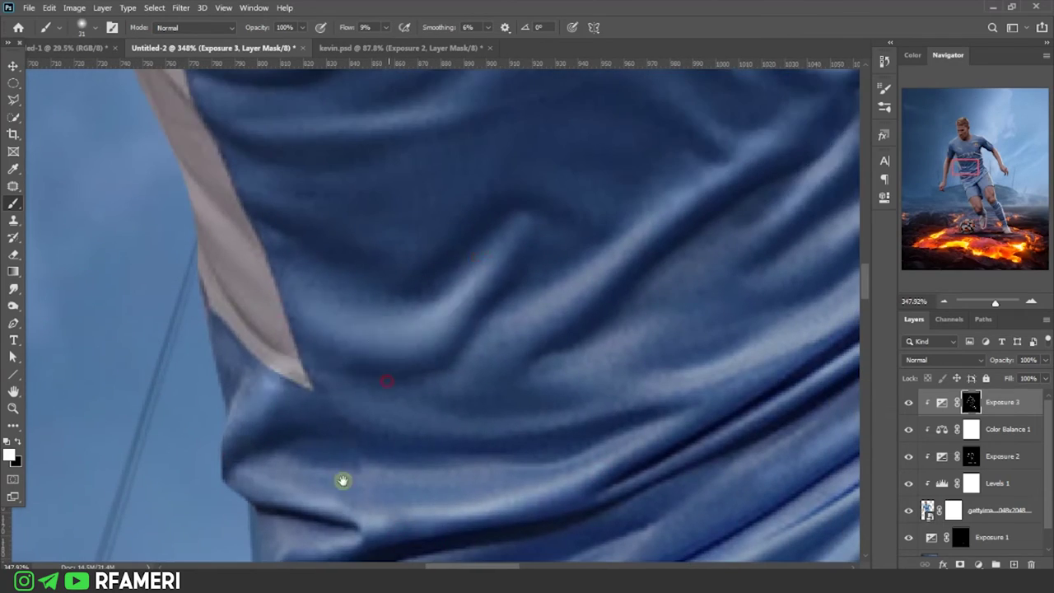
scroll(499, 326, "up", 2)
scroll(365, 383, "up", 3)
scroll(466, 278, "left", 3)
scroll(582, 412, "down", 3)
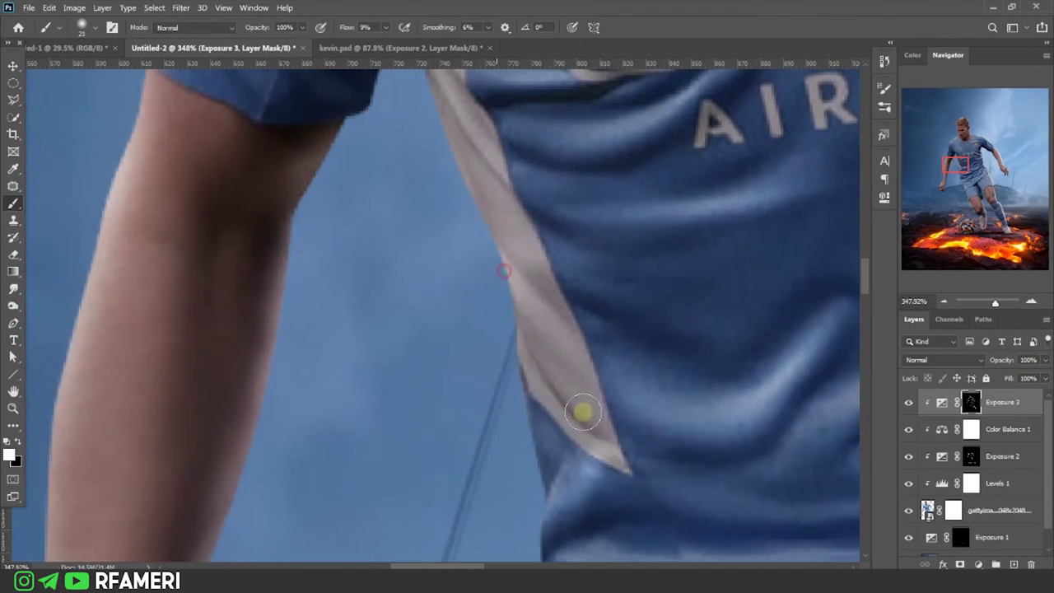
scroll(574, 478, "up", 2)
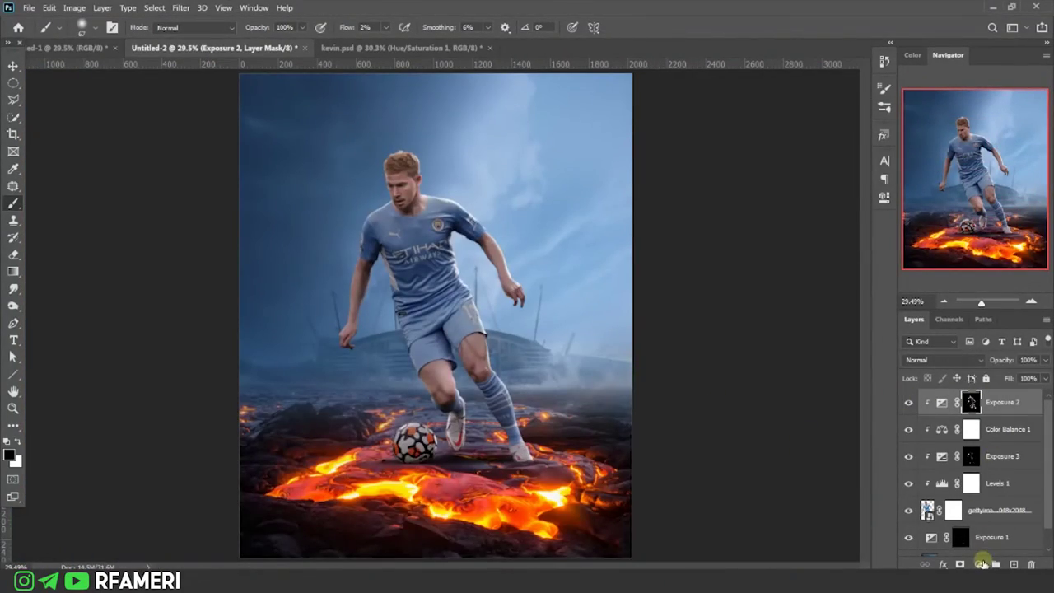
Step: Add a Hue/Saturation layer above Color Balance 1, colorized at Hue 11, Saturation 83, Lightness +13
left_click(983, 563)
left_click(979, 436)
mouse_move(978, 437)
left_mouse_down()
mouse_move(989, 394)
mouse_move(991, 445)
left_mouse_up()
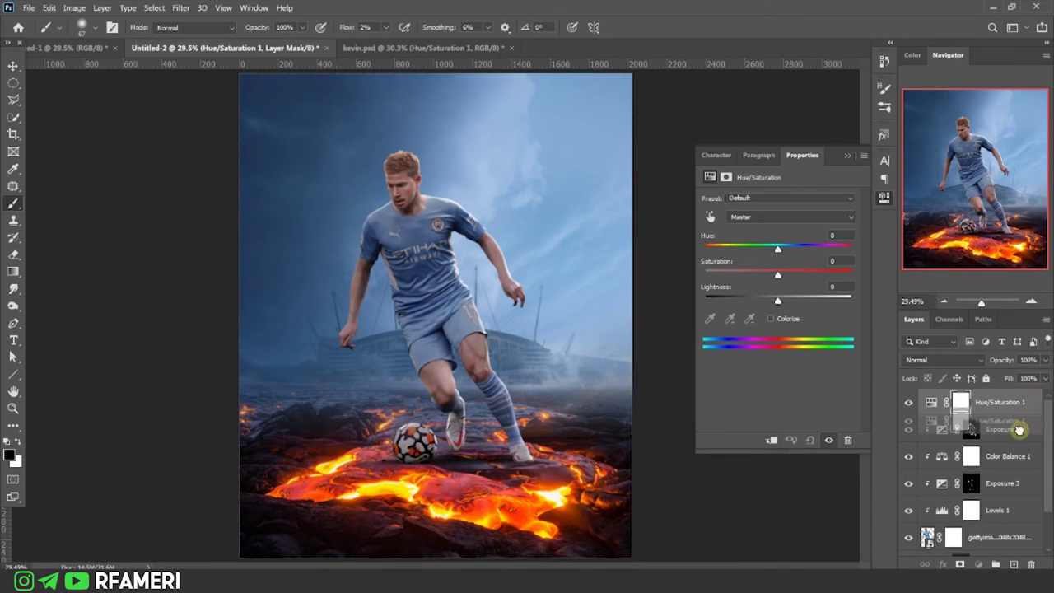
left_click(784, 321)
left_click_drag(824, 274, 828, 280)
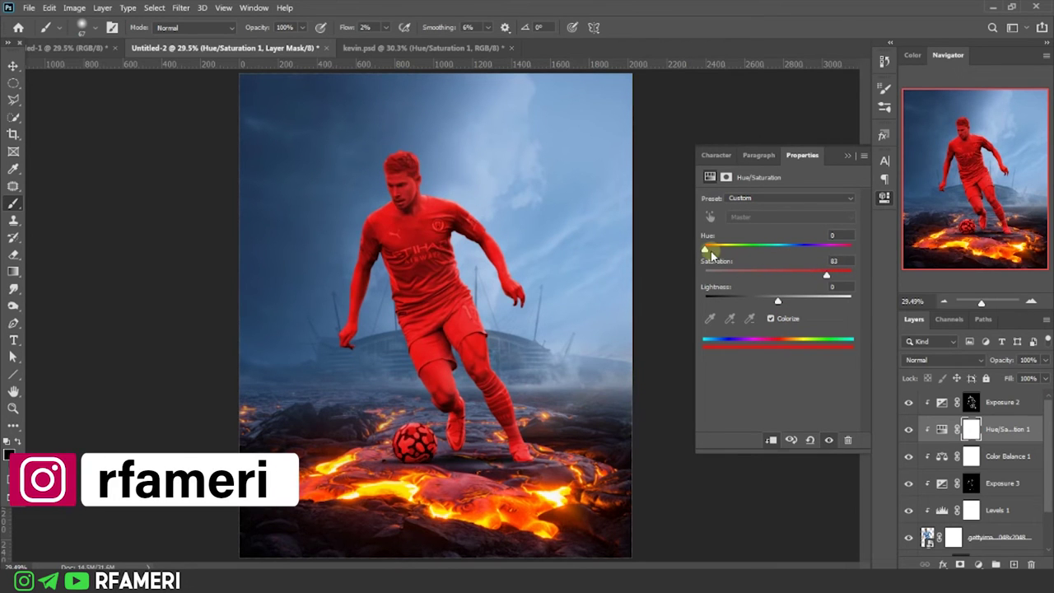
left_click_drag(706, 250, 710, 249)
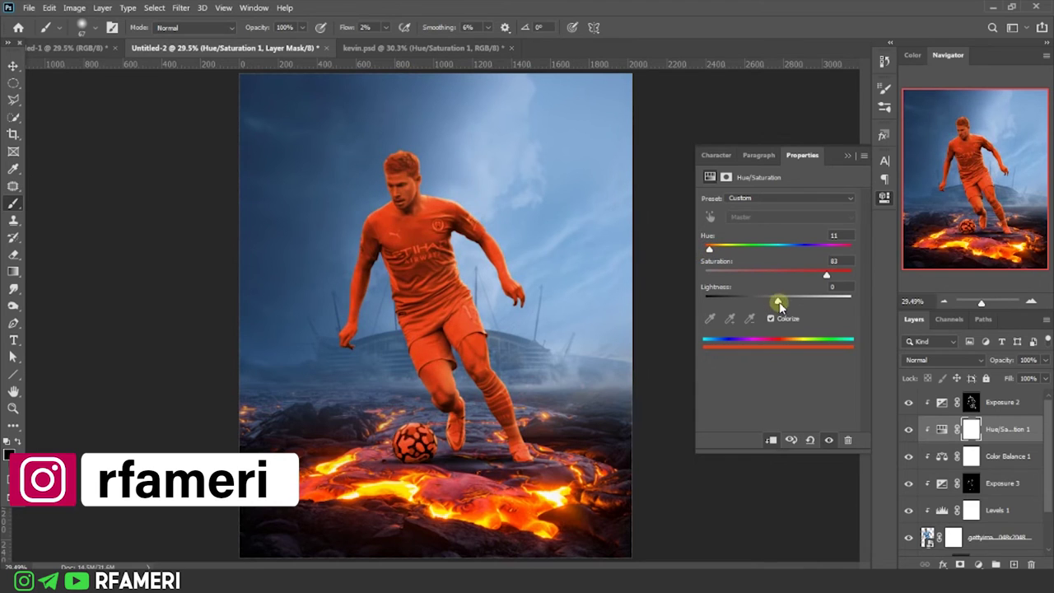
left_click_drag(780, 305, 787, 303)
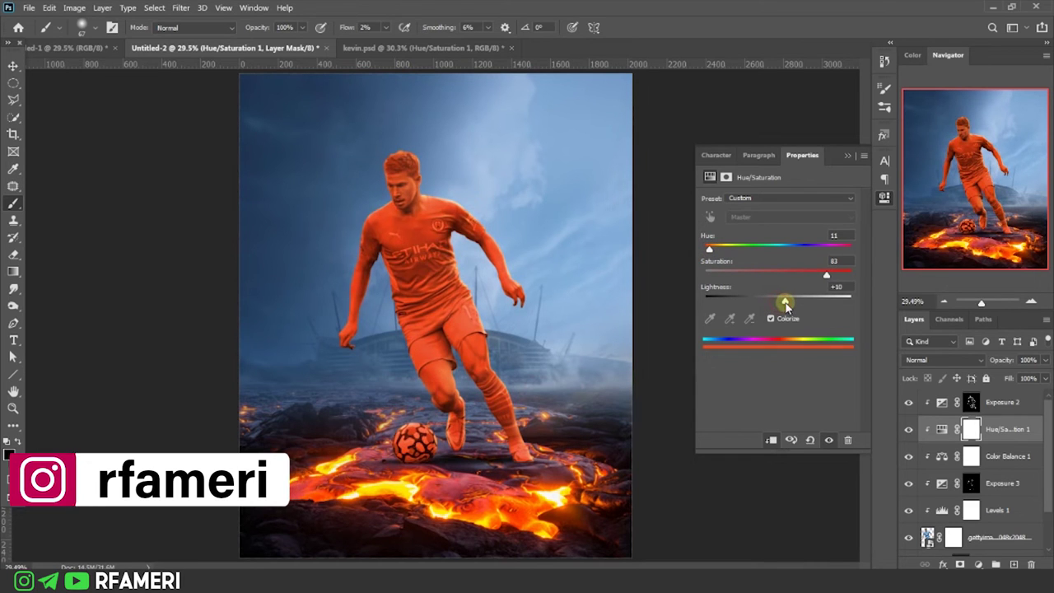
left_click(848, 157)
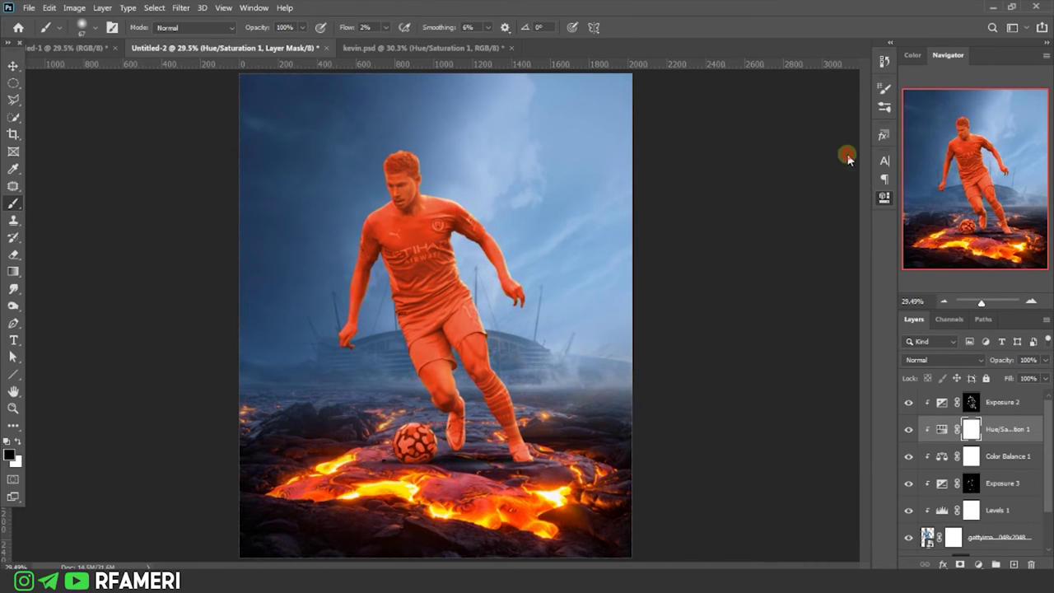
Step: Split the Hue/Saturation 1 Underlying Layer black Blend If slider to about 9/67
double_click(1021, 429)
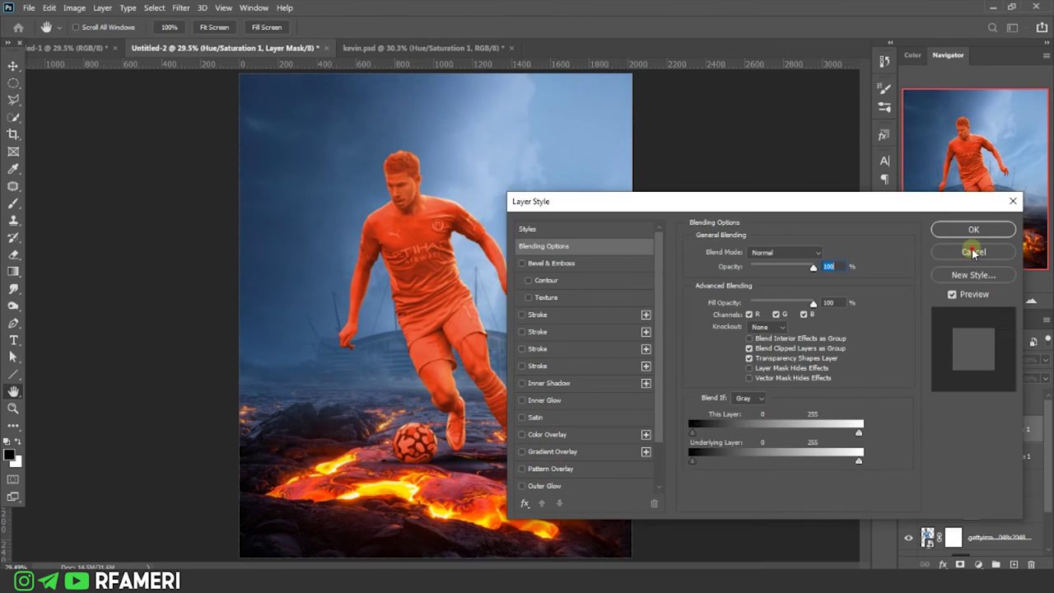
left_click(974, 252)
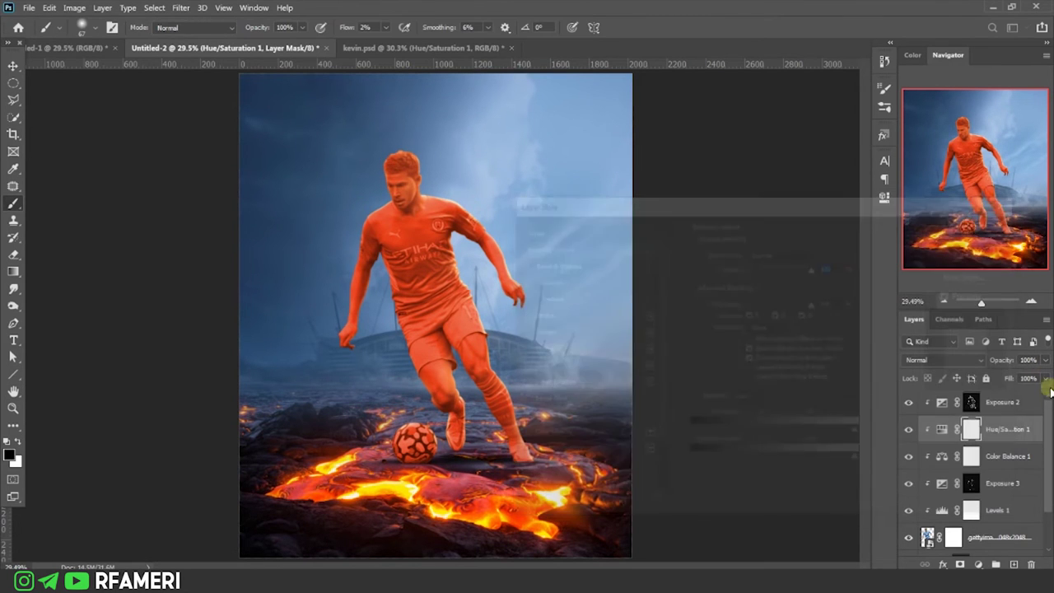
double_click(1038, 438)
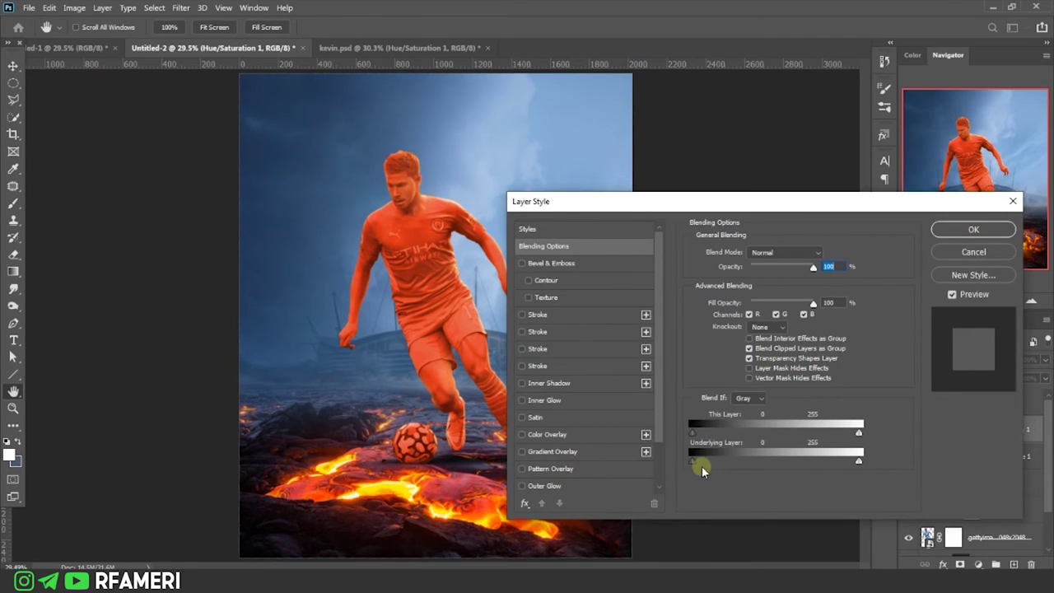
left_click_drag(711, 463, 697, 464)
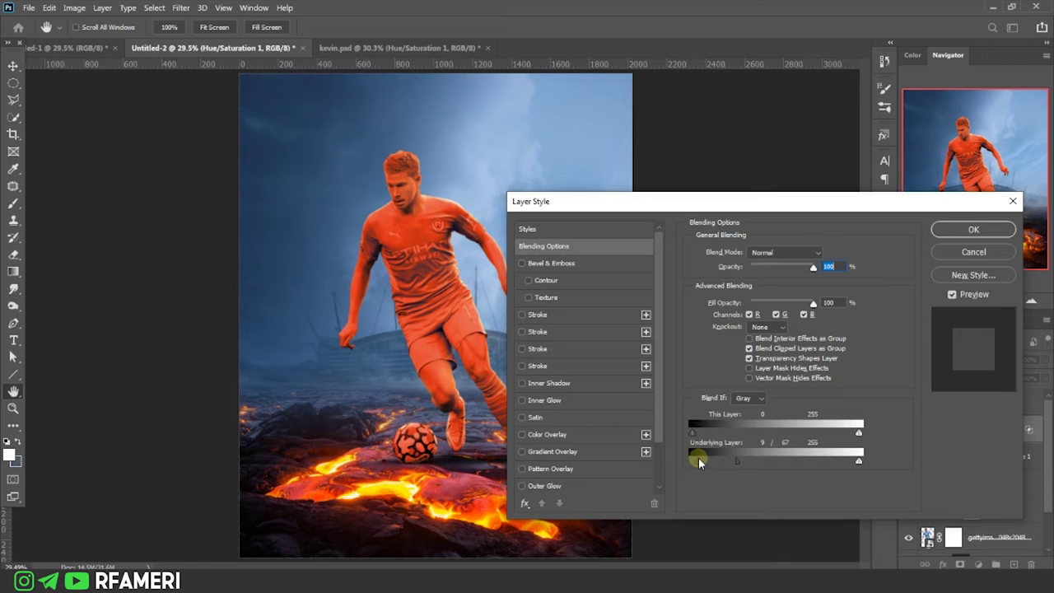
left_click(974, 231)
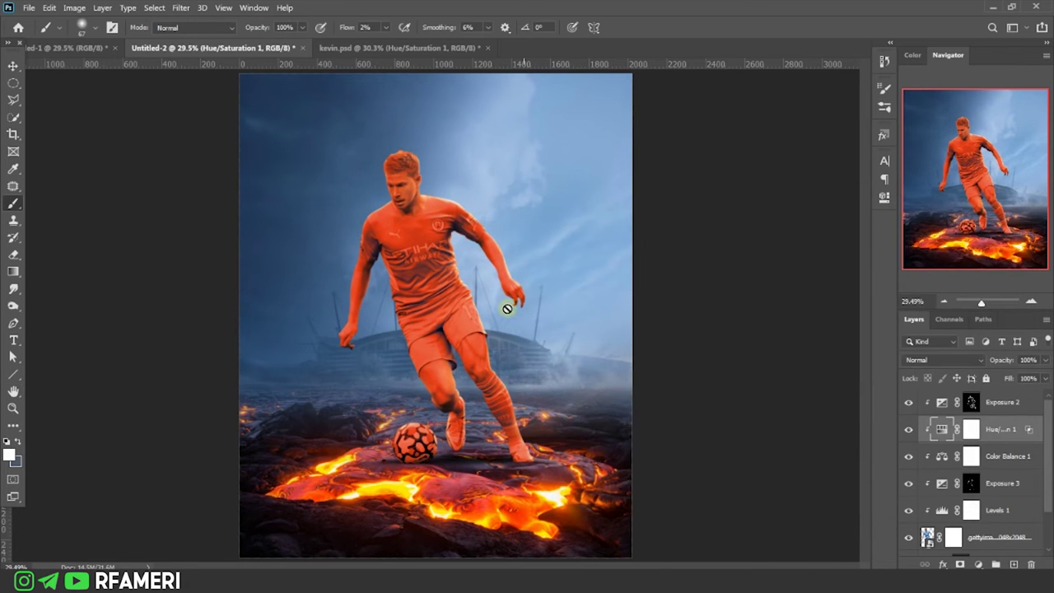
Step: Target the Hue/Saturation 1 layer mask so it can be inverted to black
left_click(13, 407)
right_click(462, 224)
left_click(494, 234)
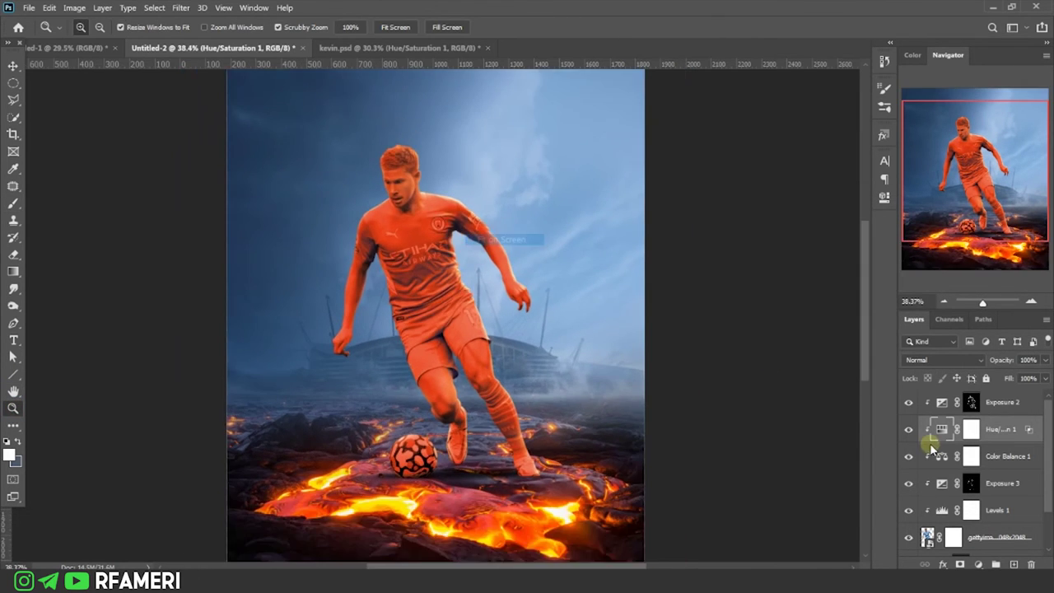
left_click(970, 430)
Step: Invert the Hue/Saturation 1 mask to hide the orange tint and switch to the Brush tool
key("ctrl+i")
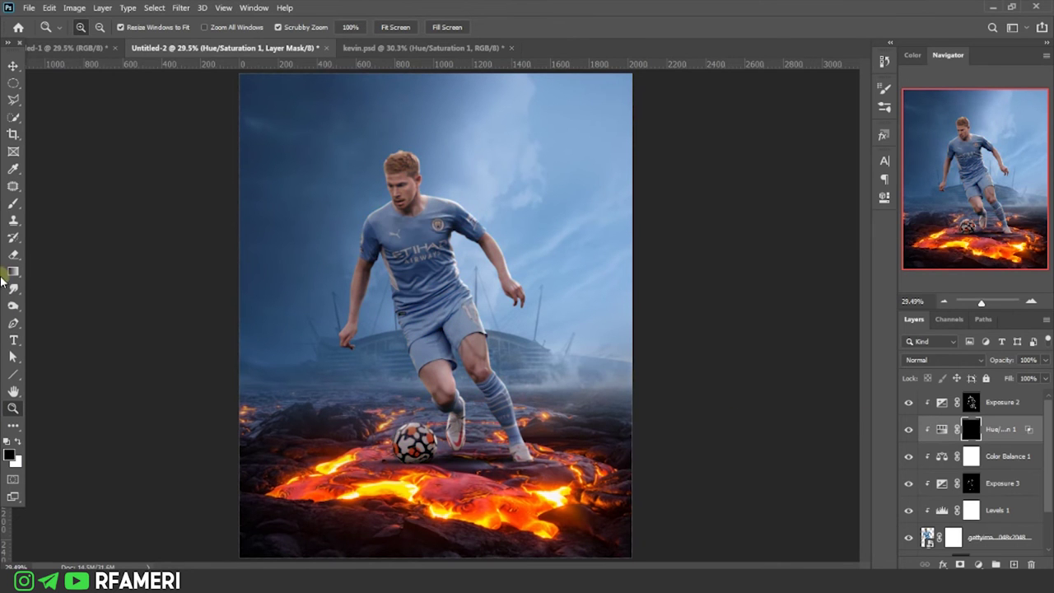
left_click(13, 208)
scroll(379, 297, "up", 3)
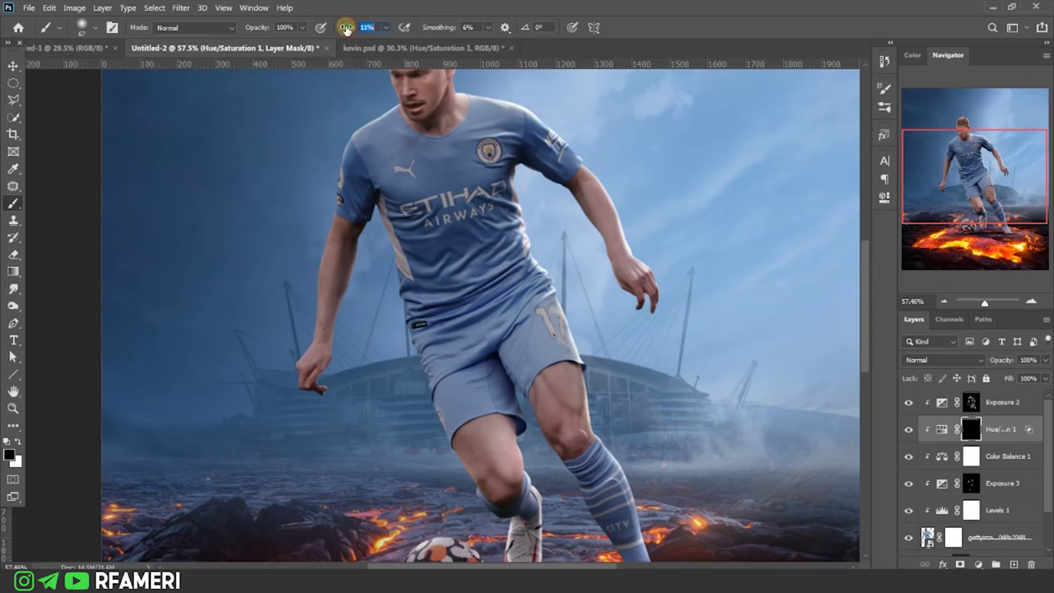
scroll(435, 184, "up", 1)
scroll(418, 335, "up", 1)
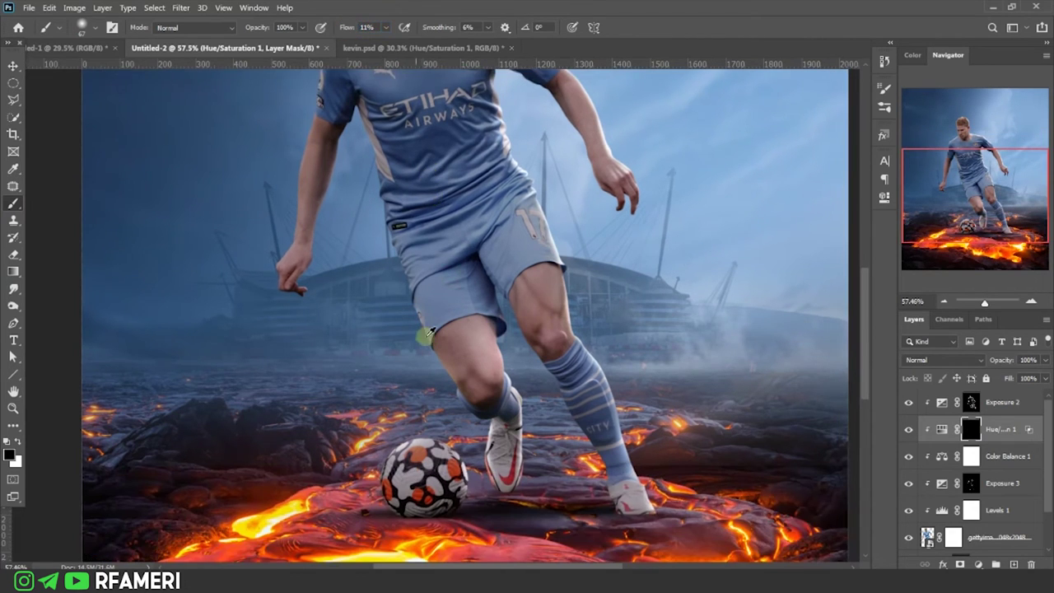
scroll(418, 335, "up", 1)
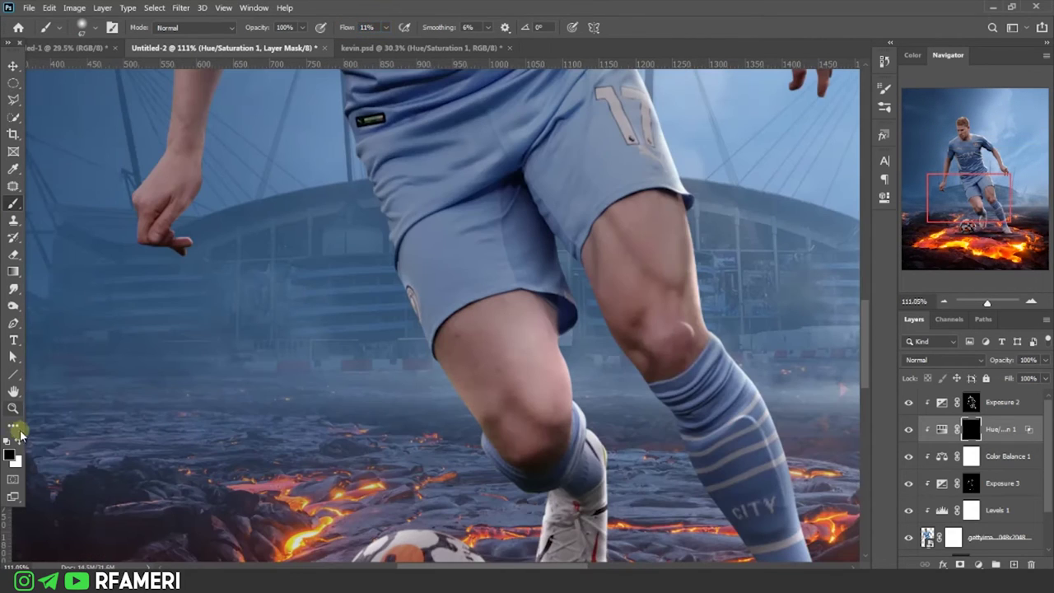
left_click(13, 204)
scroll(294, 313, "up", 1)
scroll(407, 377, "up", 1)
Step: Paint orange glow along the thigh's edge and onto the knee with an enlarged brush
mouse_move(391, 339)
left_mouse_down()
mouse_move(454, 440)
mouse_move(356, 257)
mouse_move(348, 372)
left_mouse_up()
scroll(376, 317, "up", 1)
scroll(409, 372, "up", 1)
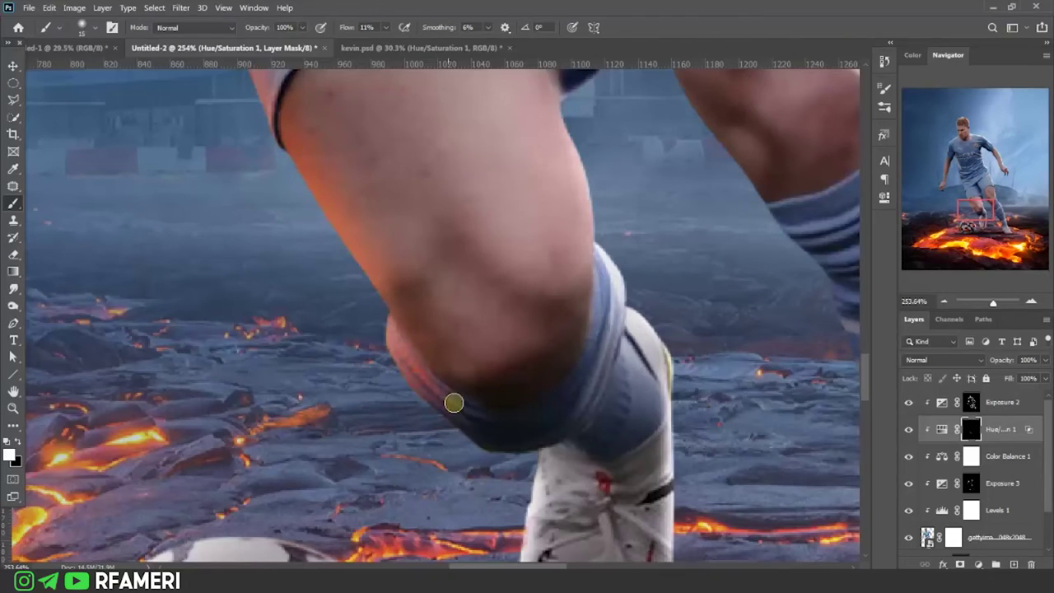
left_click_drag(454, 403, 430, 400)
mouse_move(513, 377)
left_mouse_down()
mouse_move(537, 407)
mouse_move(568, 353)
left_mouse_up()
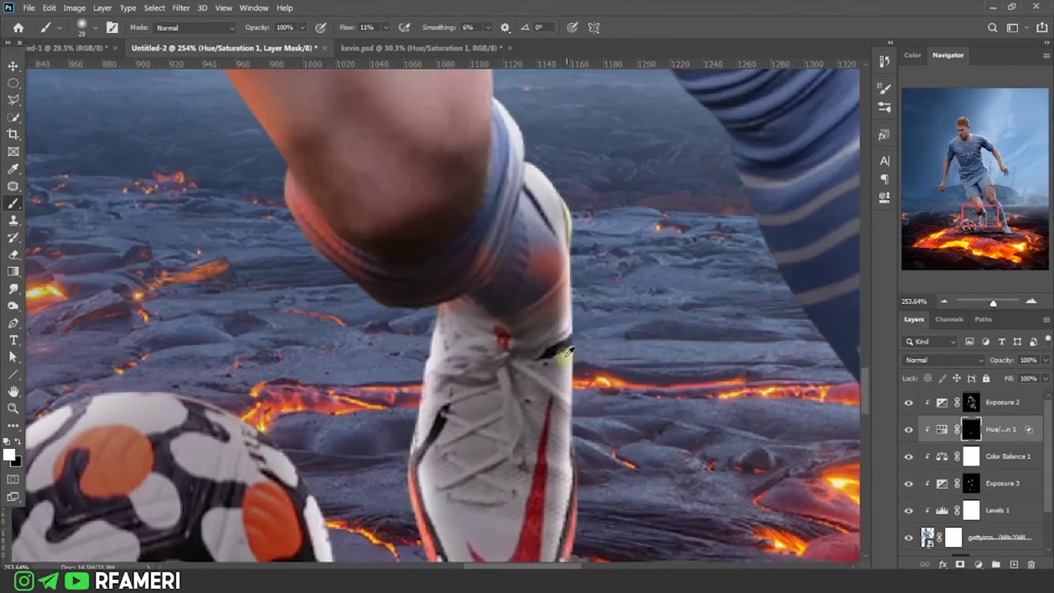
scroll(568, 353, "down", 3)
scroll(647, 395, "up", 5)
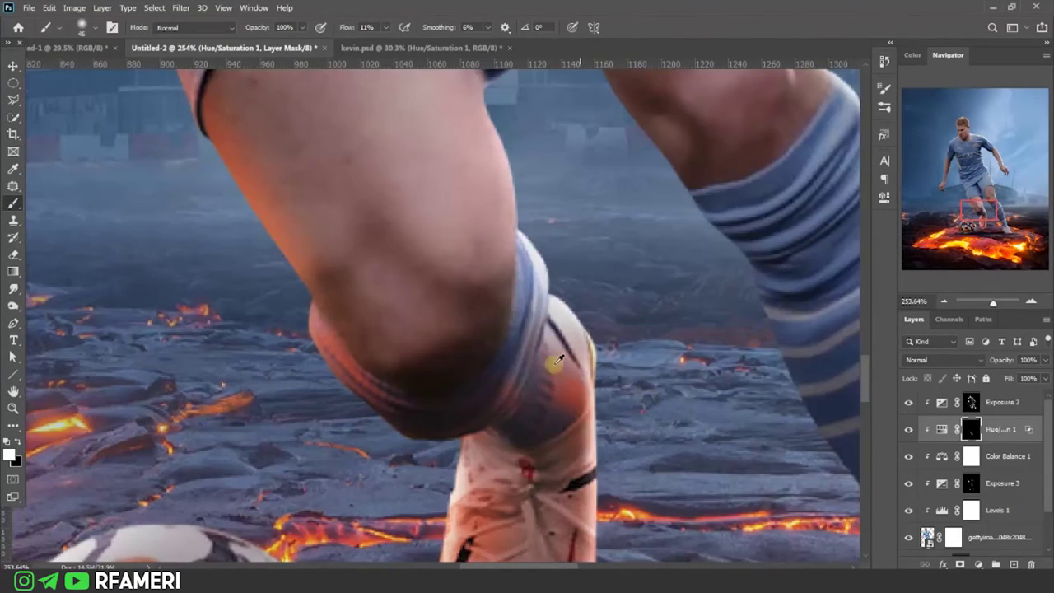
scroll(579, 389, "left", 3)
left_click_drag(523, 344, 454, 365)
scroll(454, 365, "up", 3)
scroll(523, 463, "down", 2)
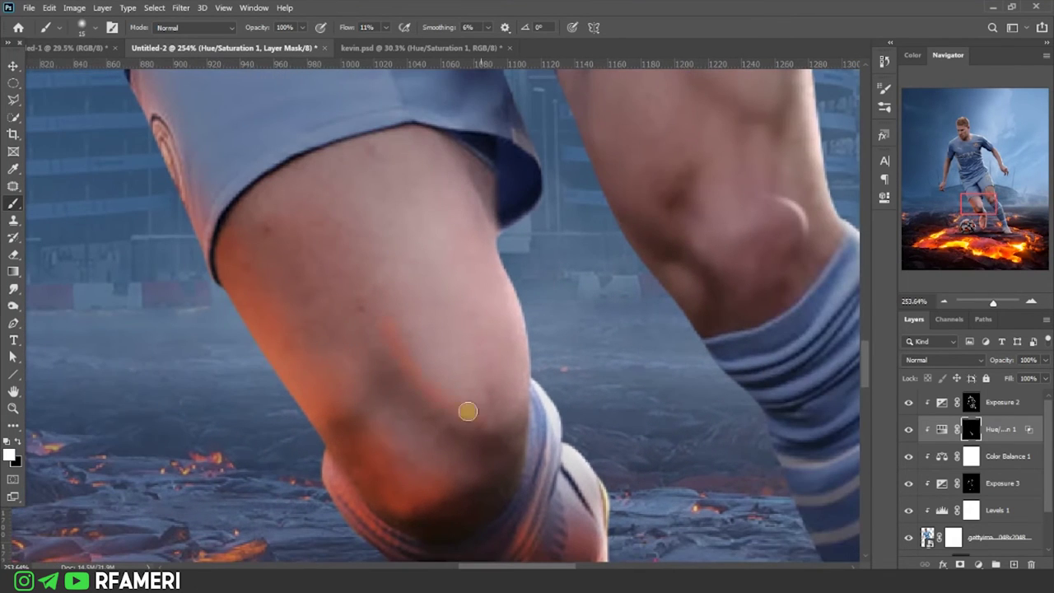
Step: Paint a faint white-mask glow along the thigh and shorts, adjusting brush size
key("x")
scroll(482, 349, "left", 3)
scroll(458, 372, "up", 4)
left_click_drag(458, 372, 455, 388)
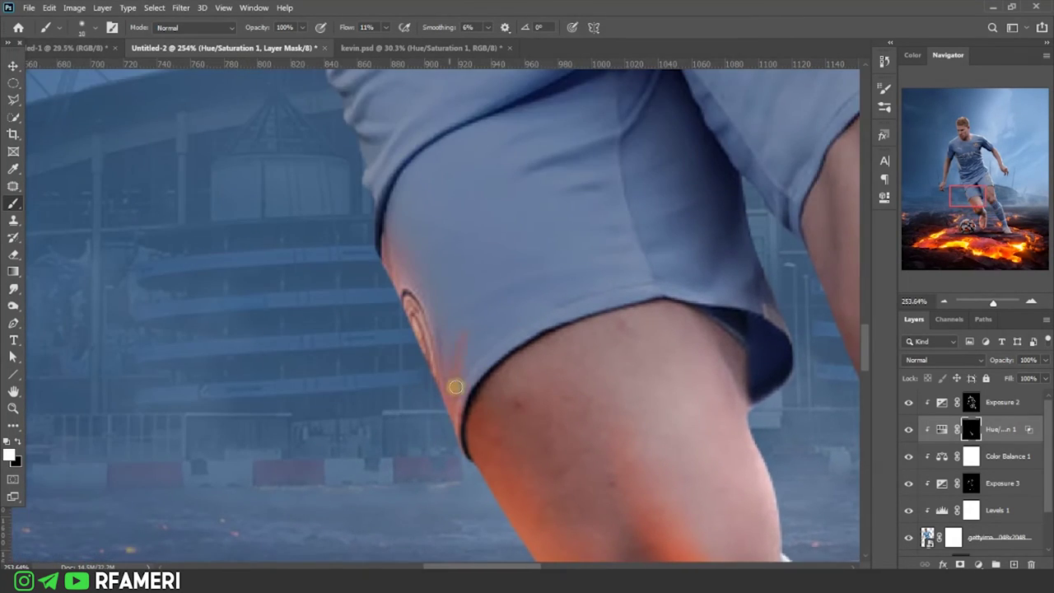
left_click_drag(400, 430, 375, 577)
key("x")
key("bracketright")
key("bracketright")
key("bracketright")
key("bracketright")
scroll(522, 330, "up", 3)
key("x")
key("bracketleft")
key("bracketleft")
key("bracketleft")
Step: Paint the orange lava glow along the player's chin and jaw
scroll(445, 365, "up", 2)
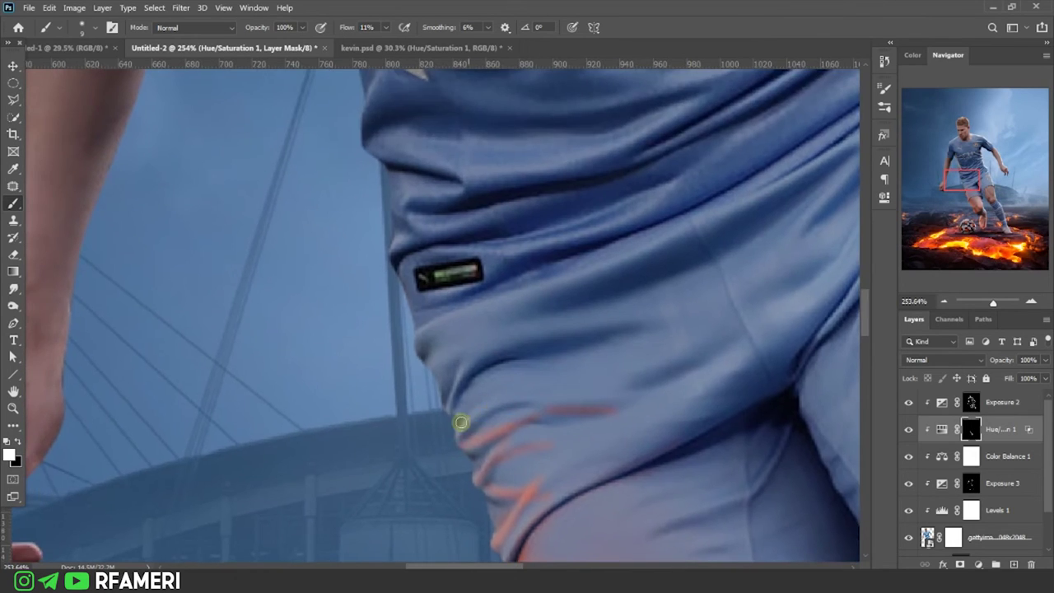
scroll(459, 423, "up", 2)
scroll(482, 439, "up", 2)
scroll(612, 423, "left", 3)
scroll(512, 436, "down", 3)
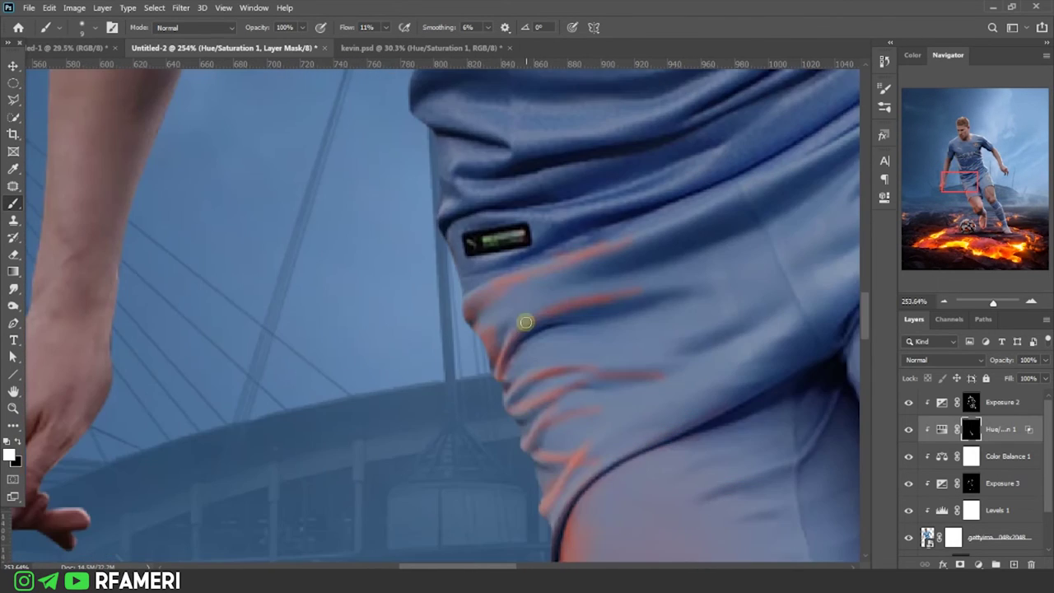
scroll(560, 482, "up", 4)
scroll(442, 334, "up", 2)
scroll(602, 409, "up", 2)
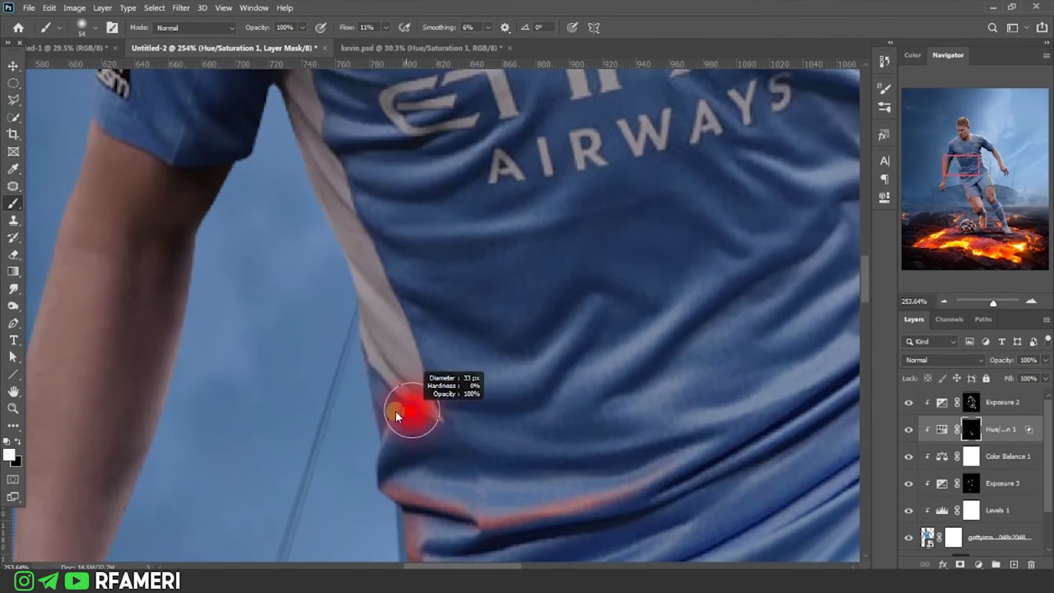
scroll(496, 426, "up", 3)
scroll(462, 402, "left", 3)
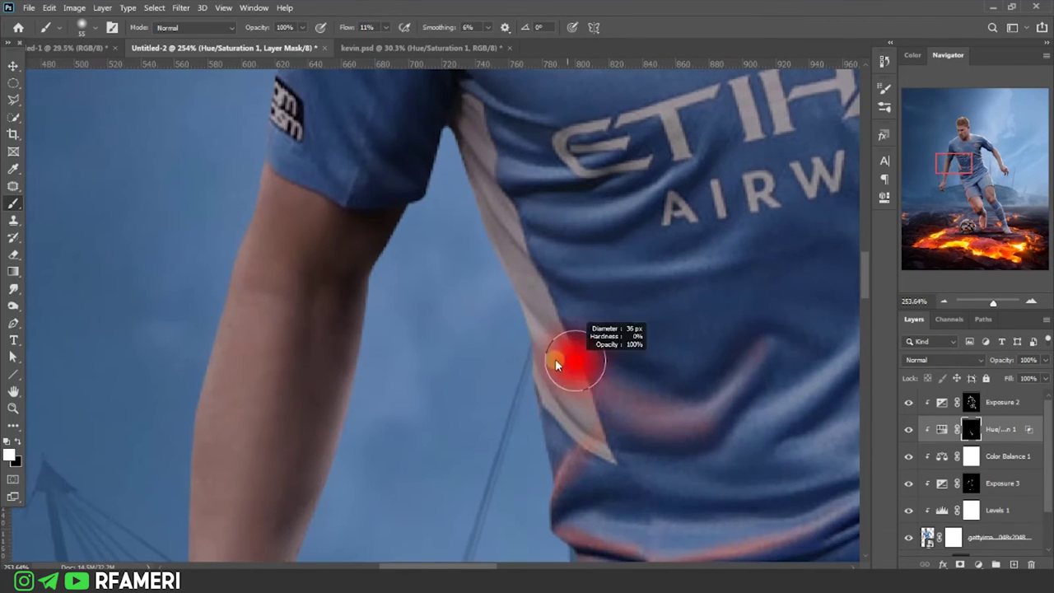
scroll(483, 264, "up", 2)
scroll(490, 412, "left", 3)
scroll(490, 412, "down", 3)
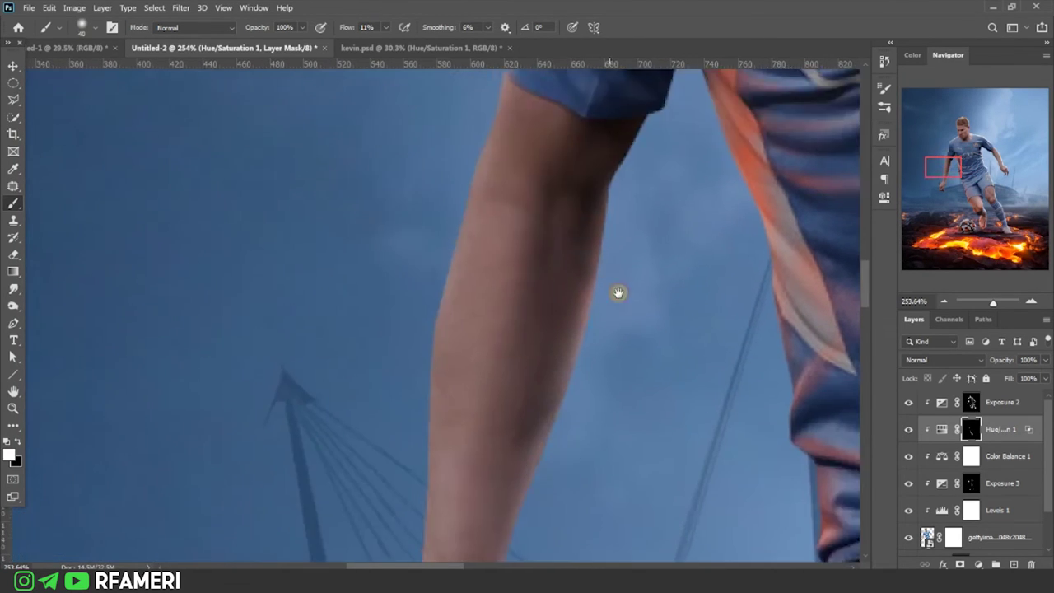
scroll(616, 294, "left", 3)
scroll(616, 294, "down", 3)
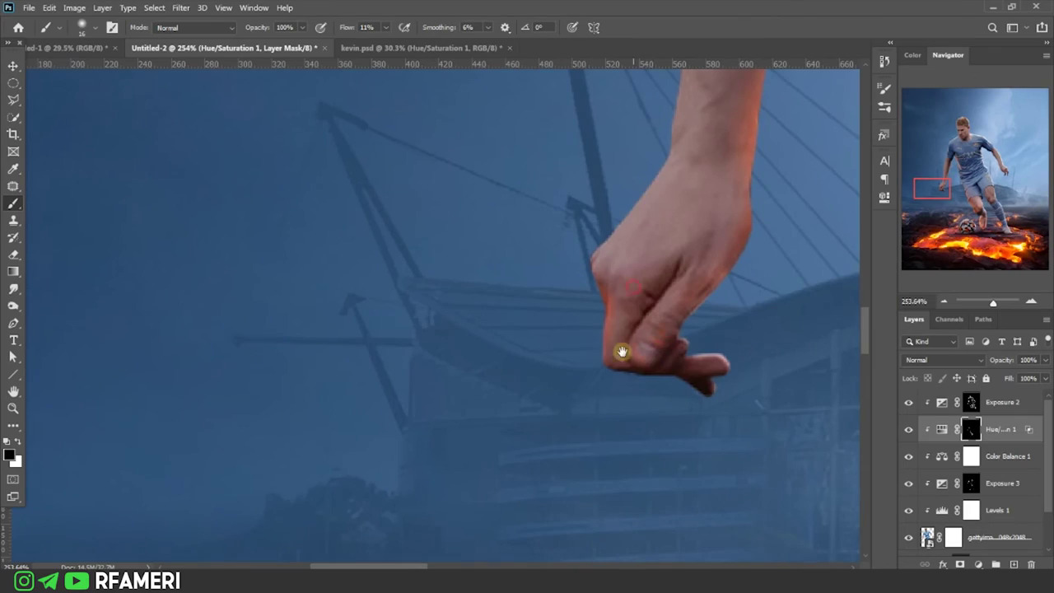
scroll(502, 387, "up", 2)
scroll(384, 420, "right", 5)
scroll(376, 342, "down", 2)
scroll(607, 349, "right", 1)
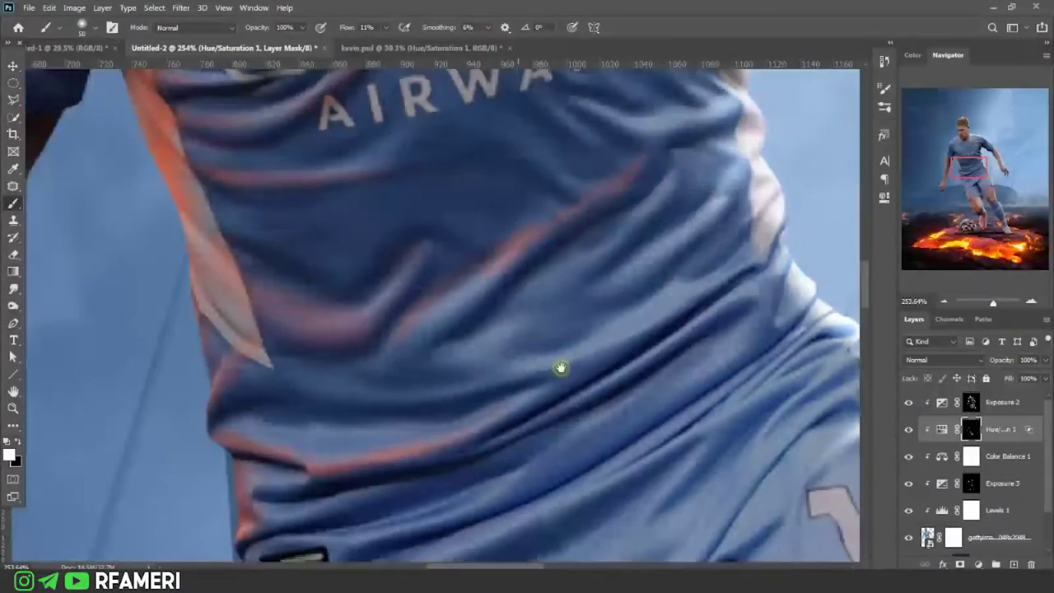
scroll(560, 366, "down", 4)
scroll(502, 333, "right", 2)
scroll(449, 265, "right", 2)
scroll(449, 266, "down", 1)
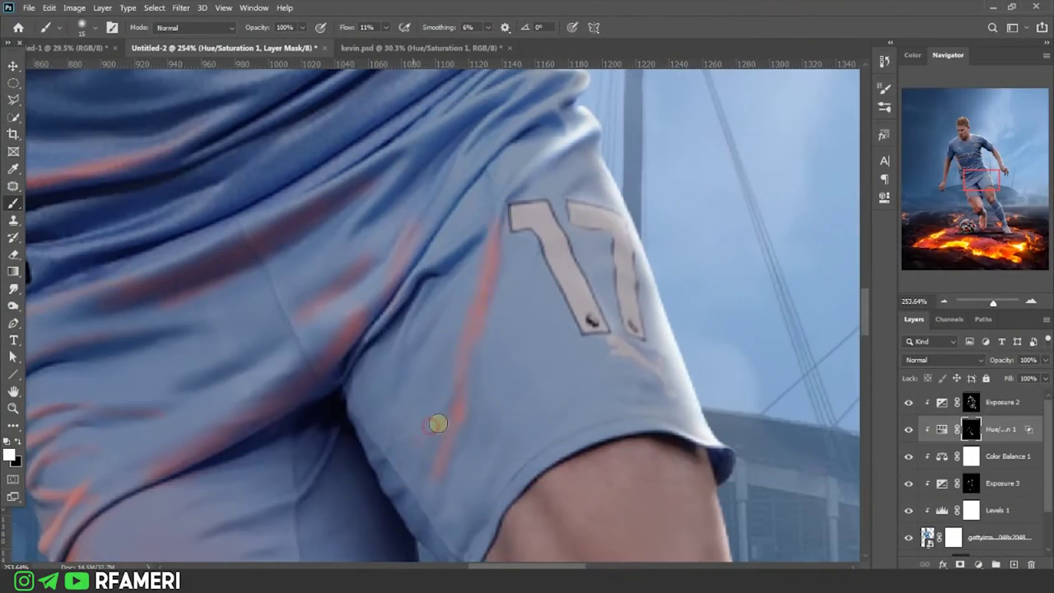
scroll(437, 424, "up", 4)
scroll(387, 431, "up", 2)
scroll(283, 557, "left", 1)
scroll(384, 494, "up", 2)
scroll(397, 372, "up", 3)
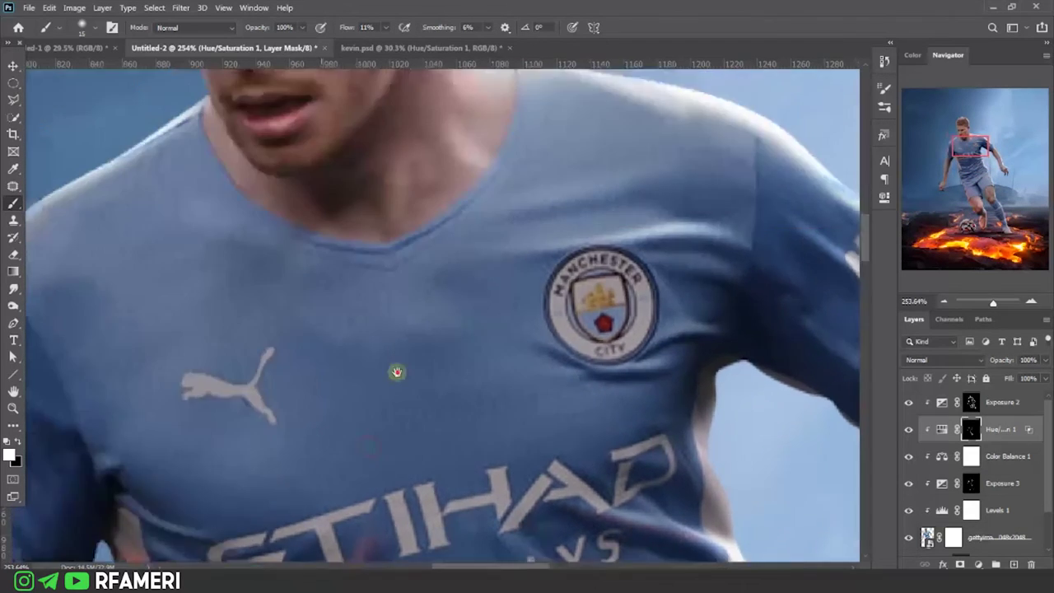
scroll(397, 372, "up", 4)
left_click_drag(429, 423, 529, 291)
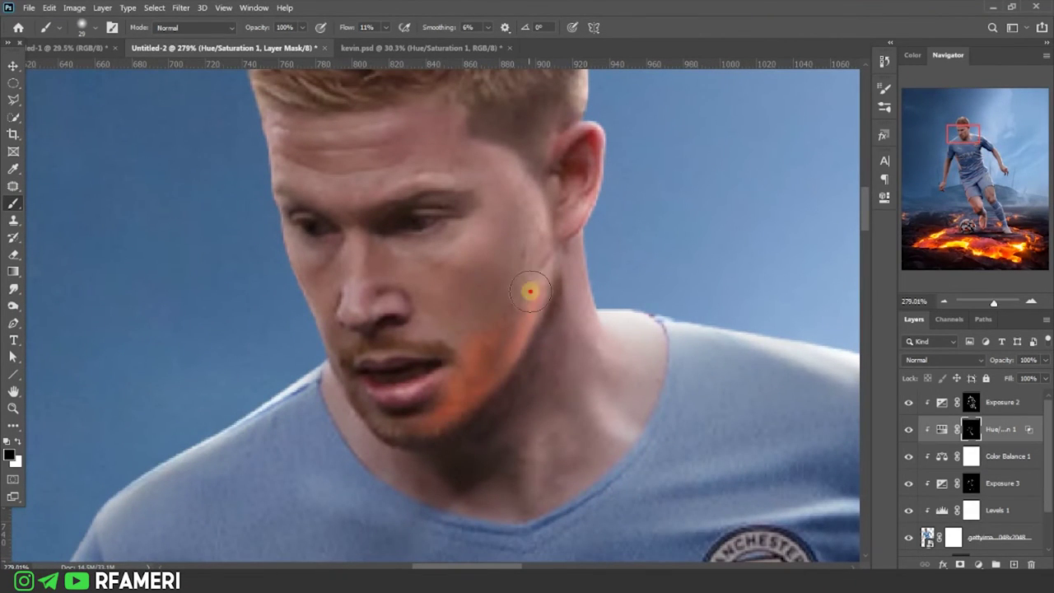
Step: Inspect the glow around the face and check the brush size and hardness options
scroll(414, 443, "up", 2)
scroll(442, 431, "down", 1)
scroll(518, 354, "up", 3)
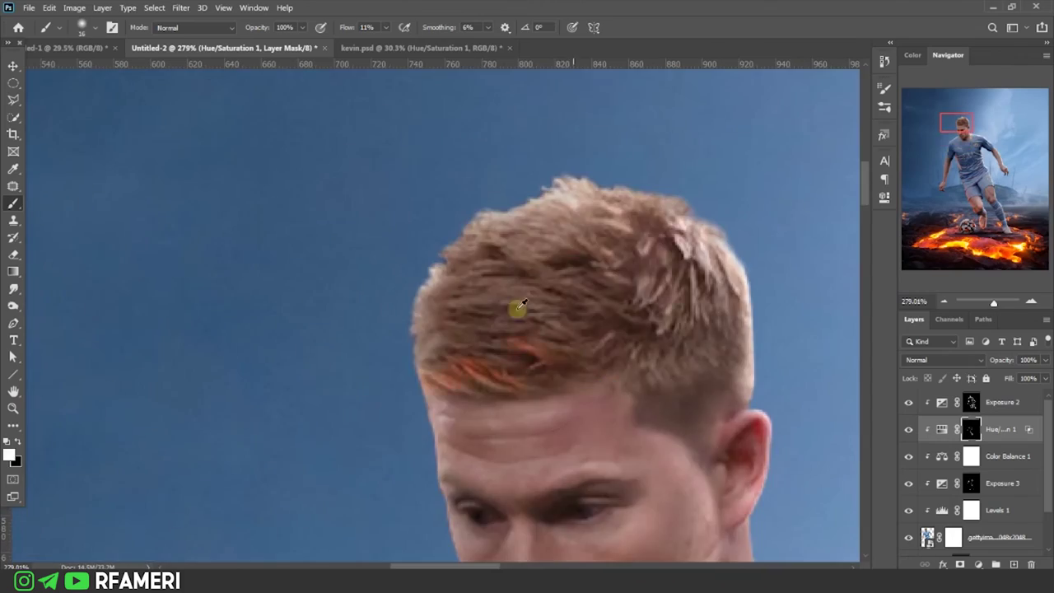
scroll(518, 305, "down", 7)
scroll(701, 138, "down", 10)
scroll(518, 341, "up", 1)
scroll(527, 412, "up", 1)
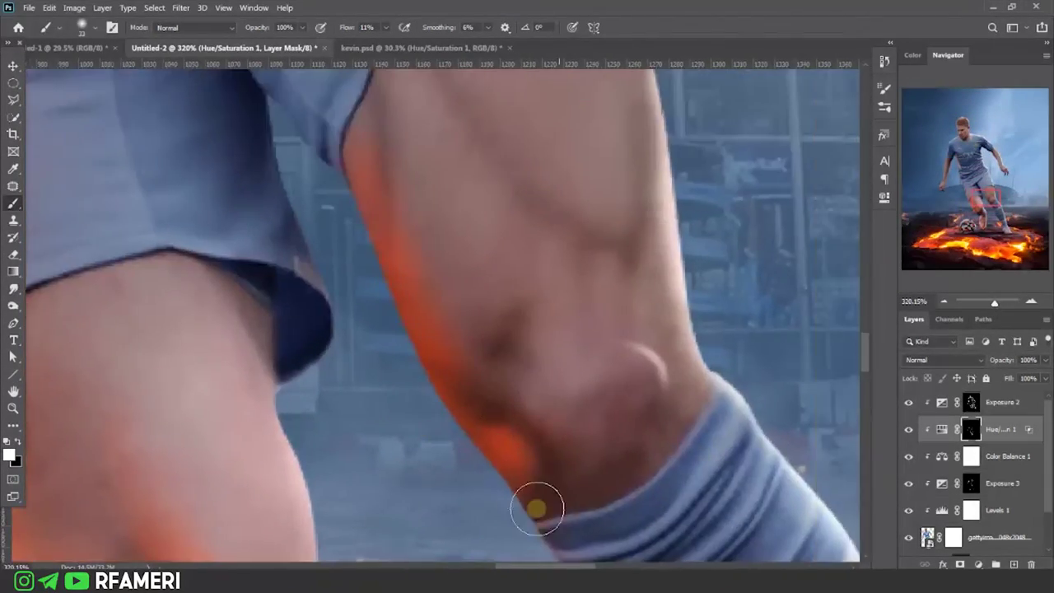
scroll(560, 527, "down", 3)
scroll(376, 129, "up", 5)
scroll(619, 278, "up", 2)
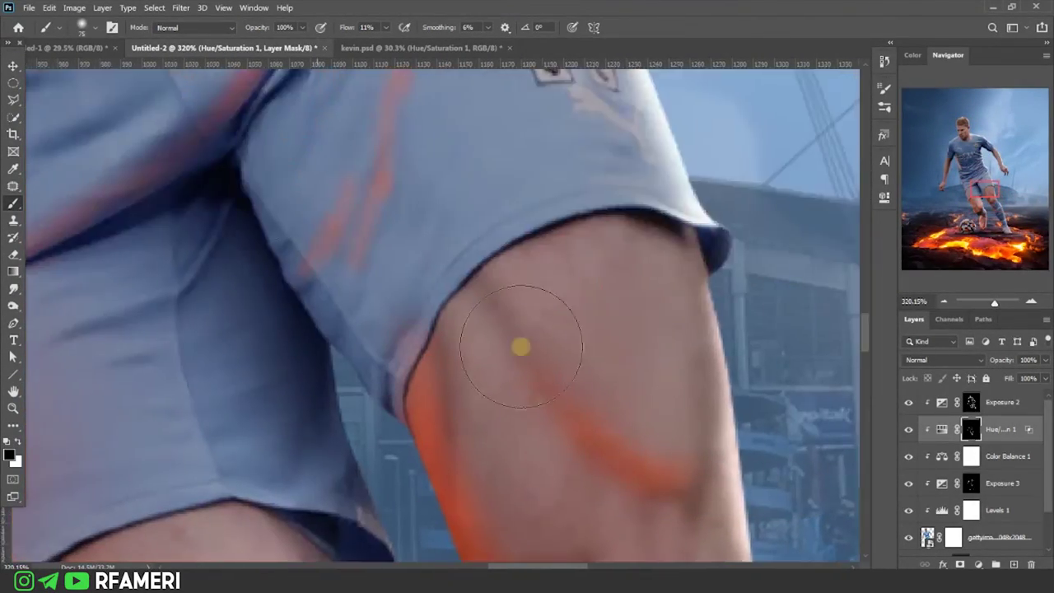
scroll(518, 346, "down", 8)
scroll(498, 199, "right", 3)
scroll(498, 199, "up", 2)
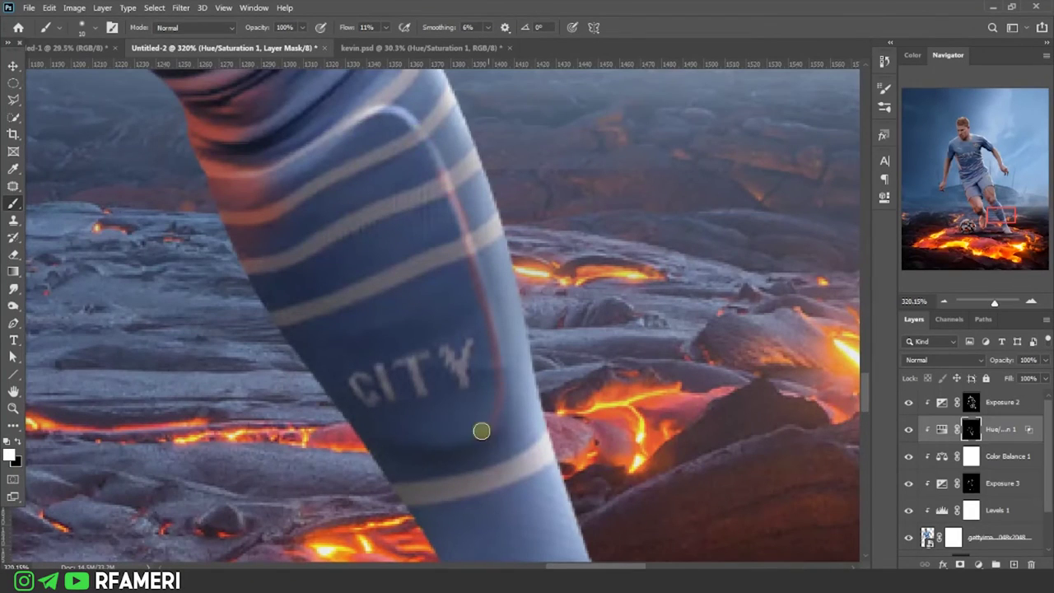
scroll(482, 354, "down", 2)
scroll(498, 357, "down", 3)
right_click(529, 234)
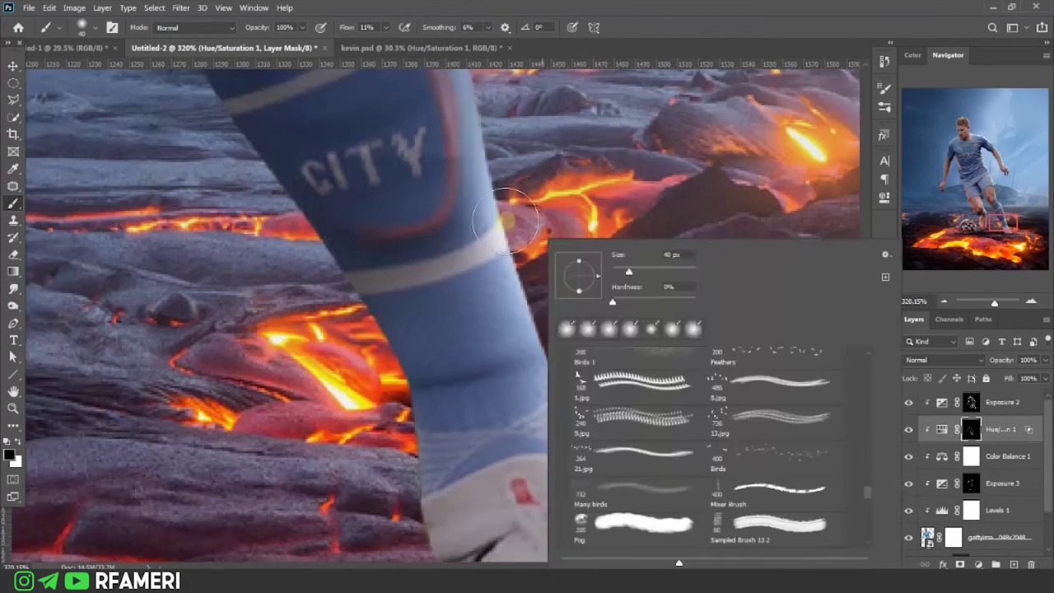
key("Escape")
Step: Zoom out and toggle the Hue/Saturation glow to compare before and after
scroll(505, 264, "down", 2)
scroll(505, 264, "down", 2)
scroll(424, 329, "up", 3)
scroll(461, 271, "up", 3)
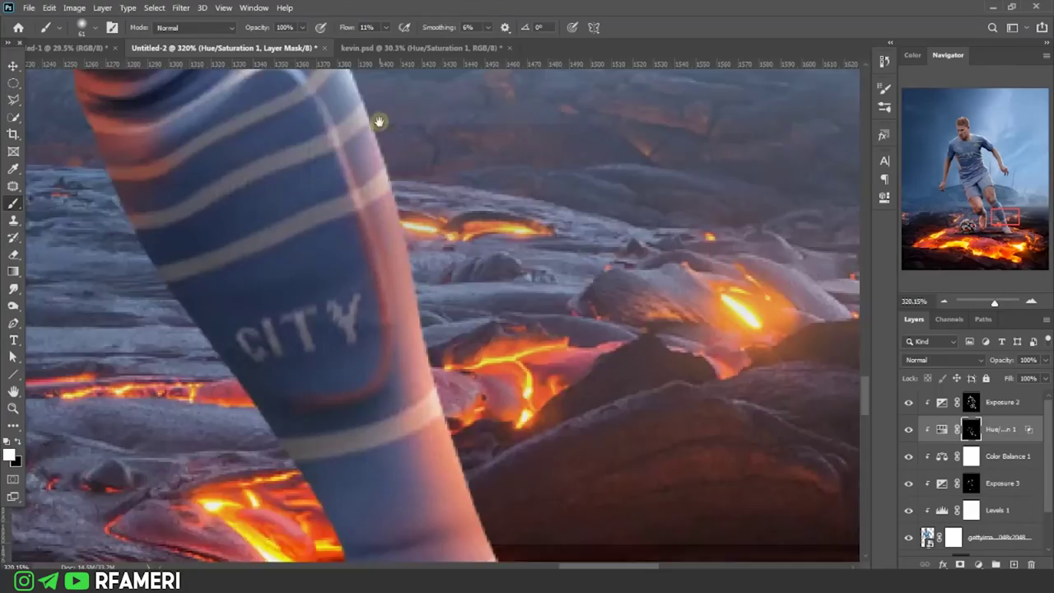
scroll(486, 210, "left", 3)
scroll(503, 329, "down", 3)
scroll(509, 423, "down", 5)
scroll(337, 372, "up", 4)
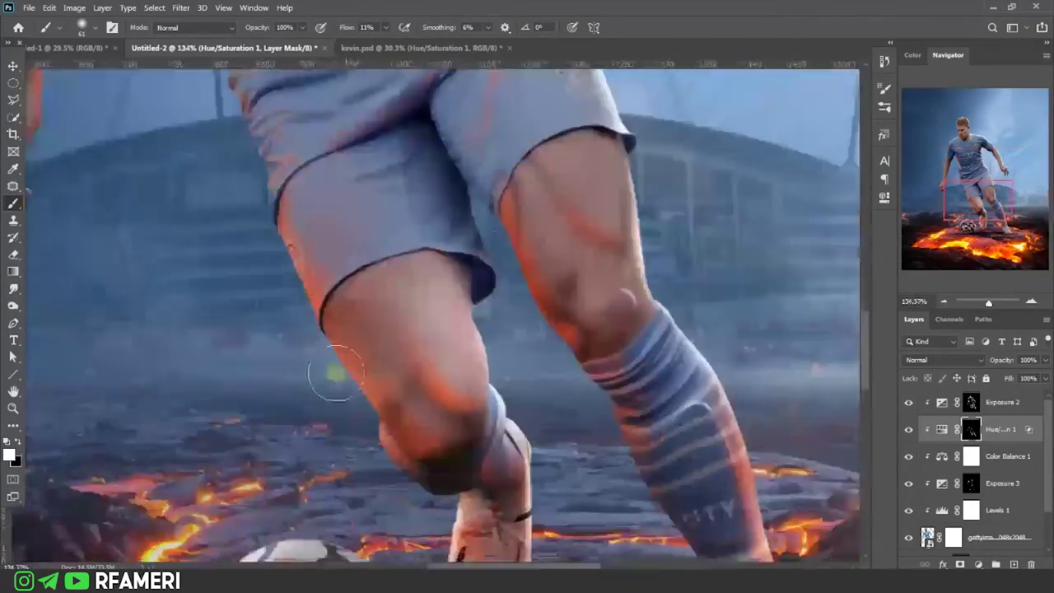
scroll(234, 480, "down", 3)
scroll(322, 420, "down", 3)
scroll(322, 419, "up", 3)
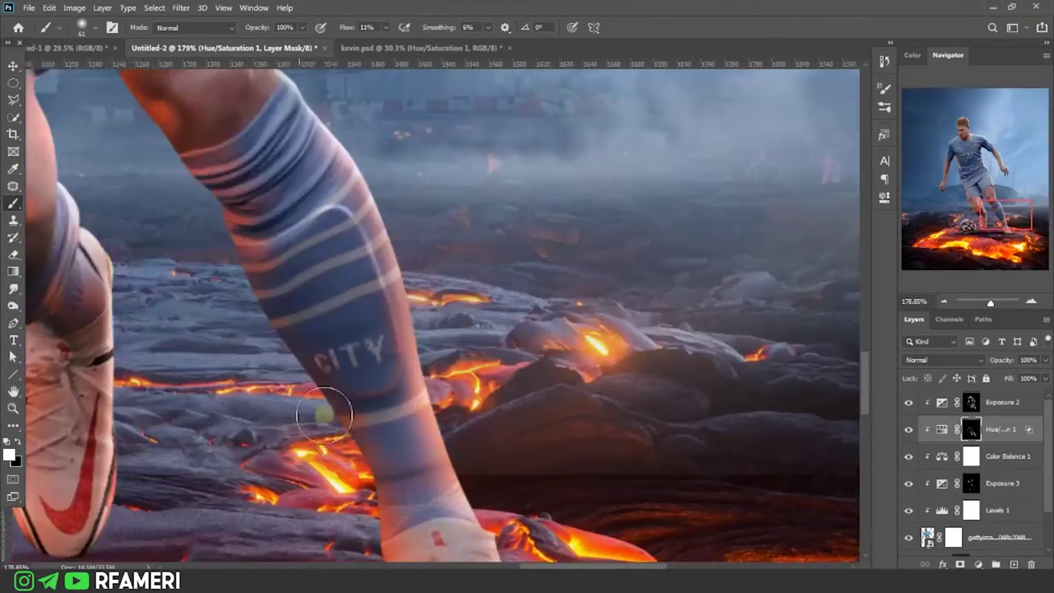
scroll(453, 336, "down", 5)
key("z")
left_click(909, 429)
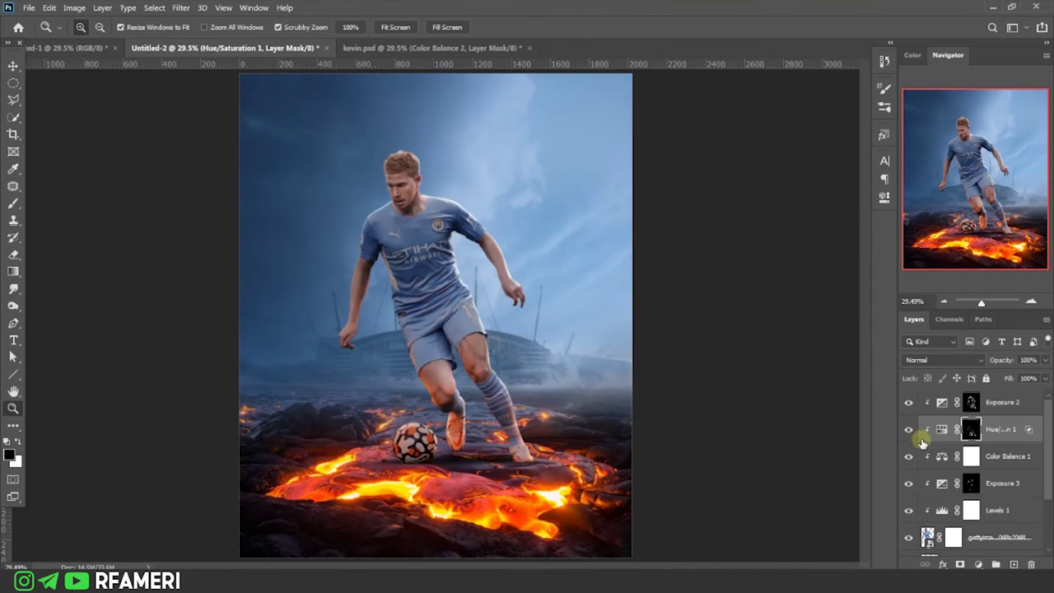
Step: Add Color Balance 2, shifting midtones and highlights toward red and yellow (highlights red +87, yellow −55)
left_click(979, 563)
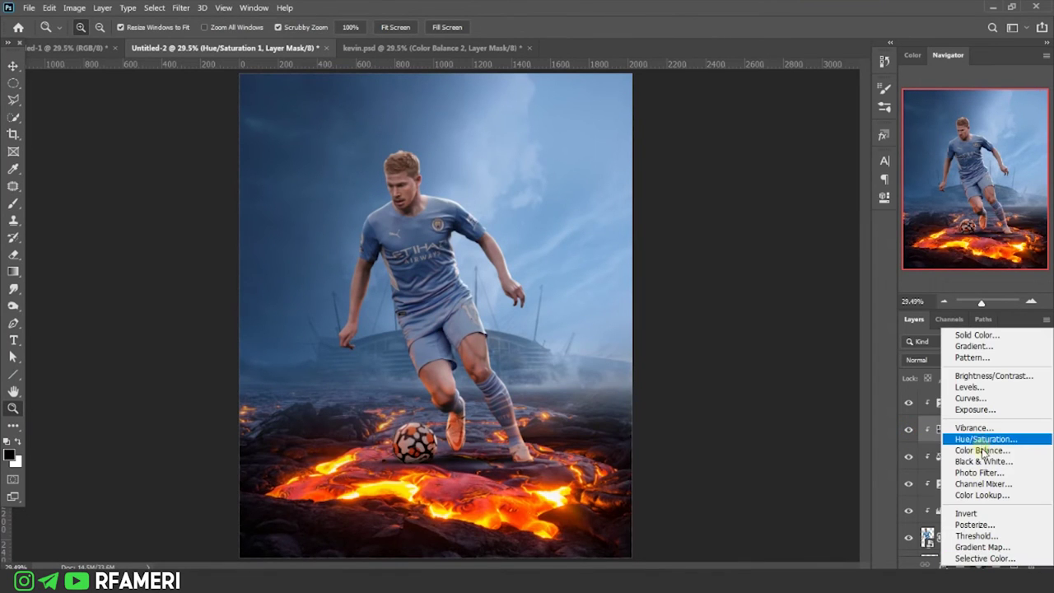
left_click(995, 451)
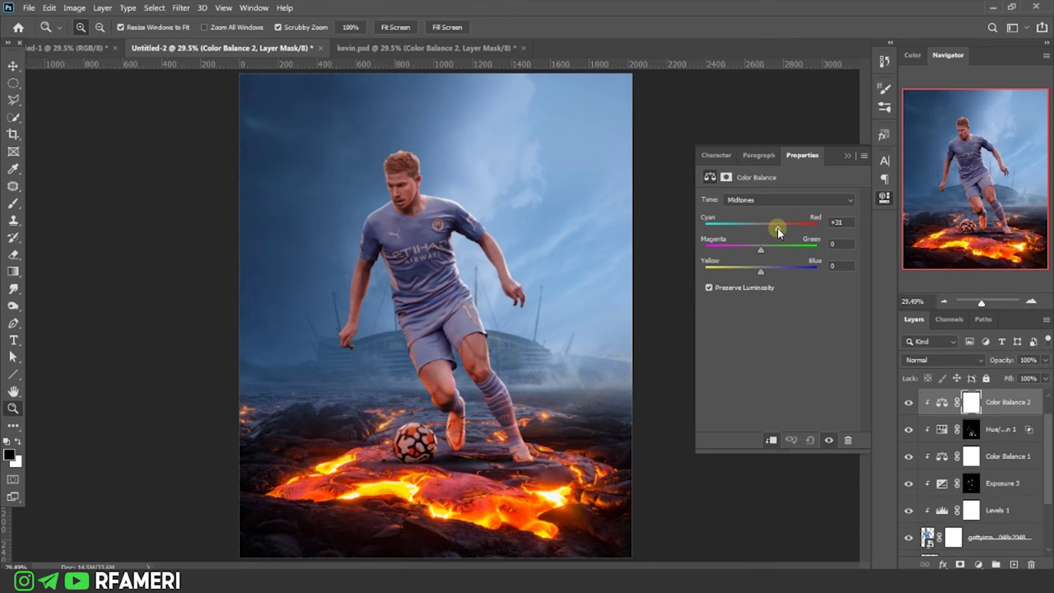
left_click_drag(779, 234, 777, 230)
left_click_drag(760, 271, 745, 271)
left_click(758, 201)
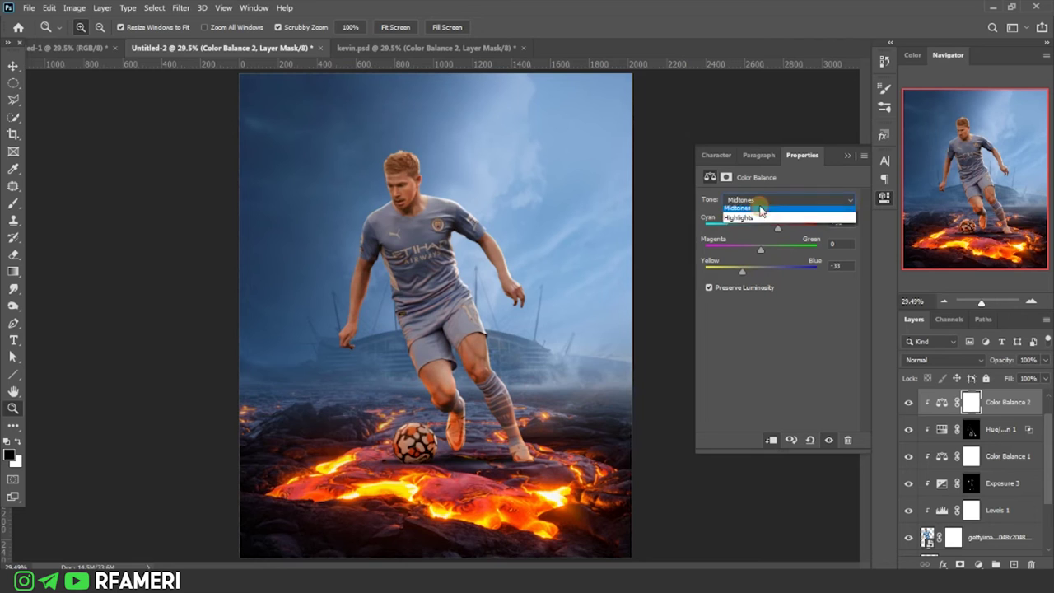
left_click(737, 226)
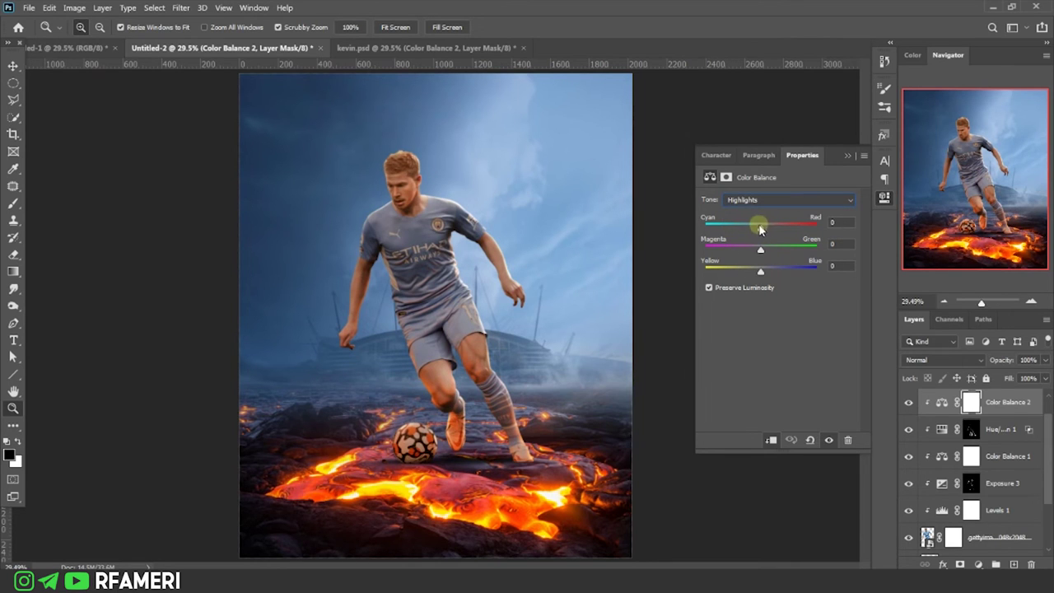
left_click_drag(787, 230, 796, 232)
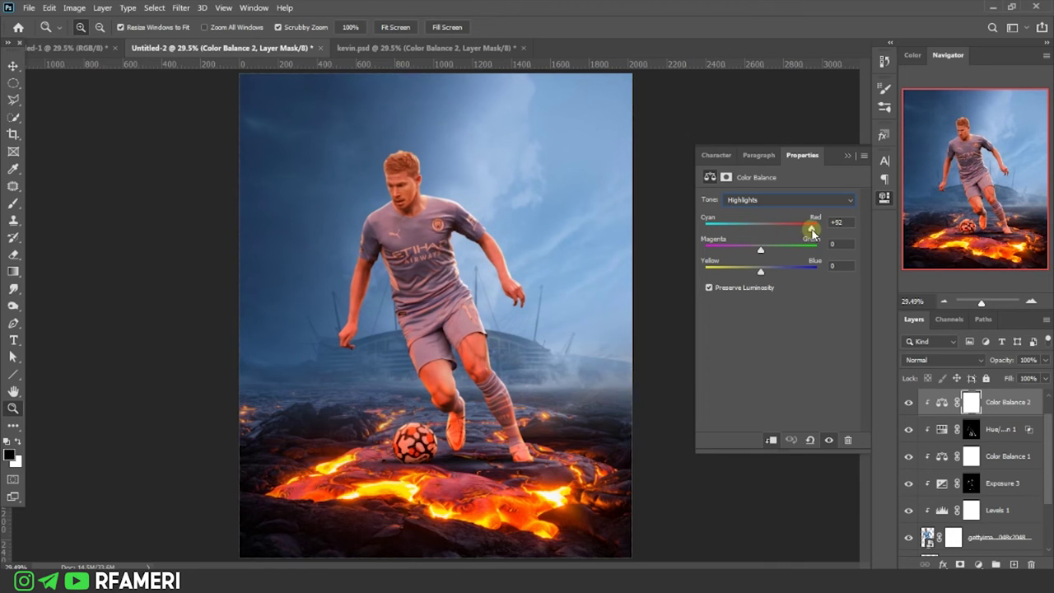
left_click_drag(737, 274, 725, 274)
left_click(849, 157)
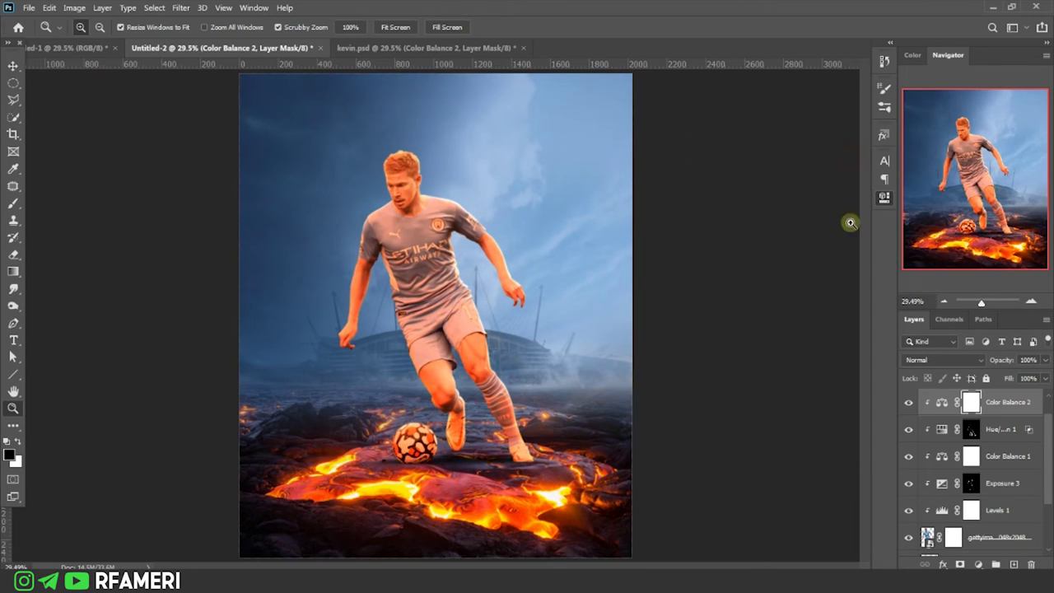
double_click(995, 399)
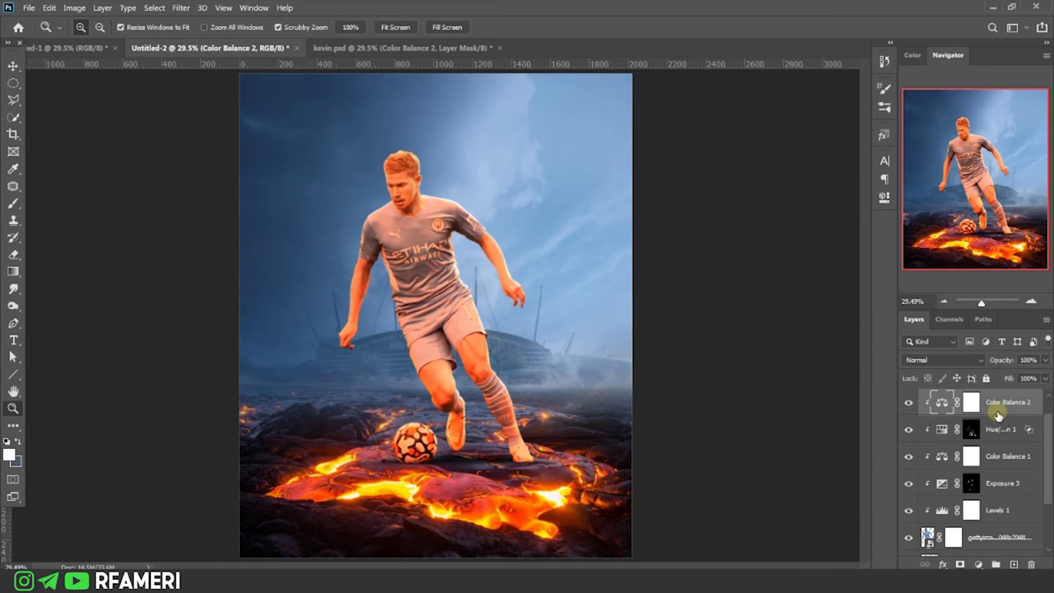
Step: Set Color Balance 2 Blend If on the underlying layer, split at 46/170
double_click(998, 416)
left_click_drag(690, 458, 779, 464)
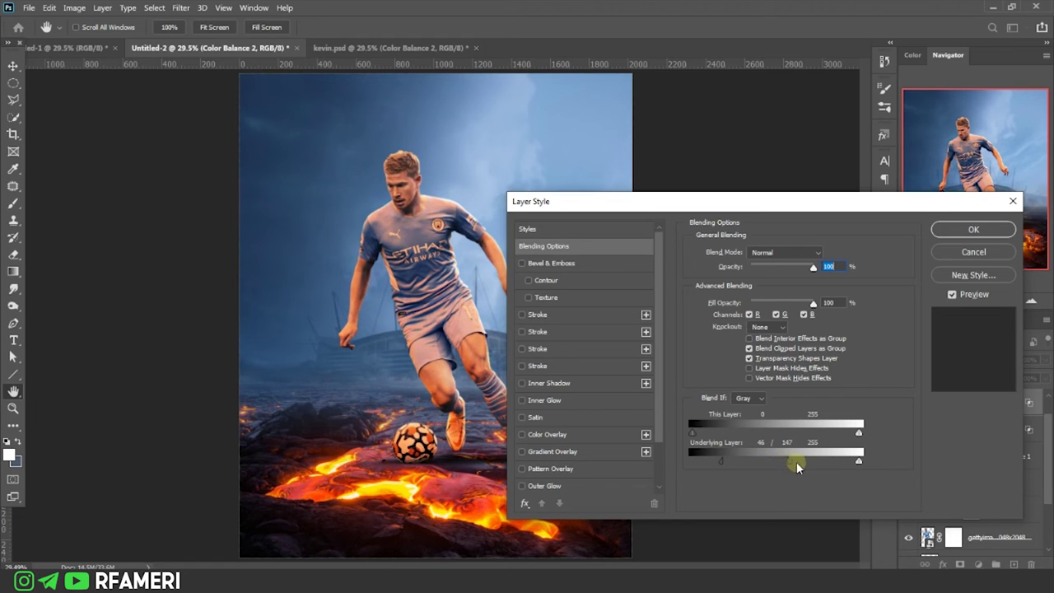
mouse_move(795, 467)
left_mouse_down()
mouse_move(753, 467)
mouse_move(815, 467)
left_mouse_up()
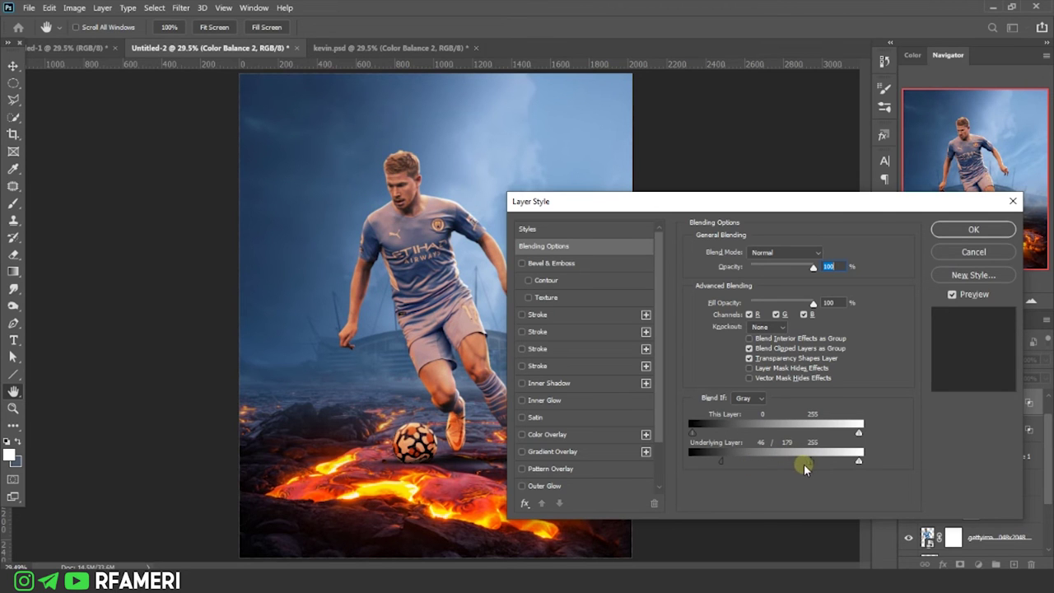
left_click(954, 232)
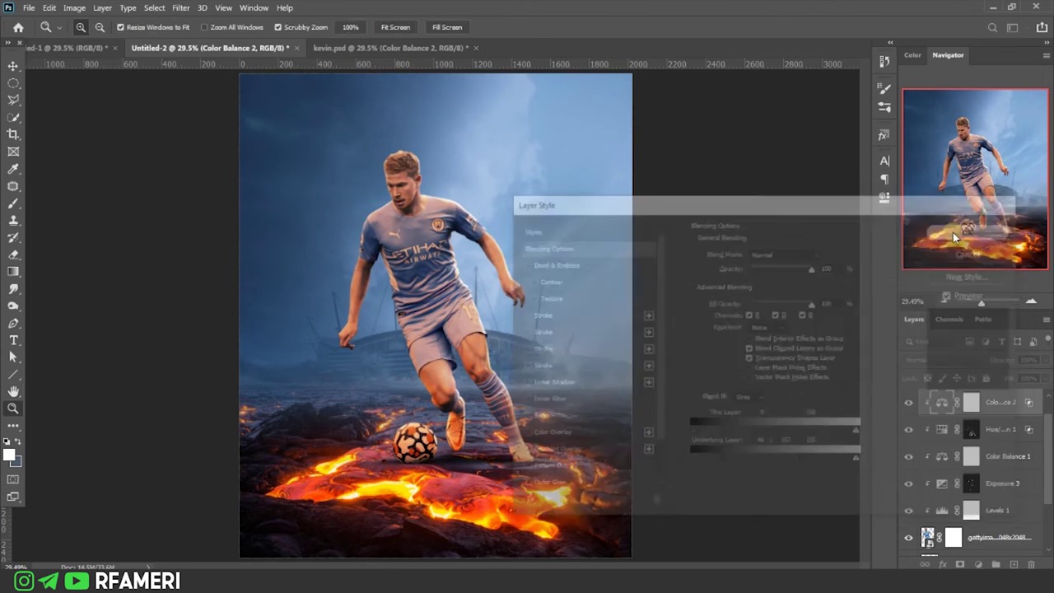
Step: Invert the Color Balance 2 mask and paint the warm tint back onto the legs
left_click(971, 403)
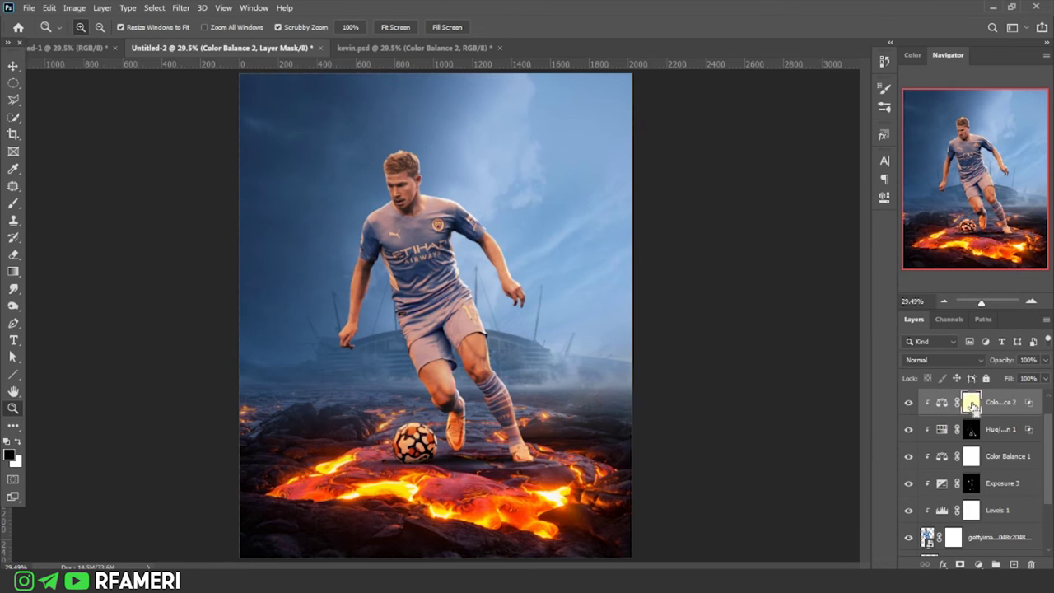
key("ctrl+i")
left_click(13, 205)
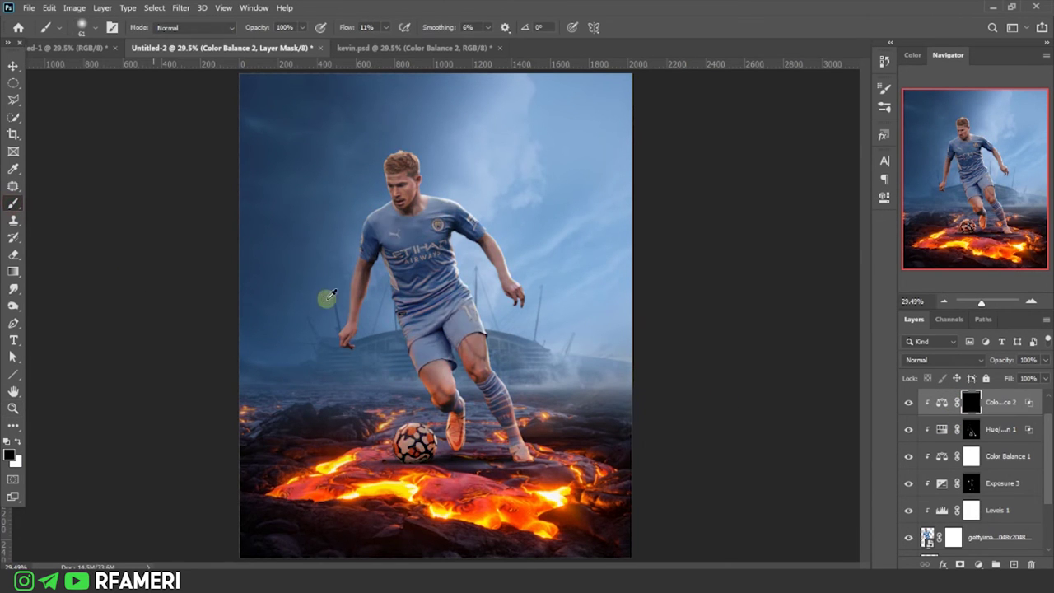
scroll(325, 299, "up", 3)
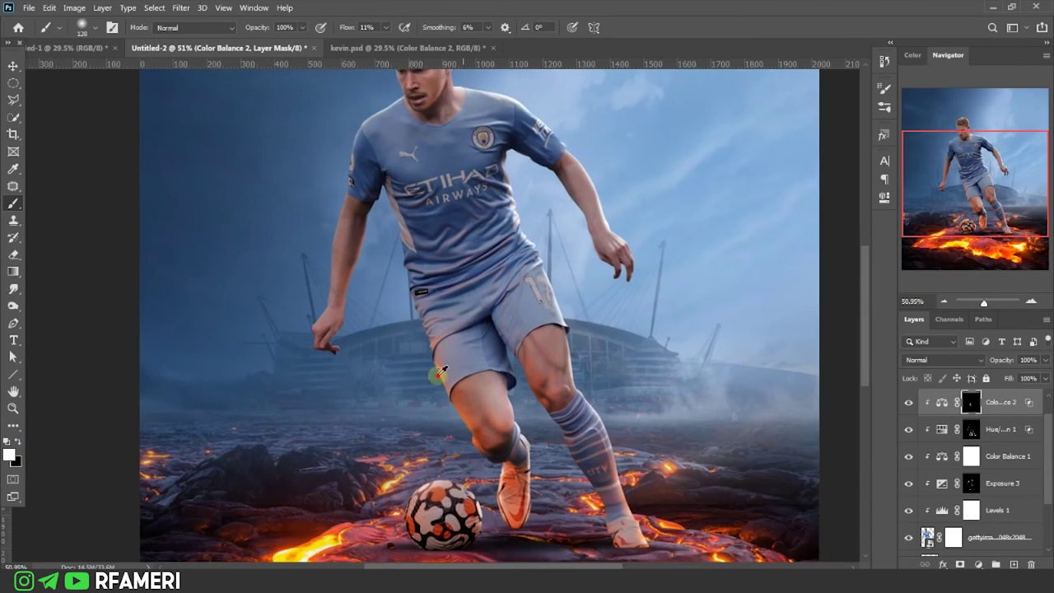
scroll(445, 363, "up", 3)
left_click_drag(716, 381, 482, 424)
scroll(480, 424, "up", 5)
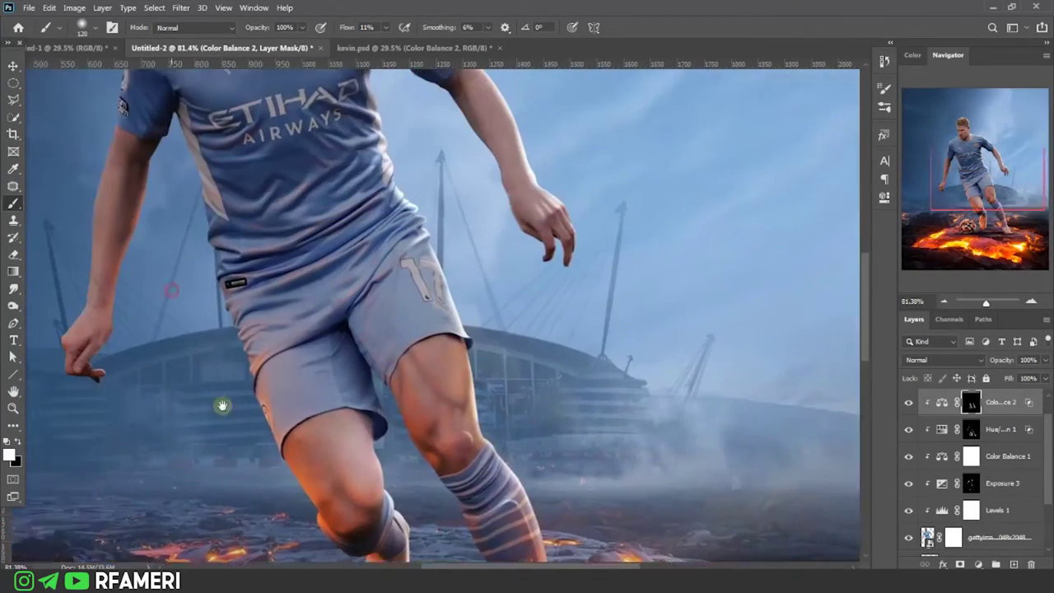
scroll(365, 403, "left", 2)
scroll(412, 400, "up", 2)
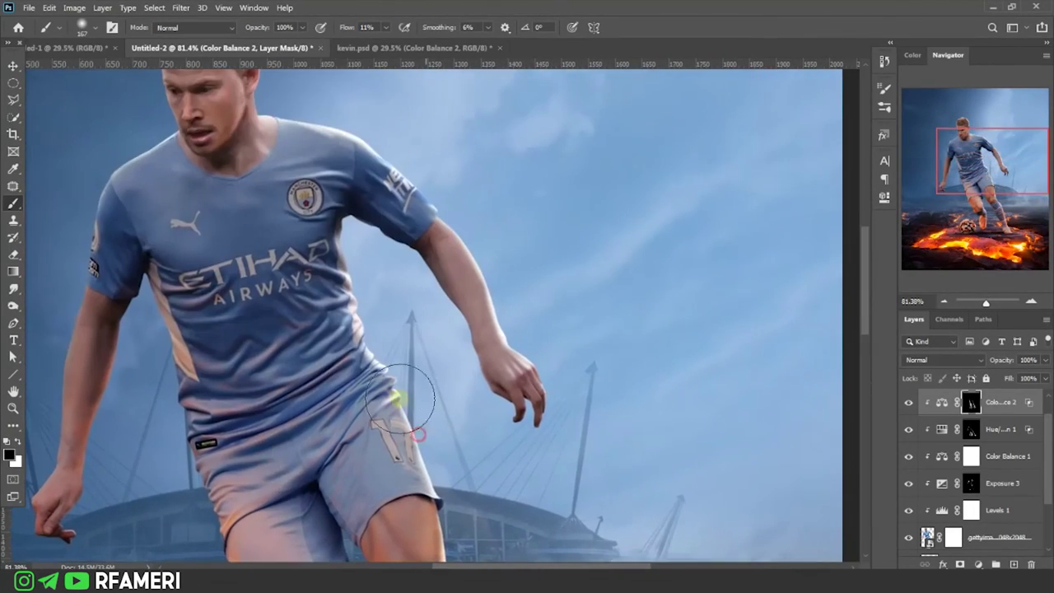
scroll(277, 353, "up", 2)
scroll(177, 489, "down", 3)
scroll(359, 439, "down", 5)
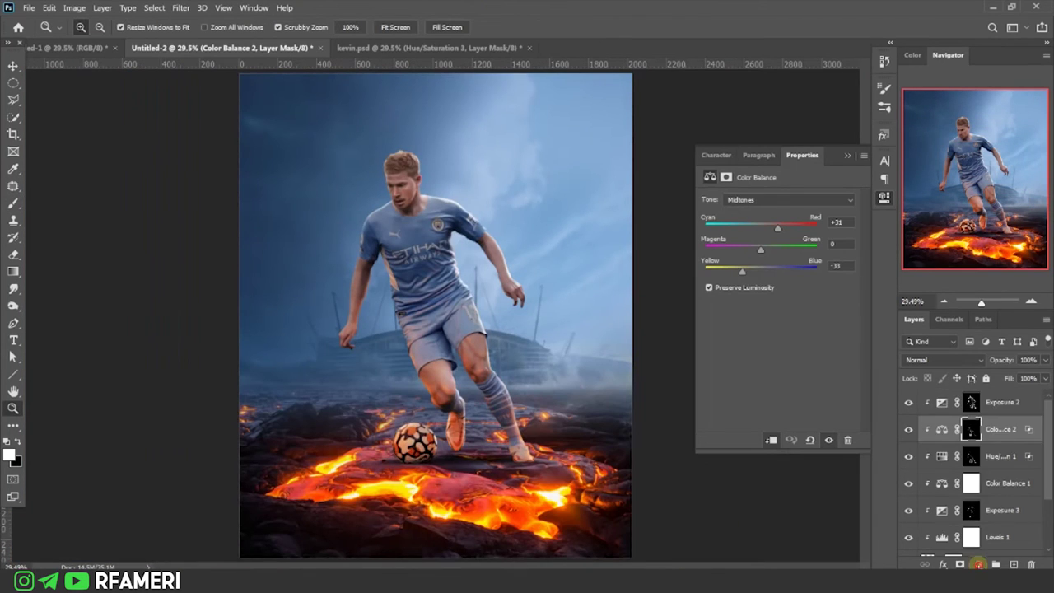
Step: Add a colorized Hue/Saturation layer set to hue 217, saturation 62, lightness +55
left_click(979, 564)
left_click(982, 439)
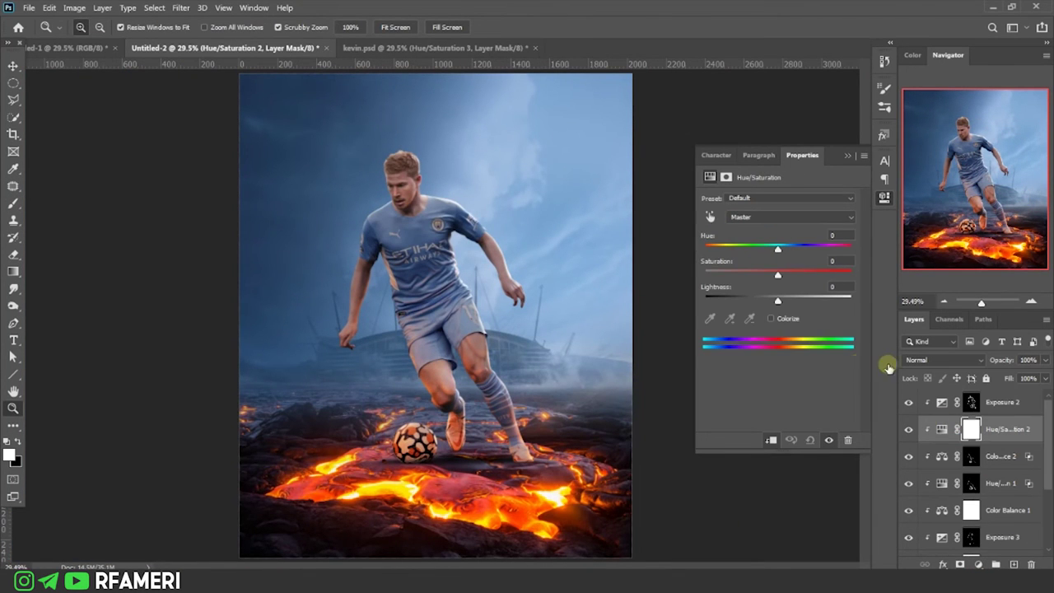
left_click(789, 321)
mouse_move(805, 252)
left_mouse_down()
mouse_move(798, 277)
mouse_move(817, 302)
left_mouse_up()
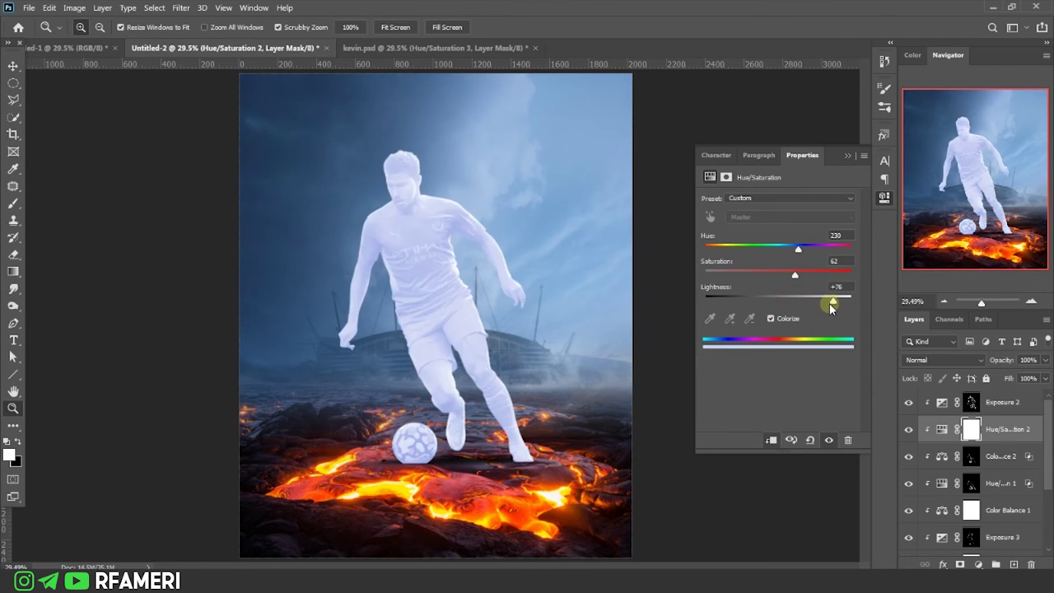
left_click_drag(796, 252, 793, 255)
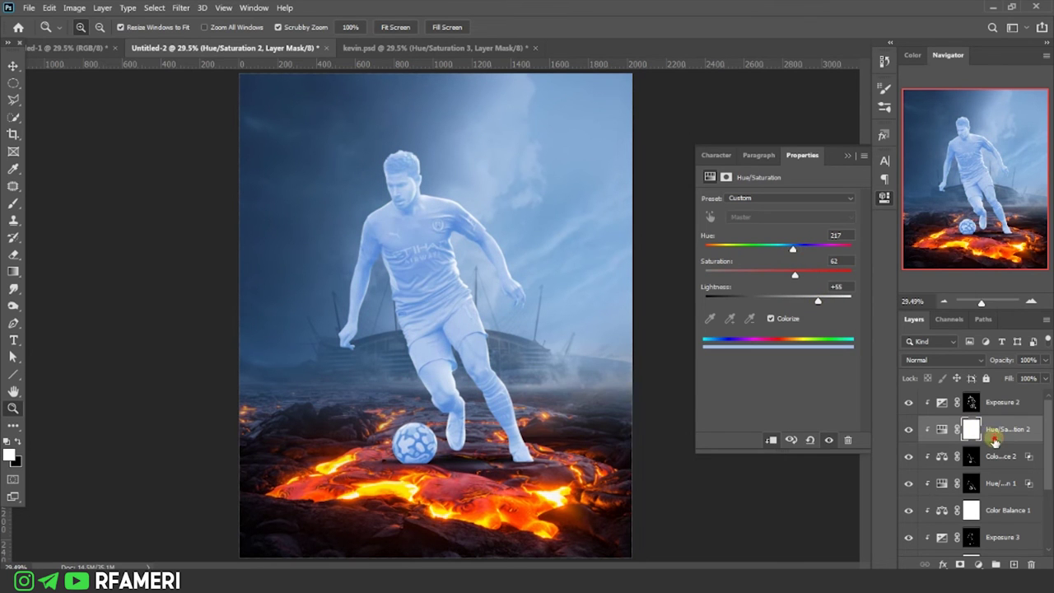
Step: Limit Hue/Saturation 2 to brighter underlying tones with a Blend If split
double_click(1046, 429)
mouse_move(734, 461)
left_mouse_down()
mouse_move(789, 459)
mouse_move(769, 463)
left_mouse_up()
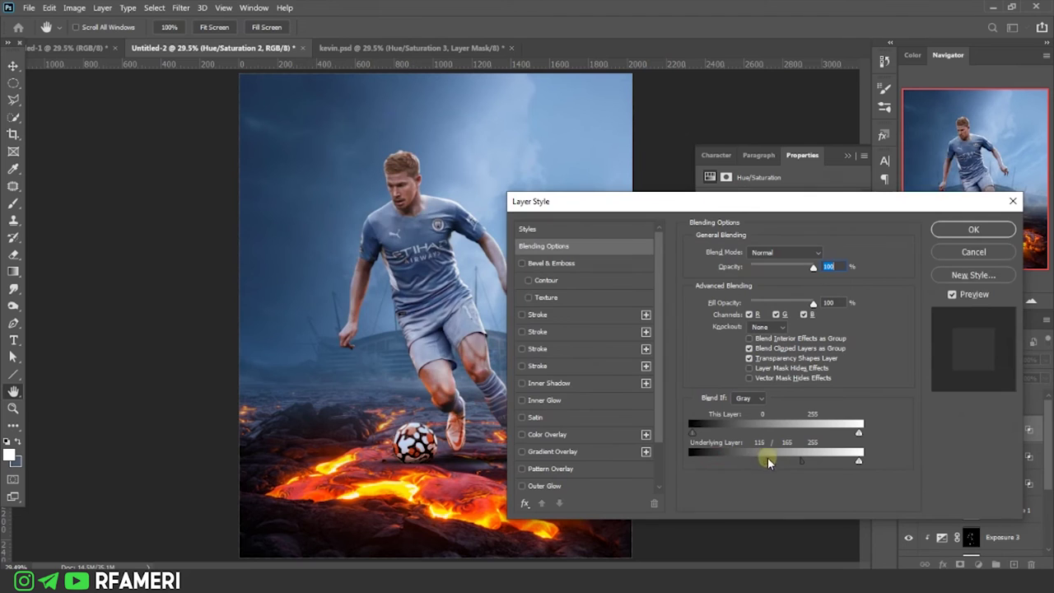
left_click(951, 230)
Step: Invert the Hue/Saturation 2 mask, paint blue light onto the player's legs and body, and fit the view
left_click(971, 429)
key("ctrl+i")
key("b")
scroll(455, 276, "up", 3)
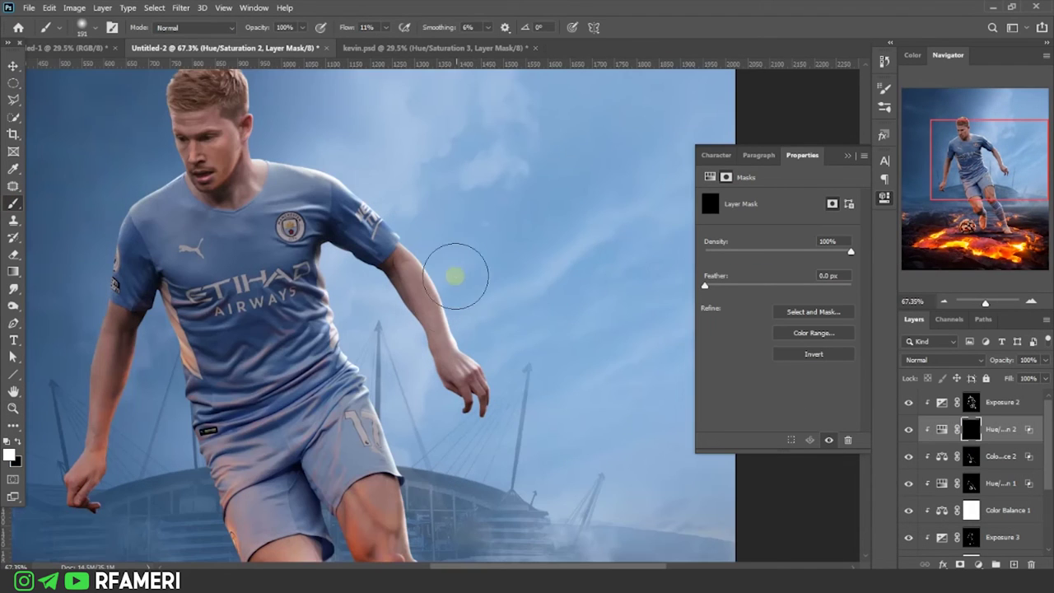
scroll(392, 201, "down", 3)
scroll(424, 172, "down", 3)
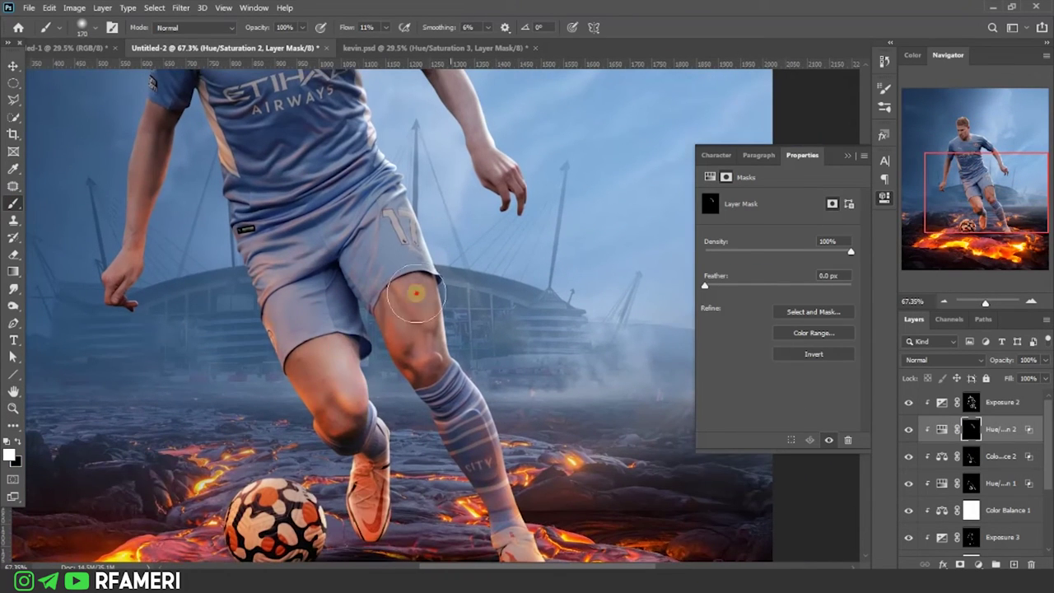
mouse_move(422, 308)
left_mouse_down()
mouse_move(393, 196)
mouse_move(475, 389)
left_mouse_up()
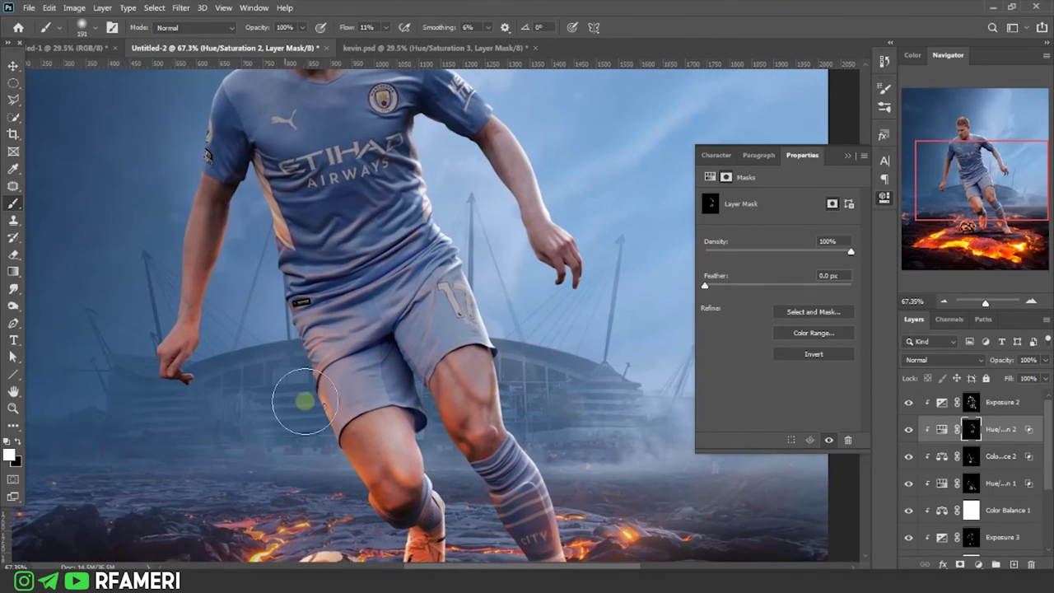
left_click_drag(471, 309, 426, 396)
key("ctrl+0")
Step: Add an orange Solid Color fill above Exposure 2, clipped to the player in Normal blend mode
key("v")
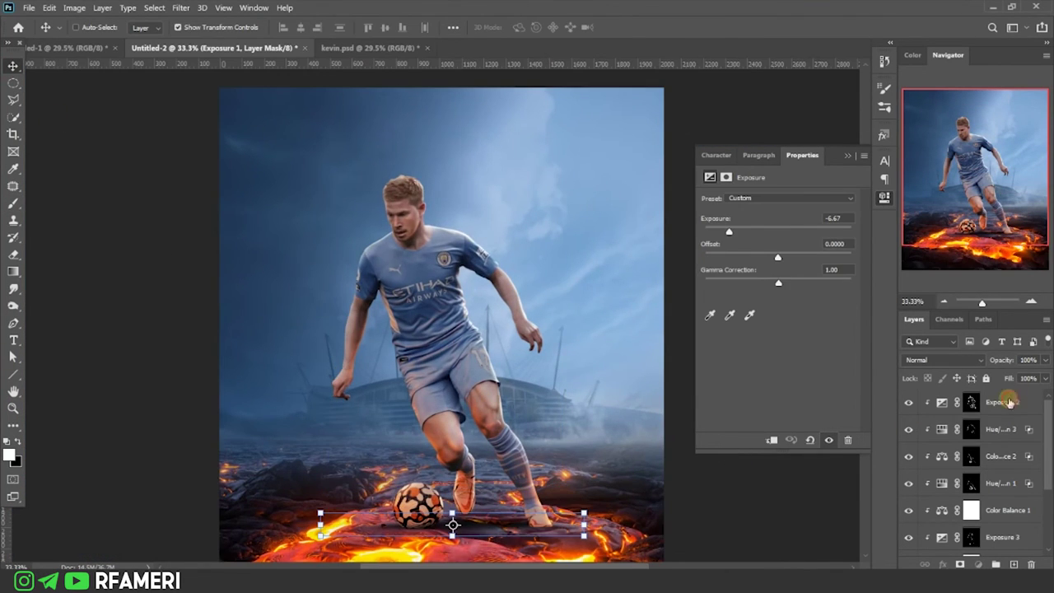
left_click(1009, 402)
left_click(978, 565)
left_click(965, 333)
left_click_drag(818, 395, 818, 389)
left_click(767, 294)
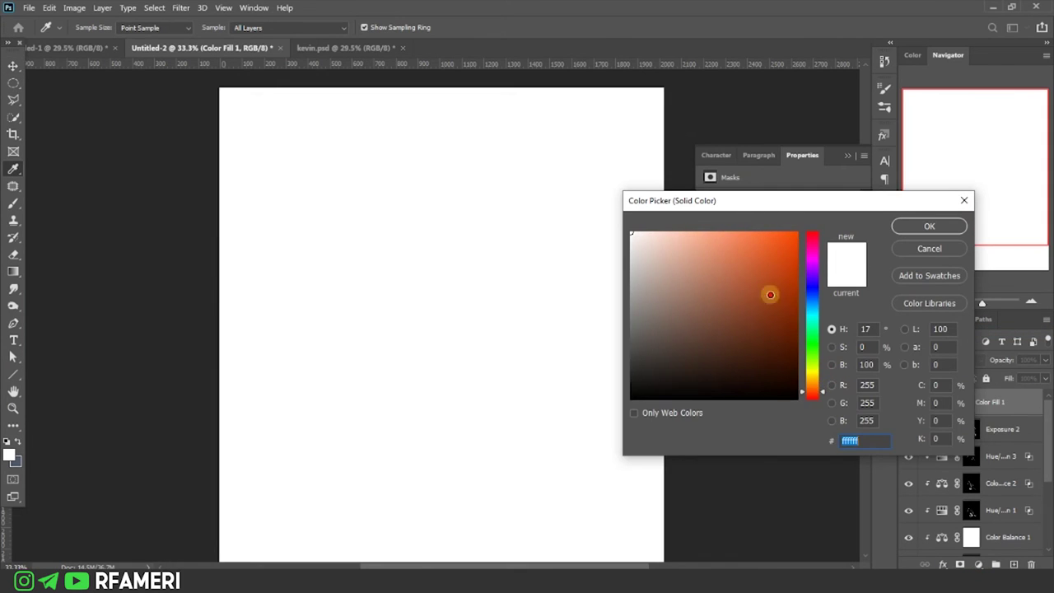
left_click(929, 225)
left_click(944, 360)
left_click(986, 414, "alt")
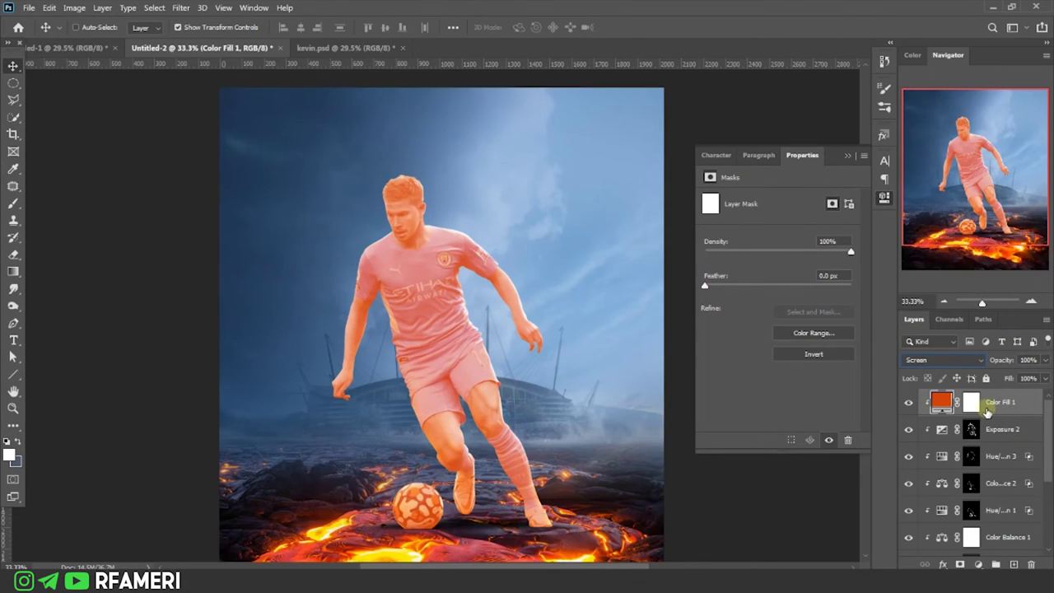
left_click(943, 360)
left_click(919, 251)
Step: Change the fill to a lighter orange, invert its mask and softly paint the glow back in
double_click(939, 401)
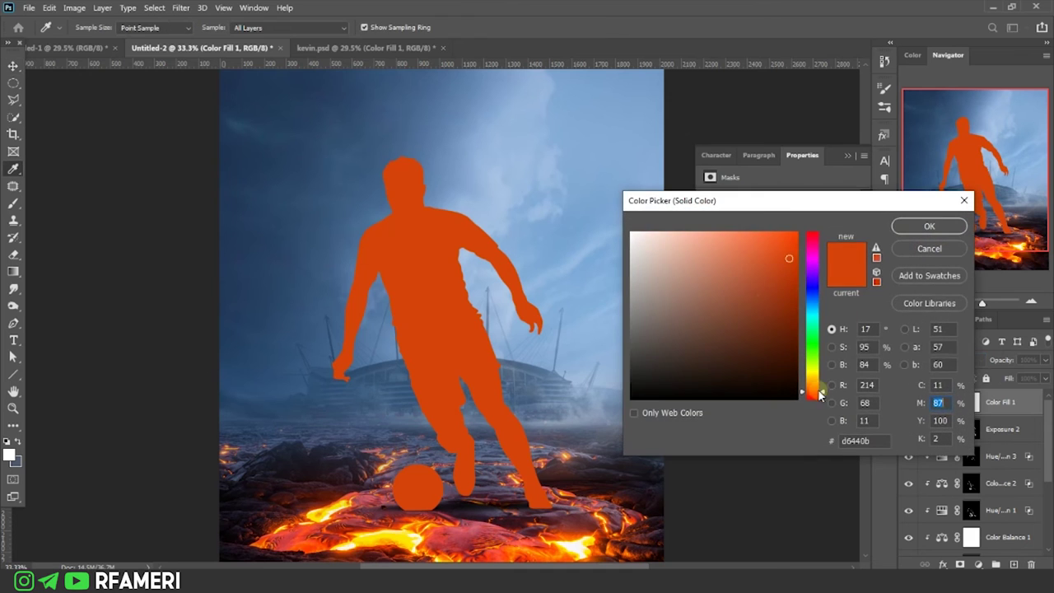
left_click(744, 228)
left_click(931, 225)
left_click(971, 402)
key("ctrl+i")
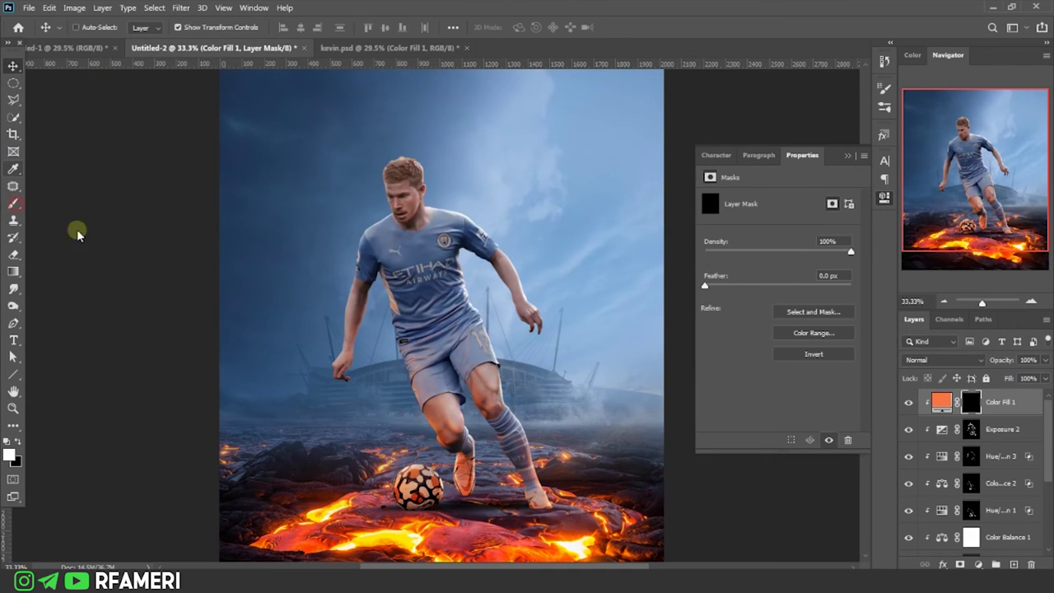
key("b")
left_click_drag(591, 292, 548, 227)
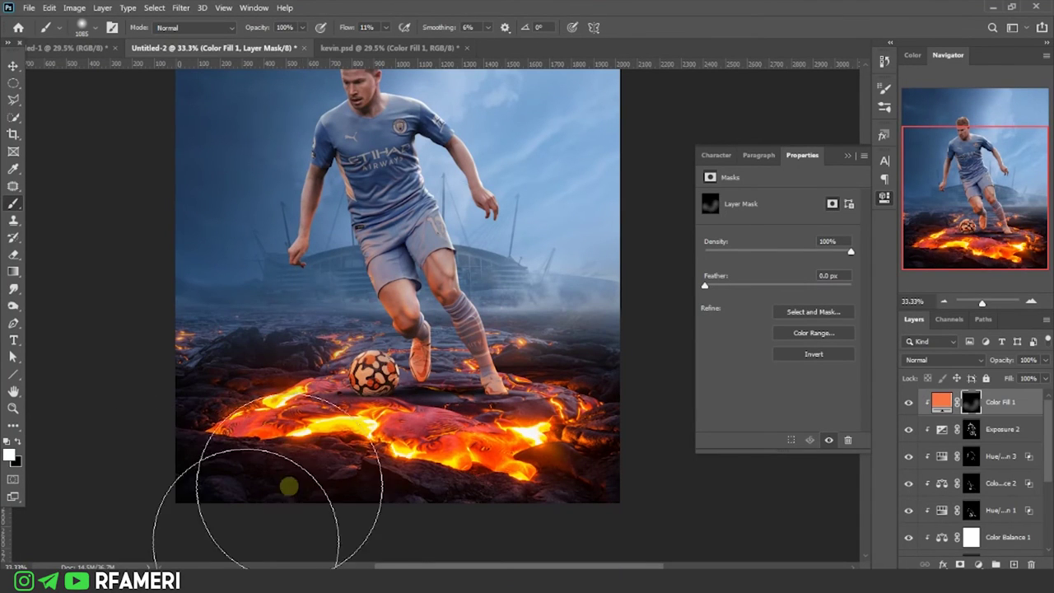
Step: Shrink the brush, fit the whole image on screen and close the fill settings
left_click_drag(435, 247, 419, 287)
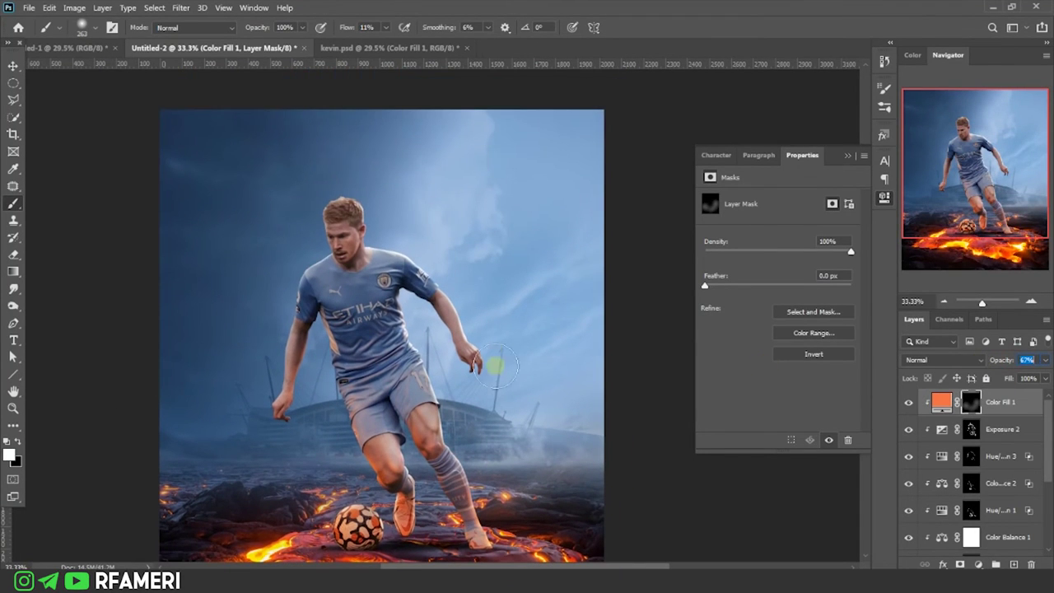
key("ctrl+0")
left_click(847, 156)
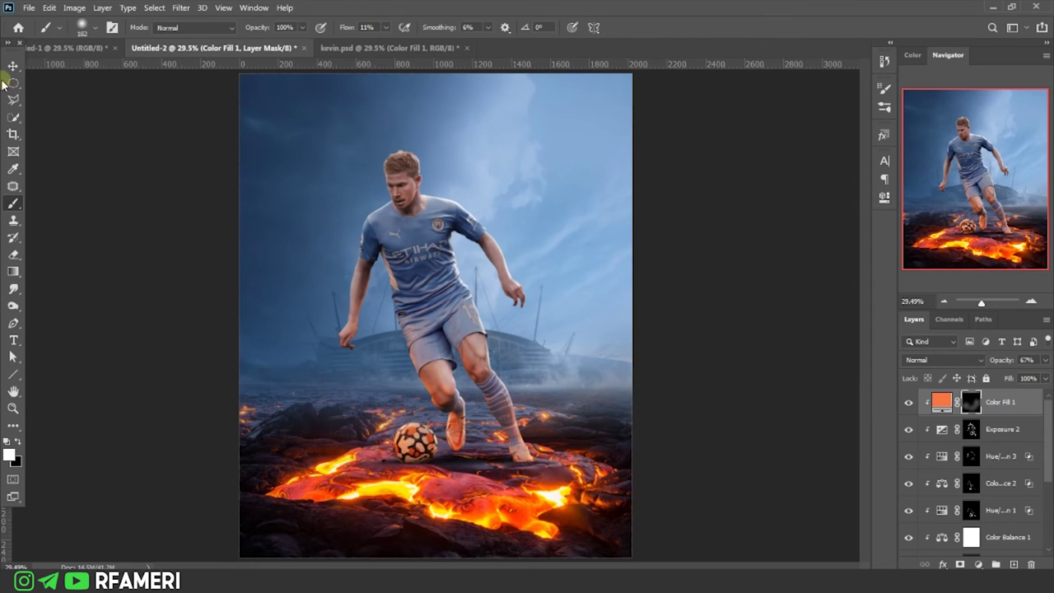
left_click(12, 66)
Step: Add a dark red Solid Color fill in Linear Dodge (Add) mode, then darken the red further
left_click(978, 564)
left_click(931, 331)
left_click(794, 351)
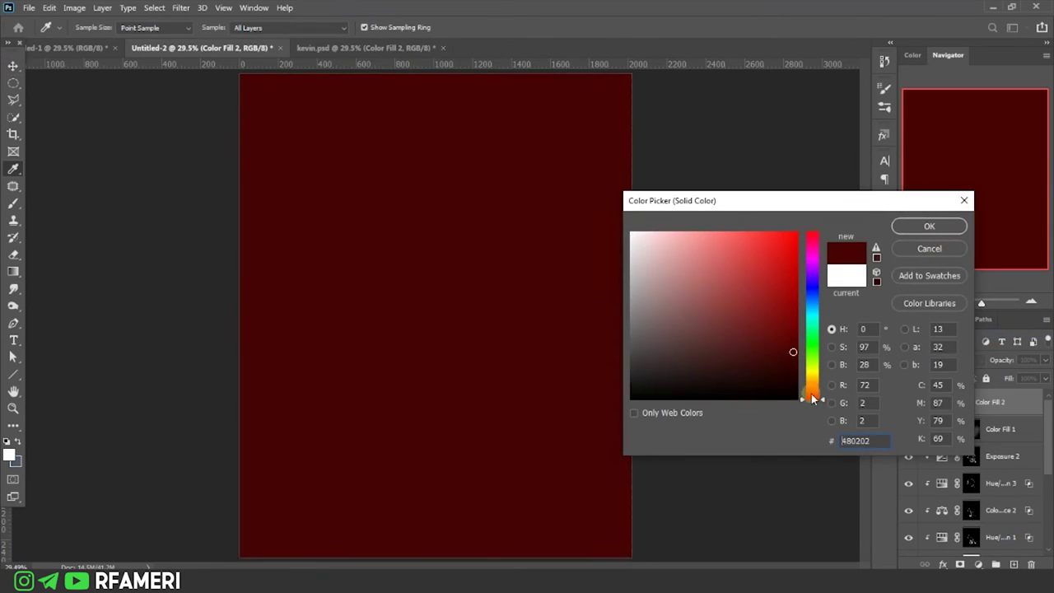
left_click(929, 225)
left_click(936, 359)
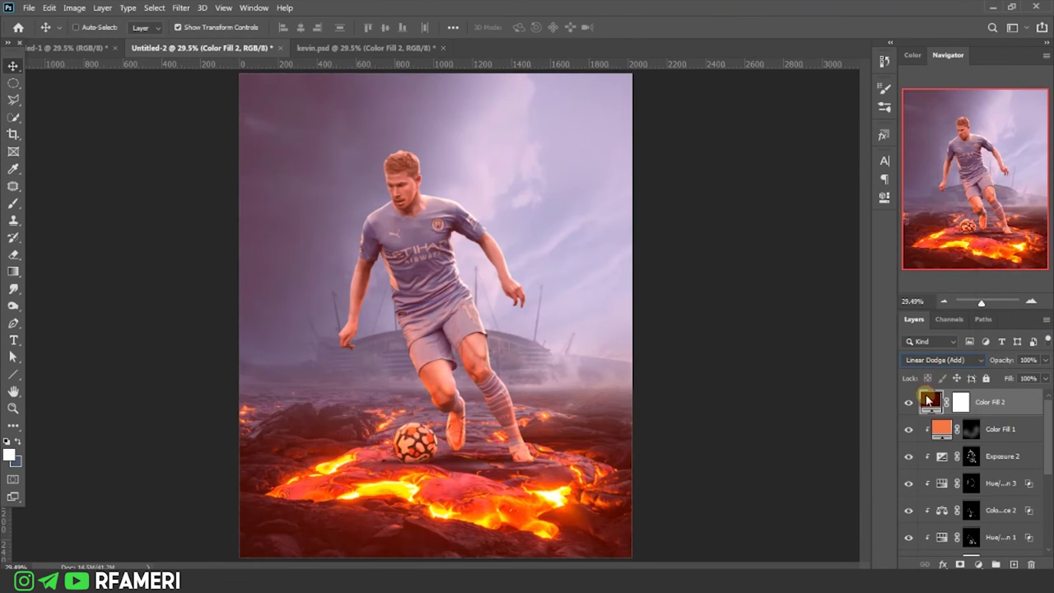
double_click(929, 401)
left_click_drag(787, 350, 775, 372)
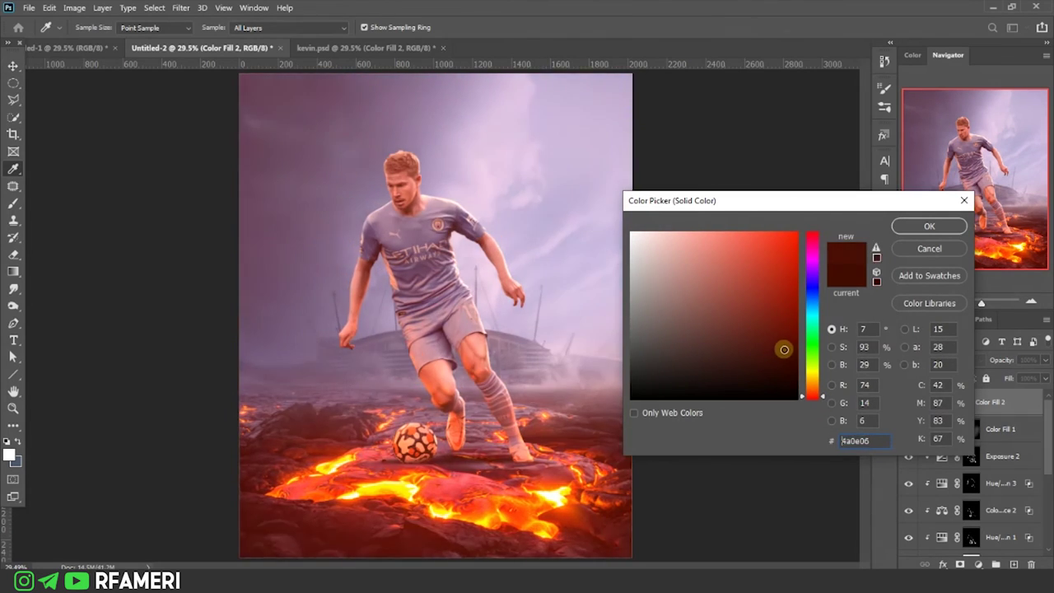
left_click(920, 234)
Step: Invert the red fill's mask, set up a black brush, and toggle the glow to compare
key("ctrl+i")
key("b")
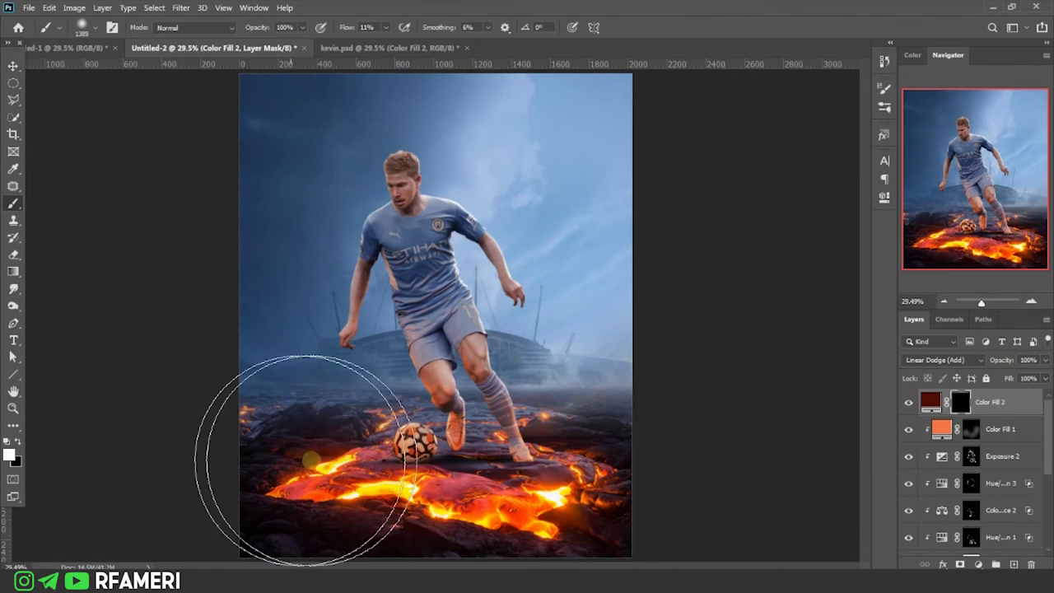
key("x")
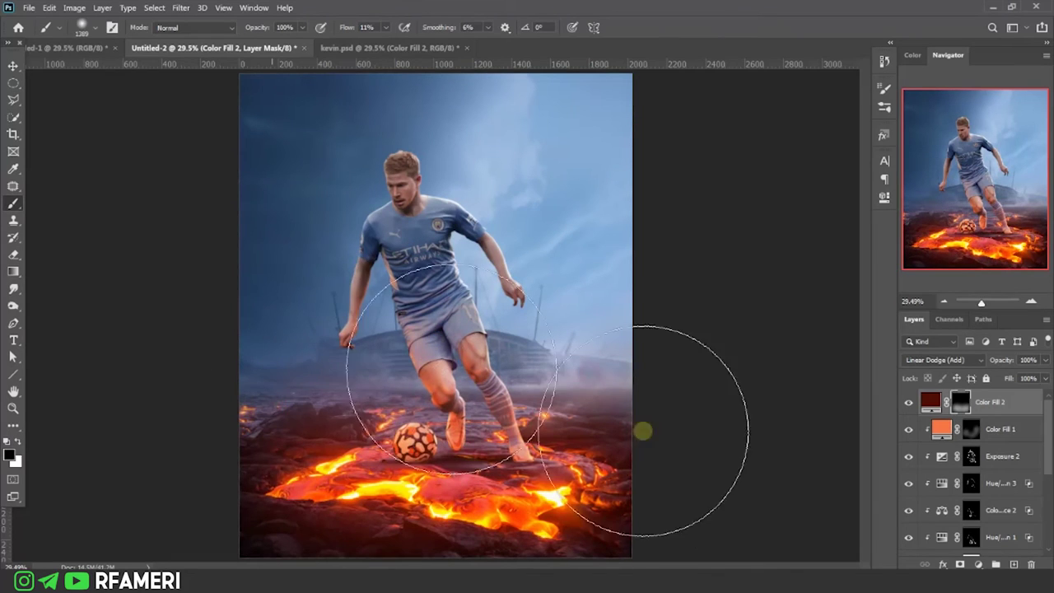
left_click(908, 402)
left_click(909, 402)
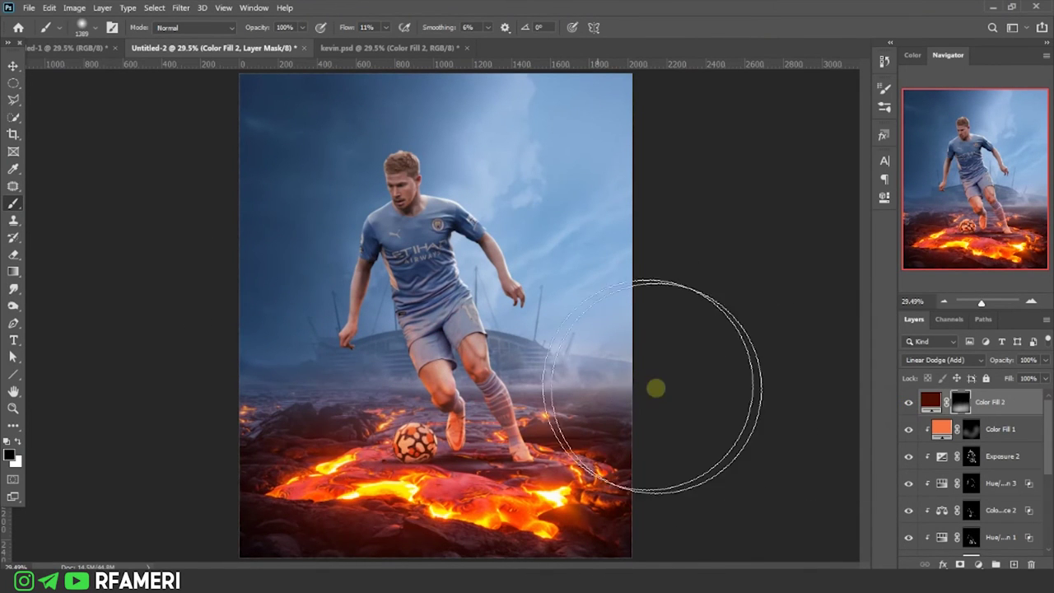
Step: Bring the fire sparks image into the composition in Screen mode, shifted slightly left
key("v")
left_click_drag(548, 357, 428, 418)
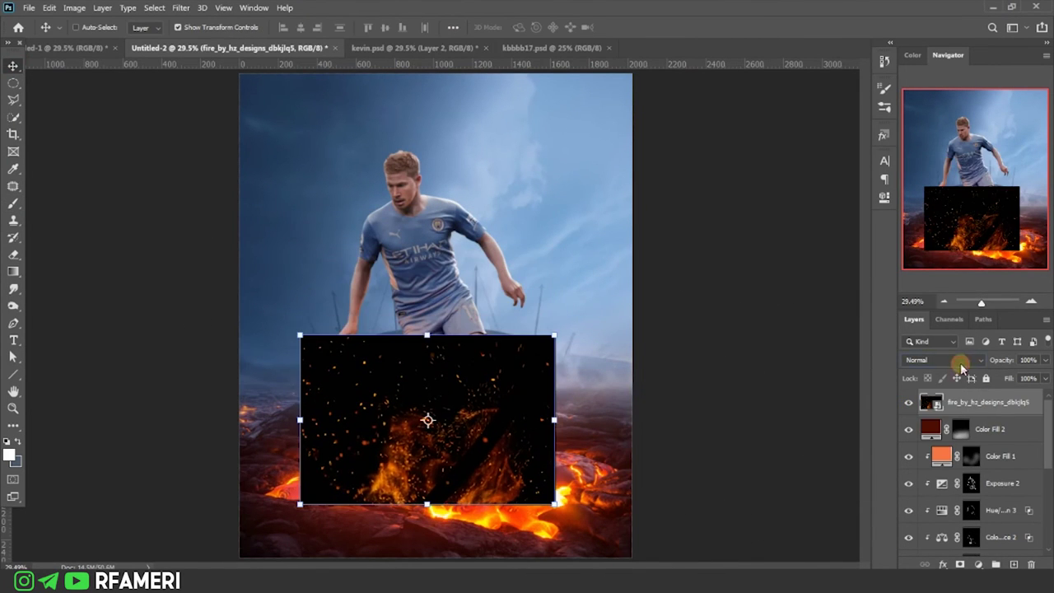
key("alt+shift+s")
left_click_drag(426, 501, 366, 501)
Step: Warp the fire sparks so their edges and corners follow the lava, and commit
key("ctrl+t")
left_click_drag(249, 400, 239, 332)
left_click_drag(244, 487, 304, 503)
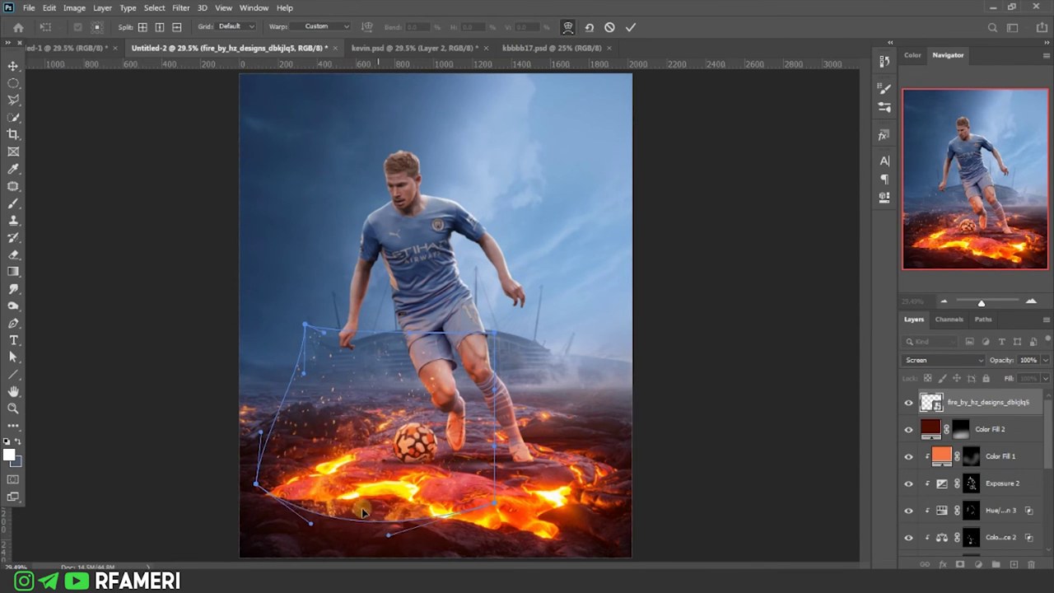
left_click_drag(305, 326, 251, 316)
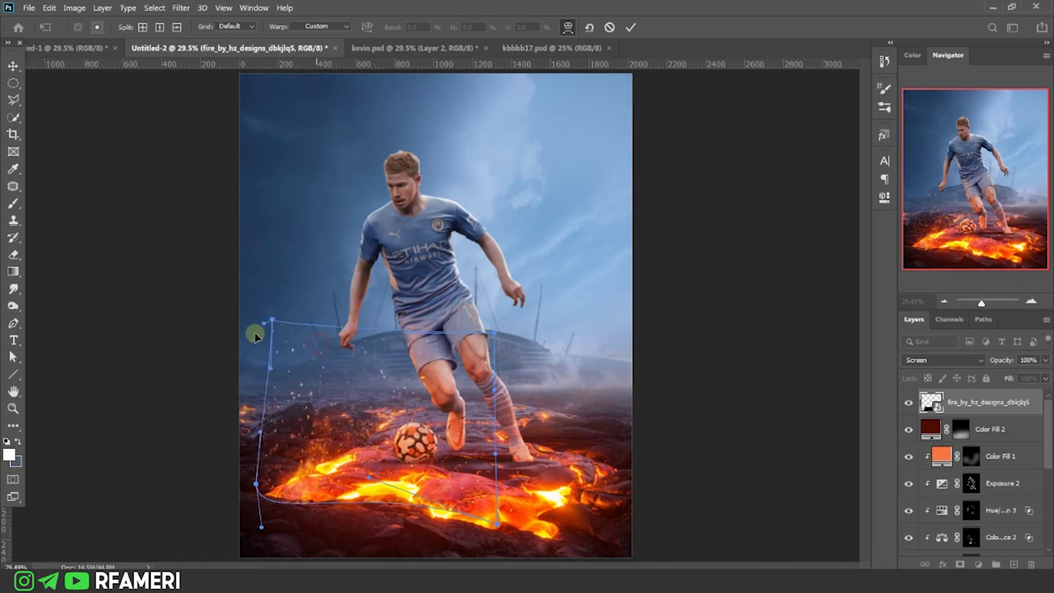
left_click_drag(490, 521, 391, 490)
key("Return")
Step: Duplicate the fire, flip it horizontally, move and rotate it to the lava's right, and add a mask
key("ctrl+j")
key("ctrl+t")
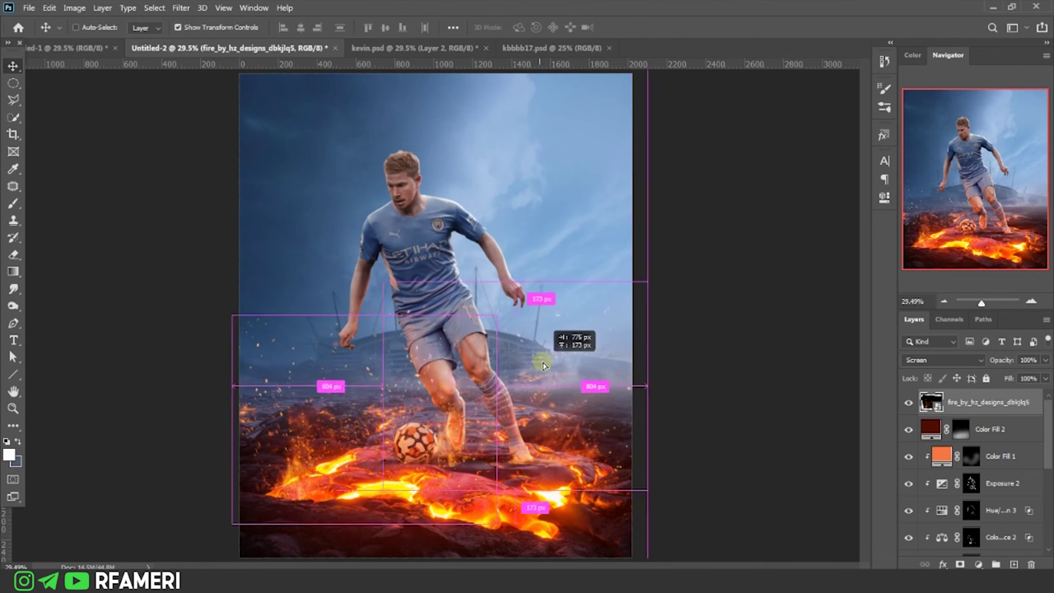
right_click(550, 343)
left_click(613, 549)
mouse_move(676, 373)
left_mouse_down()
mouse_move(718, 411)
mouse_move(713, 369)
left_mouse_up()
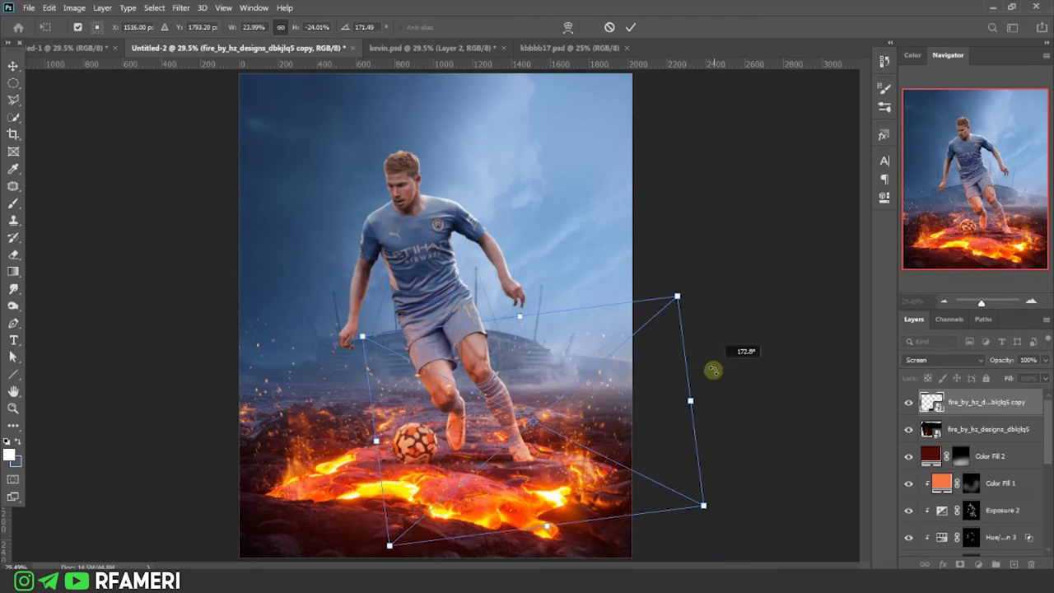
right_click(713, 370)
left_click(763, 473)
mouse_move(577, 519)
left_mouse_down()
mouse_move(544, 530)
mouse_move(550, 515)
left_mouse_up()
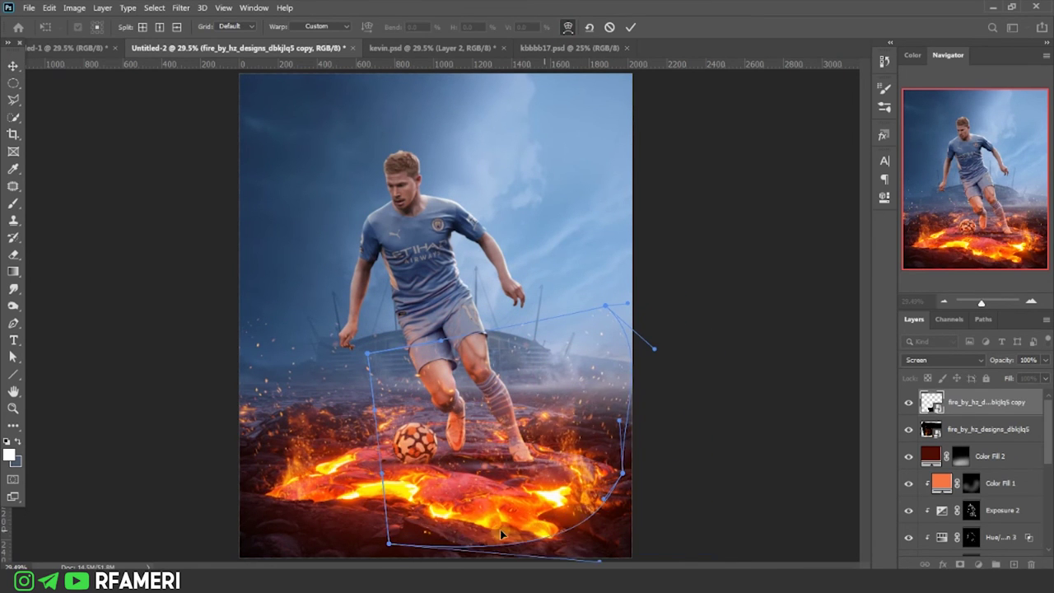
key("ctrl+z")
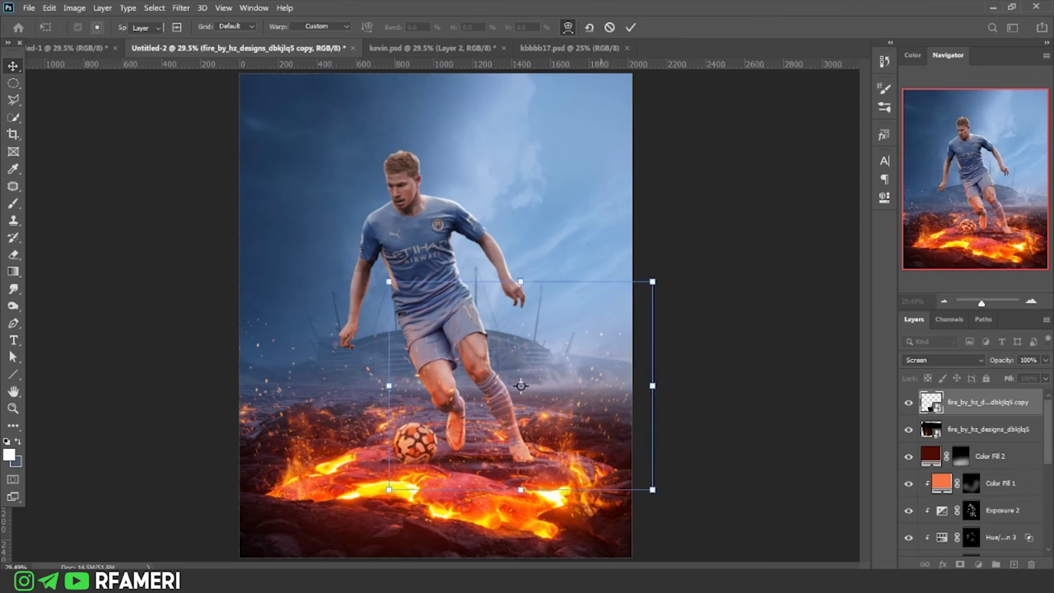
key("Return")
left_click(961, 565)
Step: Set black as paint colour, rasterize the original fire layer and apply its layer mask
key("b")
key("x")
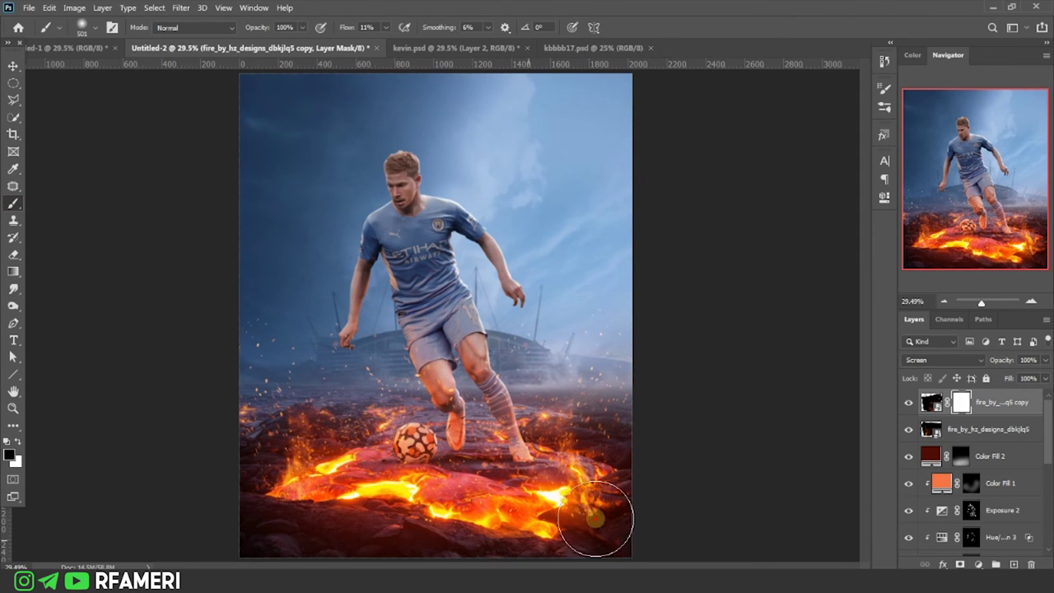
left_click(988, 430)
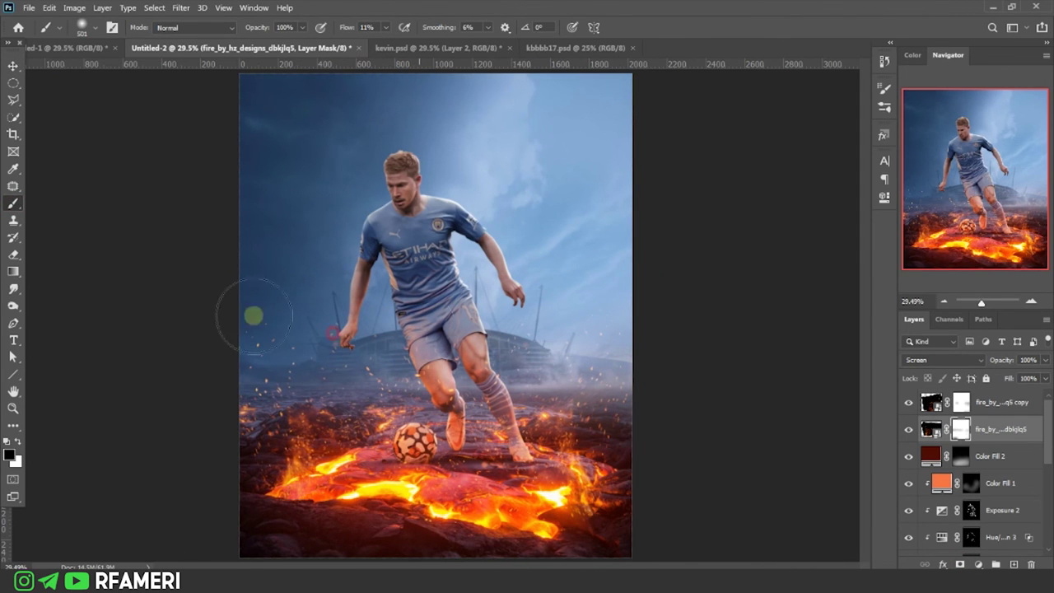
right_click(989, 403)
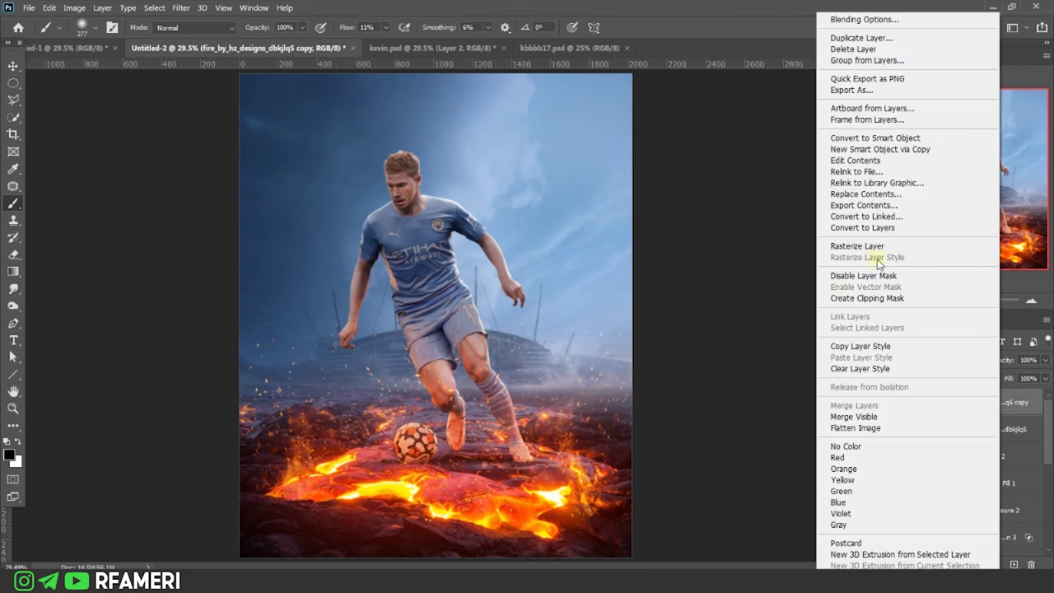
right_click(989, 429)
left_click(897, 248)
right_click(958, 402)
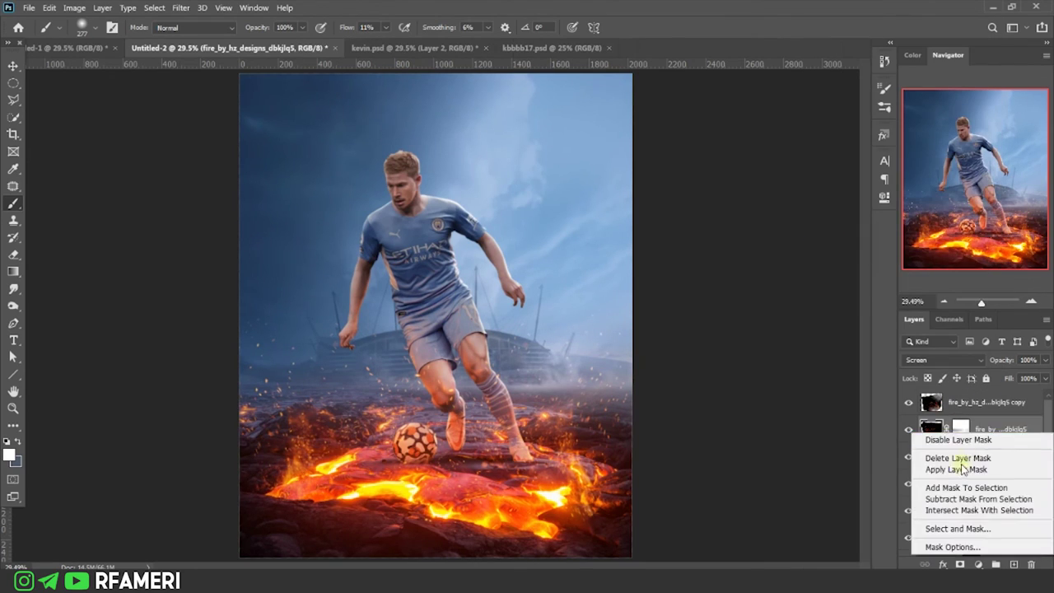
left_click(972, 468)
Step: Zoom into the lava and erase stray flames on the fire copy and original fire layers
key("z")
left_click_drag(673, 503, 741, 503)
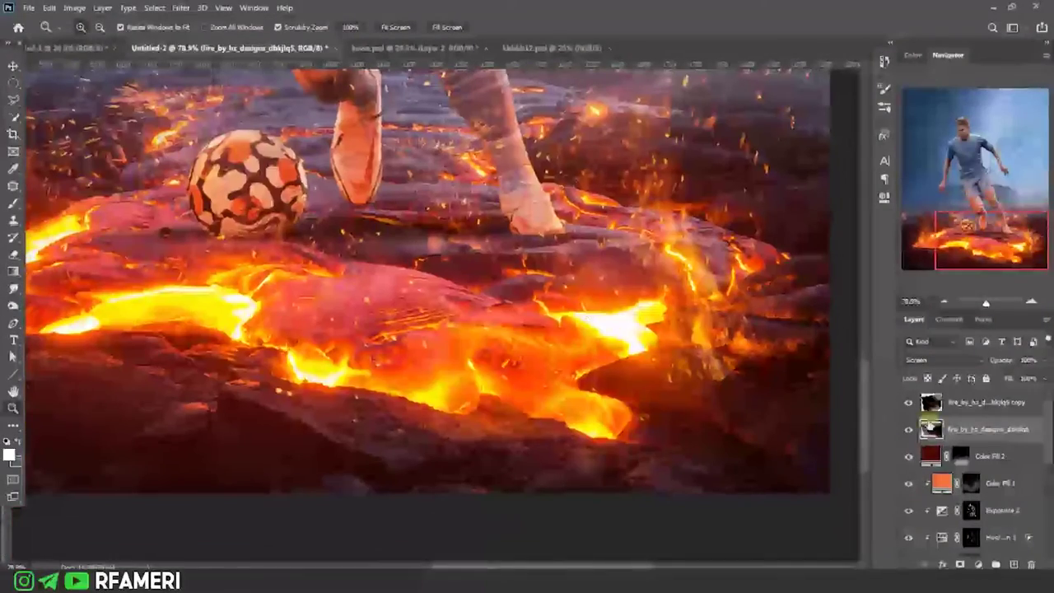
key("e")
key("alt+bracketright")
left_click_drag(461, 472, 581, 442)
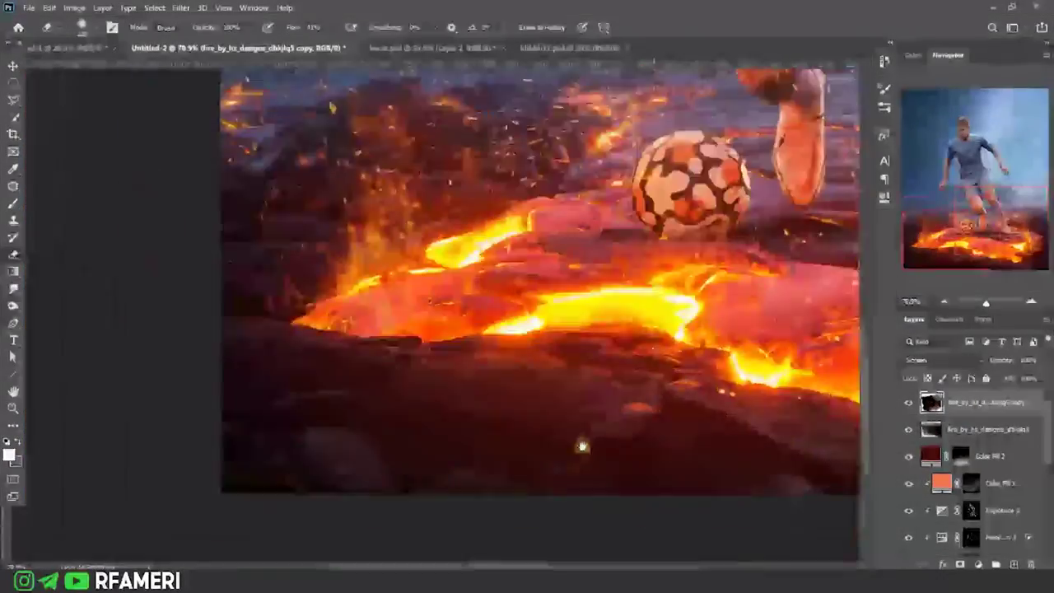
key("ctrl+0")
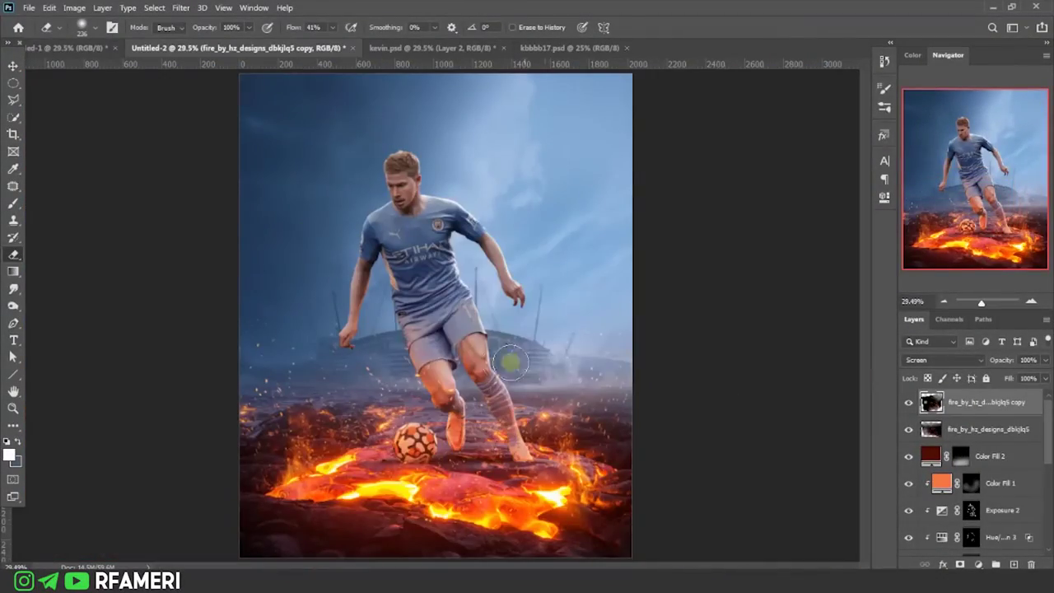
key("alt+bracketleft")
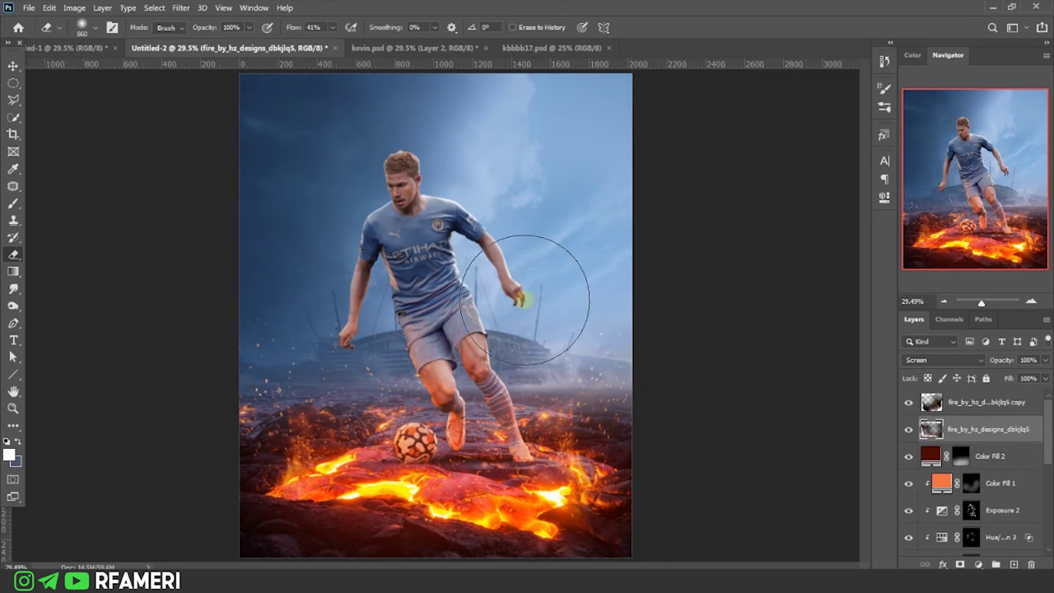
key("z")
left_click(968, 403)
Step: Add a Hue/Saturation adjustment with saturation raised to +11
left_click(978, 565)
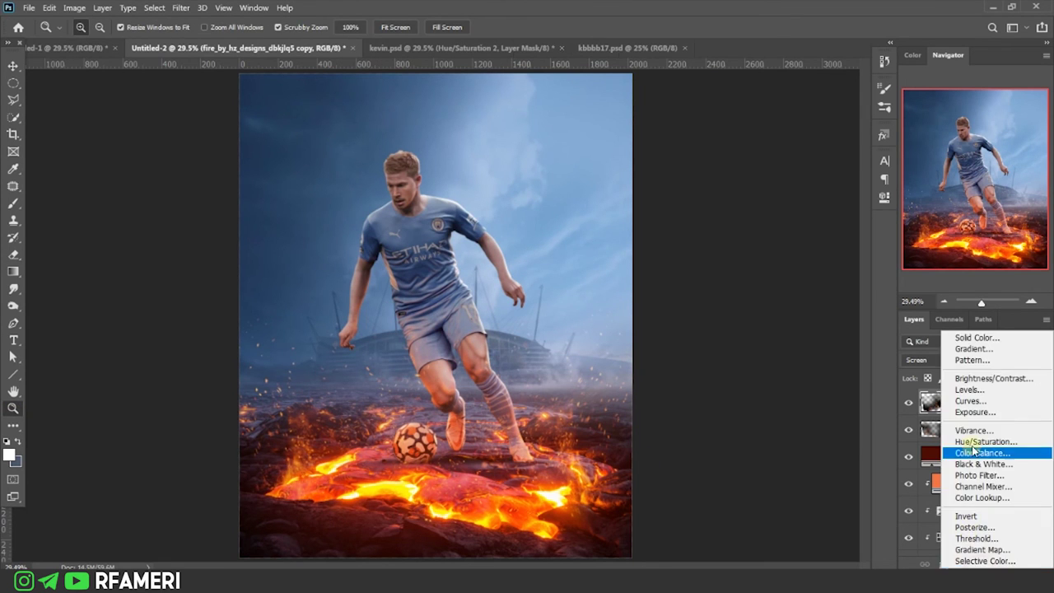
left_click(964, 440)
left_click_drag(778, 274, 791, 280)
Step: Add a Color Balance adjustment shifting the midtones from red toward cyan
left_click(979, 565)
left_click(968, 449)
left_click_drag(767, 229, 756, 258)
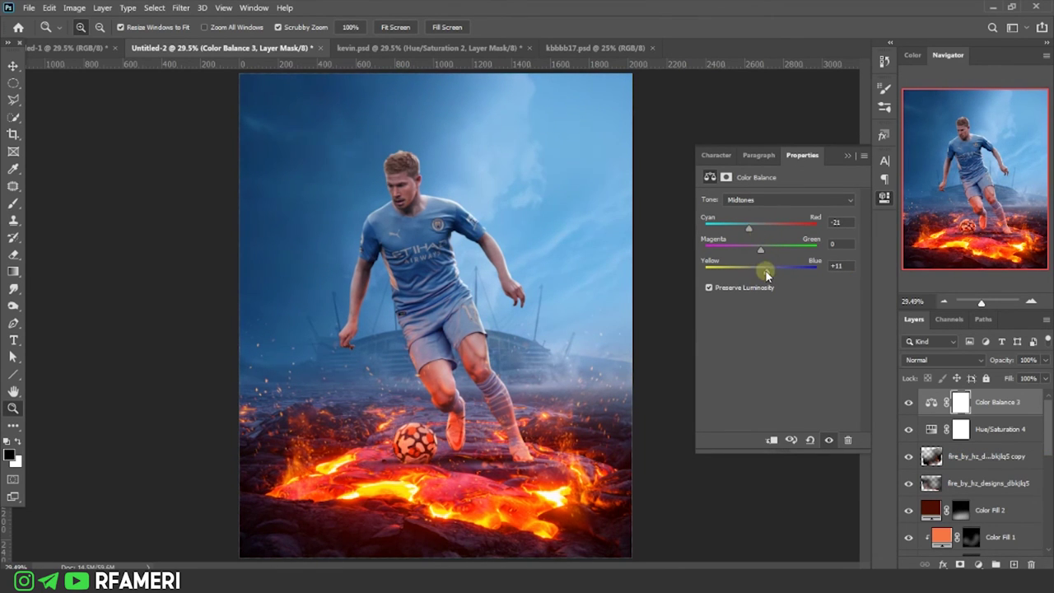
left_click(884, 198)
Step: Add a reddish Solid Color fill layer set to Screen blend mode
left_click(978, 565)
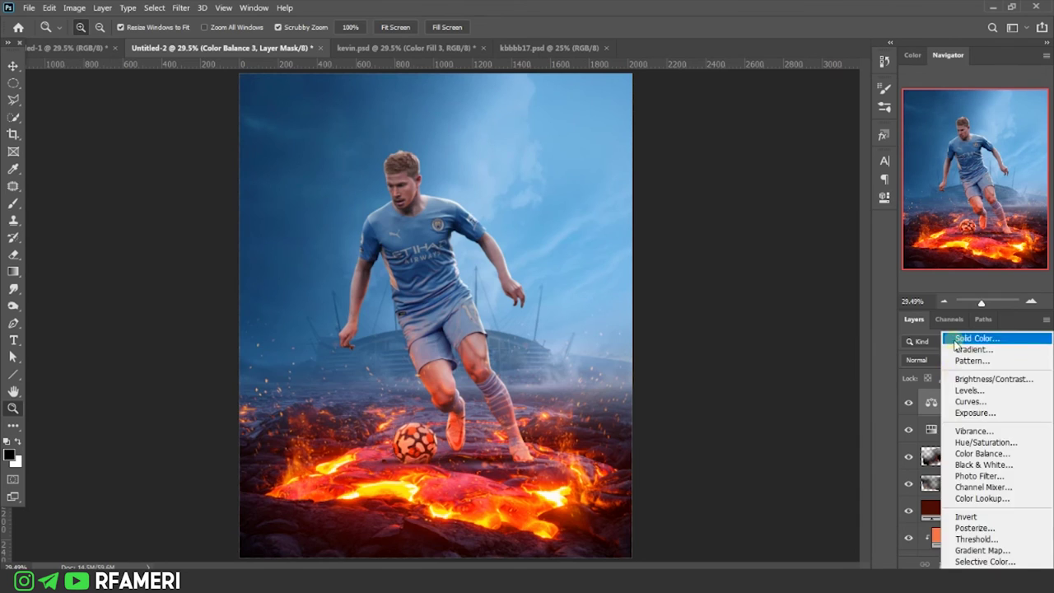
left_click(964, 336)
left_click(708, 285)
left_click(931, 225)
left_click(979, 360)
left_click(949, 368)
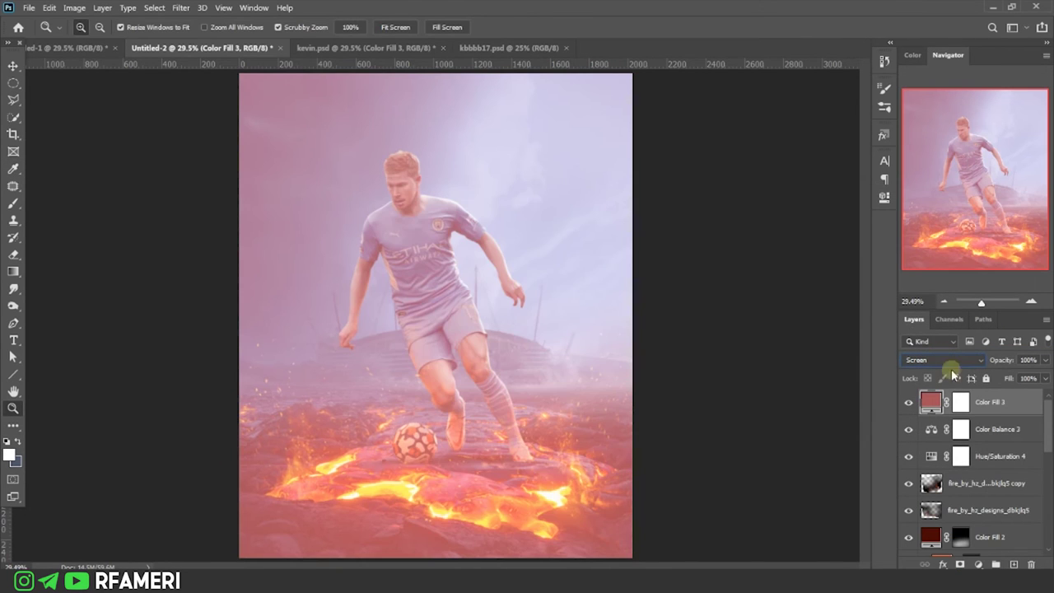
Step: Invert the fill's mask, paint reddish haze left of the player with the Smoke brush, opacity about 18%
key("b")
right_click(412, 210)
mouse_move(723, 331)
left_mouse_down()
mouse_move(720, 389)
mouse_move(722, 330)
left_mouse_up()
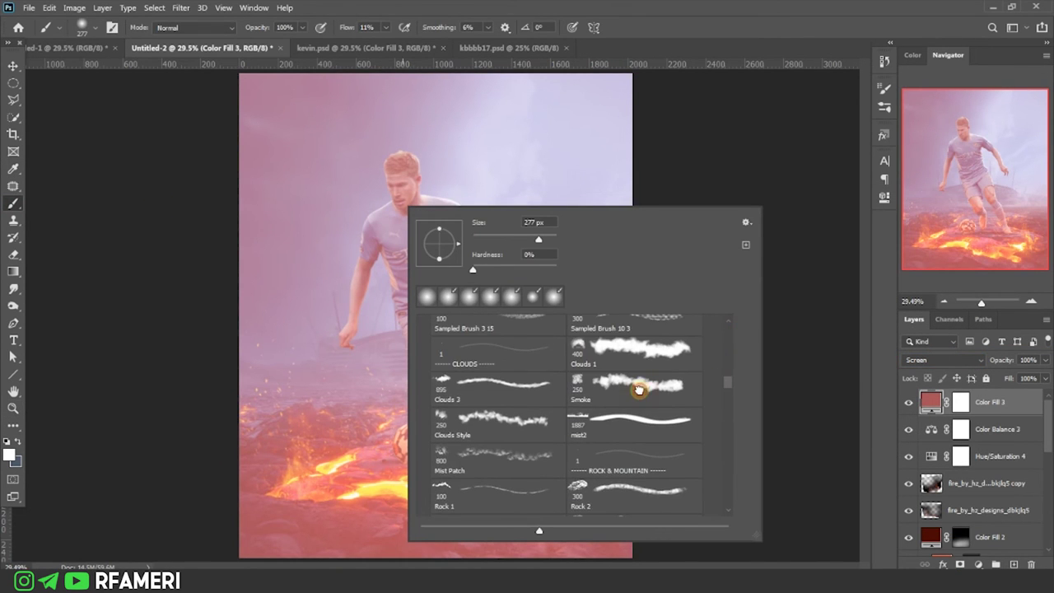
left_click(635, 383)
left_click(960, 403)
key("ctrl+i")
key("x")
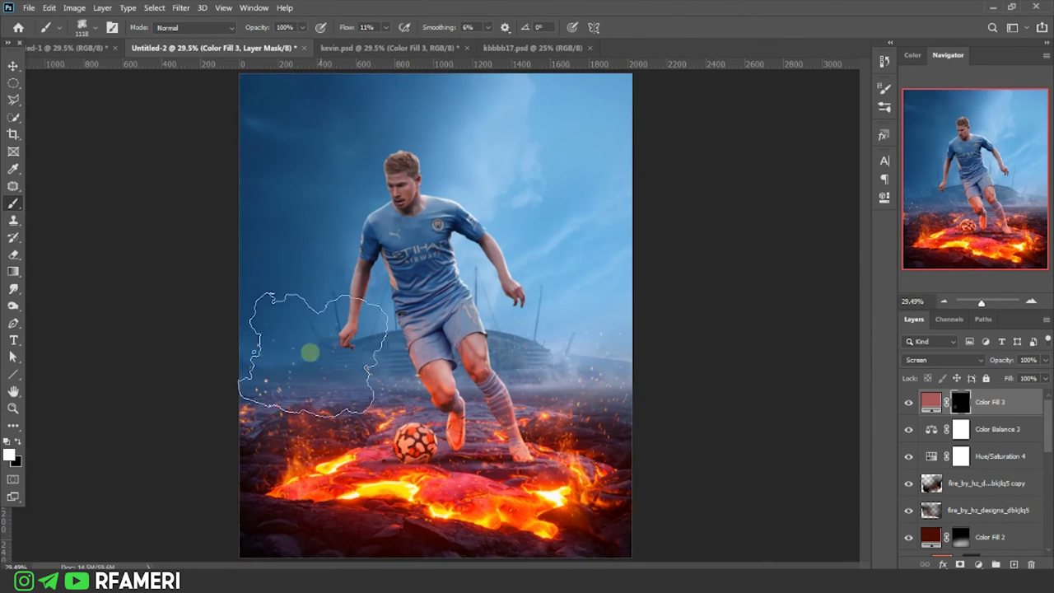
mouse_move(588, 536)
left_mouse_down()
mouse_move(499, 466)
mouse_move(258, 145)
mouse_move(283, 313)
mouse_move(347, 47)
left_mouse_up()
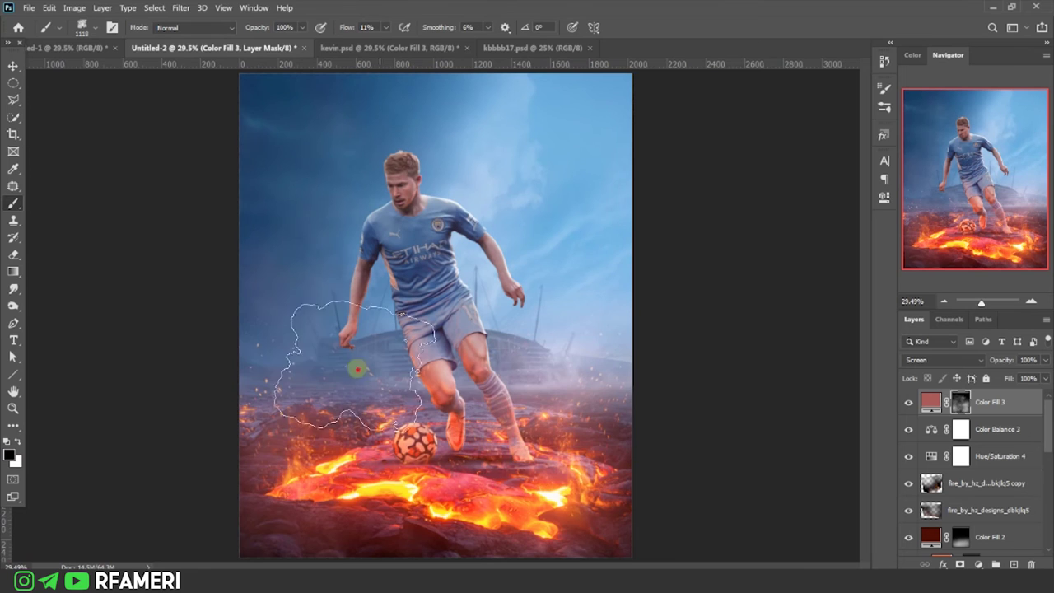
left_click(508, 421)
left_click_drag(1001, 360, 977, 362)
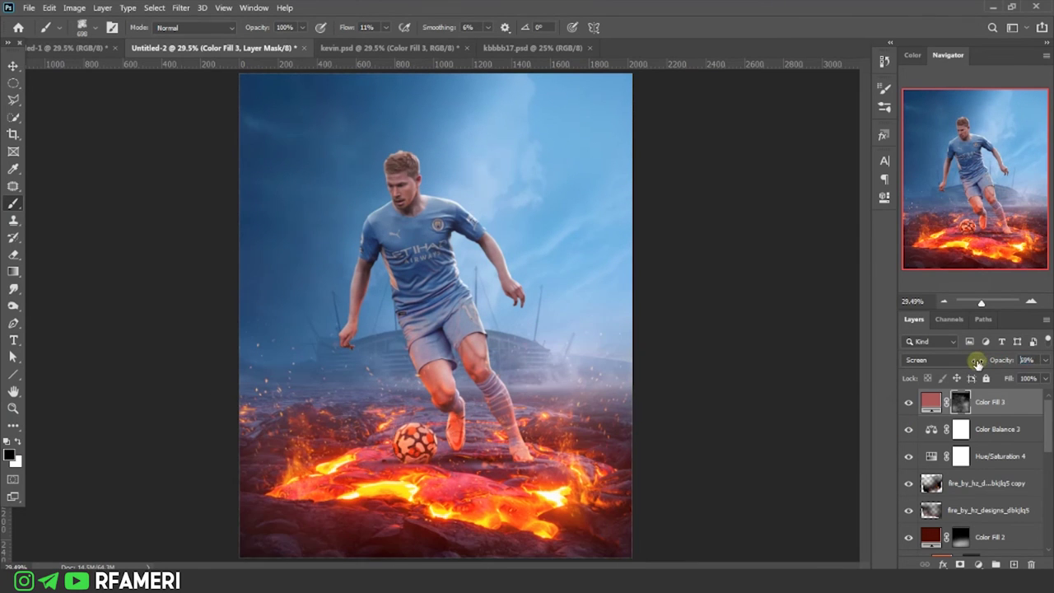
Step: Add an Exposure adjustment raised to +1.14 and adjust its gamma correction
left_click(978, 564)
left_click(967, 411)
left_click_drag(777, 231, 795, 229)
mouse_move(777, 283)
left_mouse_down()
mouse_move(767, 283)
mouse_move(793, 235)
left_mouse_up()
Step: Invert the Exposure 4 mask and set up a white Smoke brush over 2000 px
left_click(847, 155)
key("ctrl+i")
right_click(321, 194)
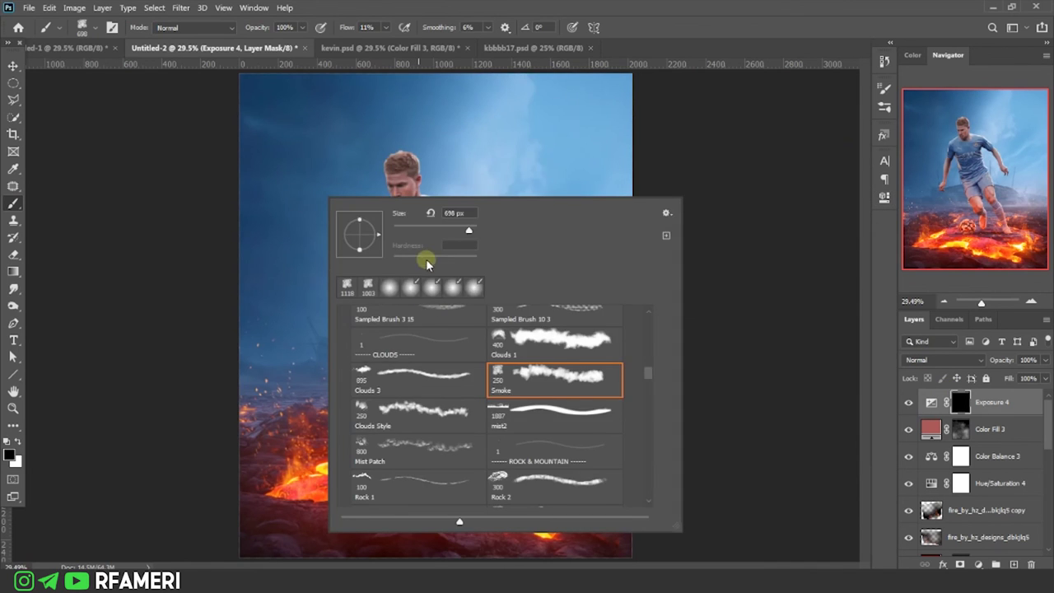
double_click(555, 381)
left_click_drag(588, 222, 569, 184)
right_click(569, 235)
key("Escape")
key("x")
Step: Paint the brightening into the sky around the player, retuning exposure to +0.78 and gamma 1.24
left_click_drag(353, 35, 370, 34)
left_click_drag(511, 107, 623, 313)
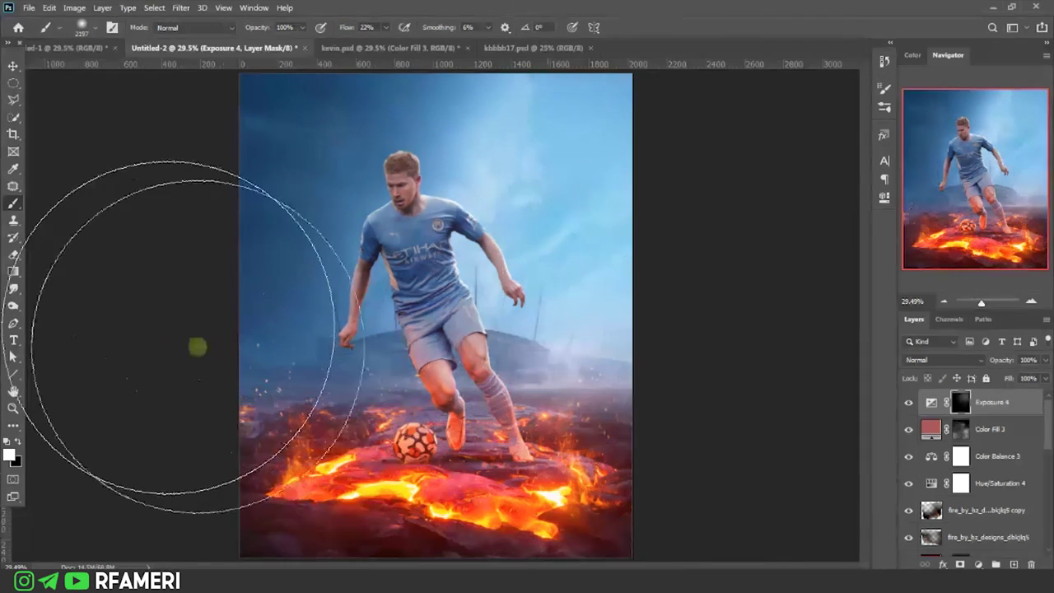
double_click(928, 405)
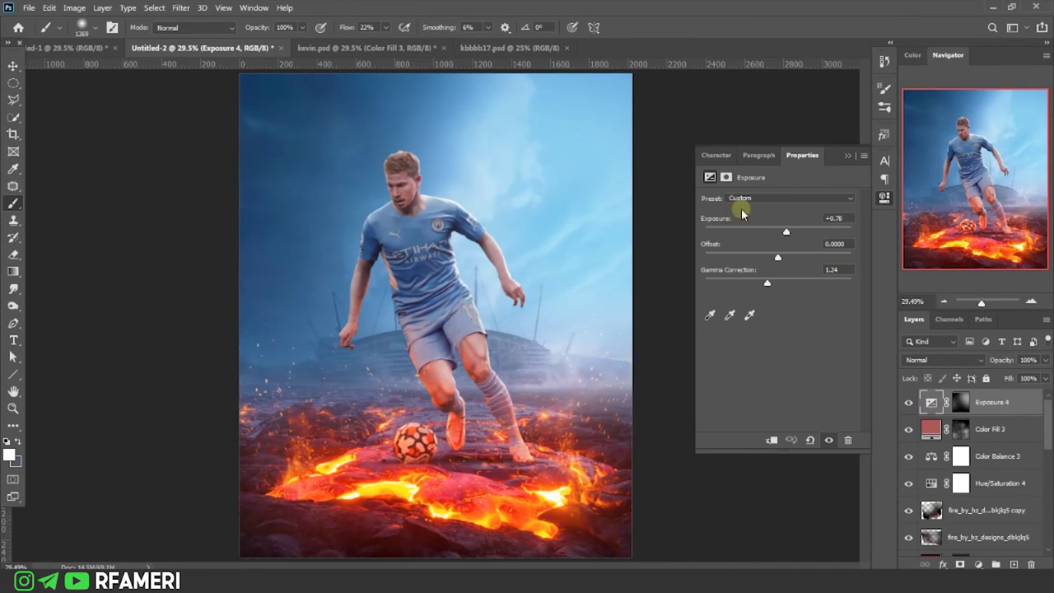
left_click(842, 154)
left_click(13, 408)
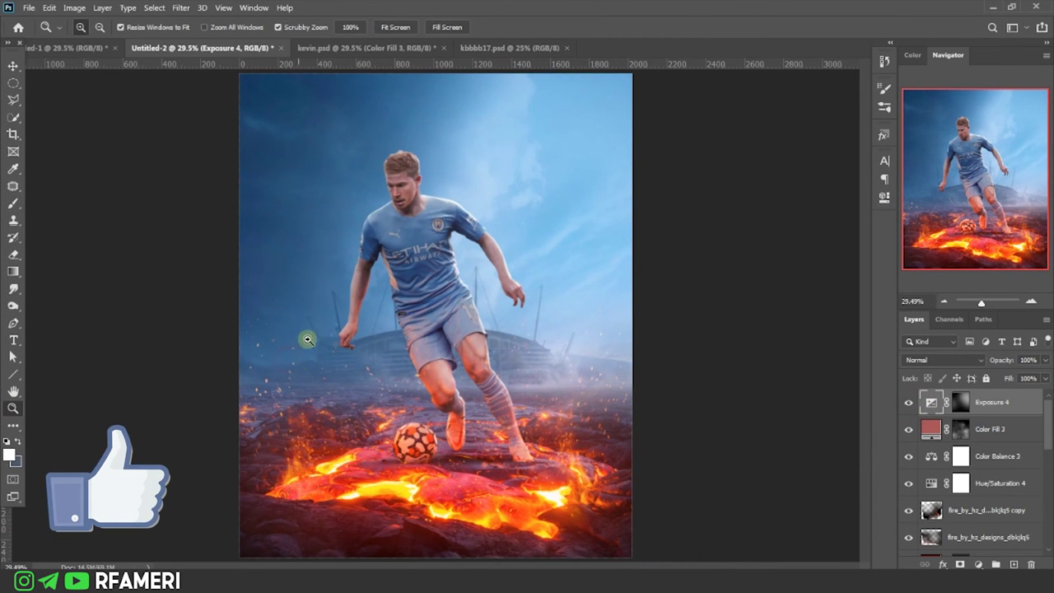
Step: Stamp all visible layers into Layer 1, convert it to a Smart Object and open Camera Raw Filter
key("ctrl+shift+alt+e")
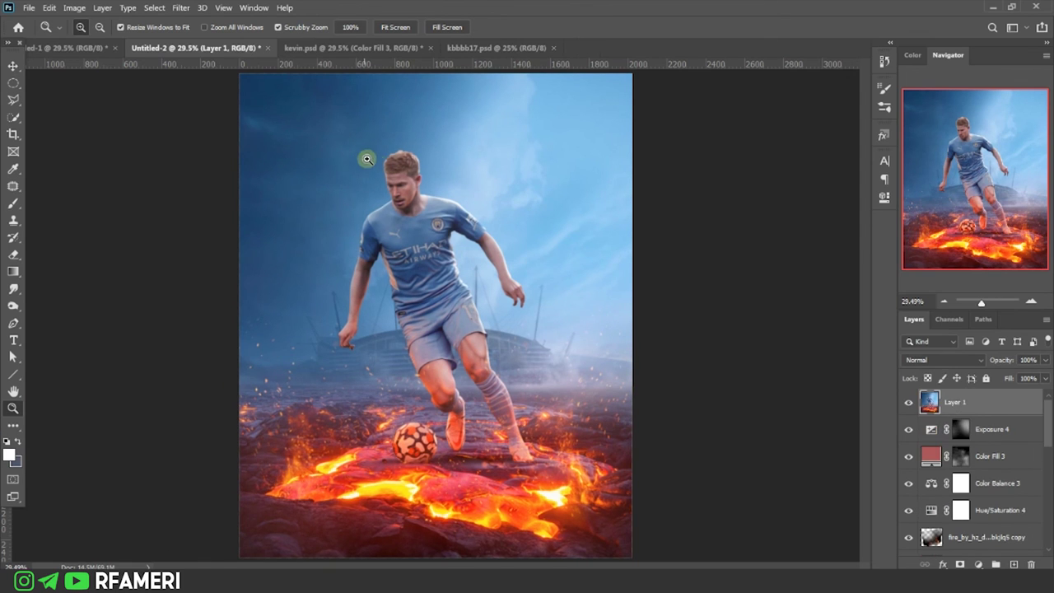
right_click(995, 397)
left_click(894, 198)
left_click(181, 8)
left_click(293, 92)
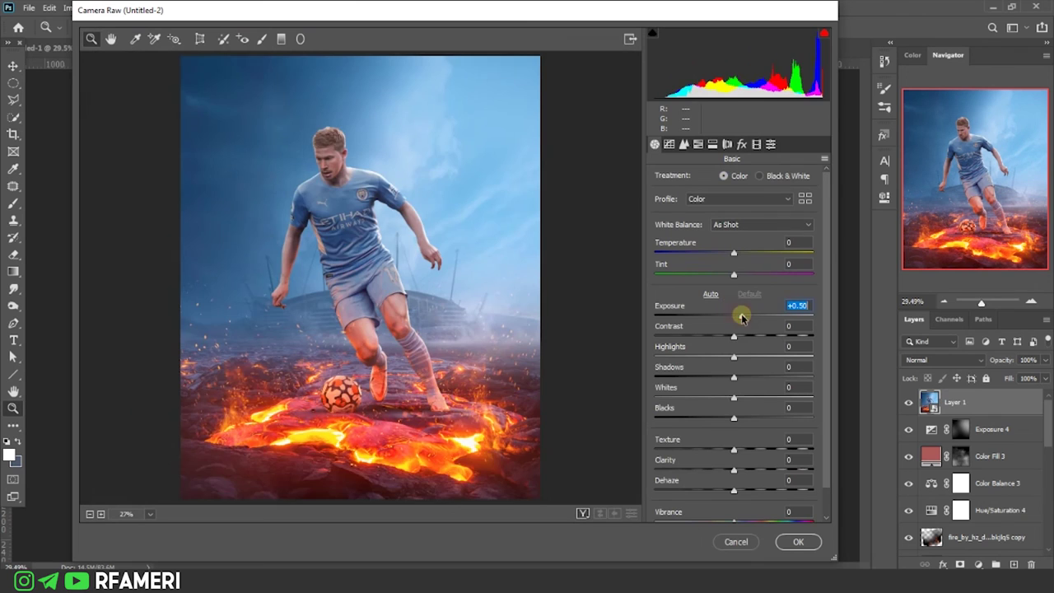
Step: Raise contrast and highlights, and tint Split Toning highlights to hue 207, saturation 33
left_click_drag(734, 305, 743, 326)
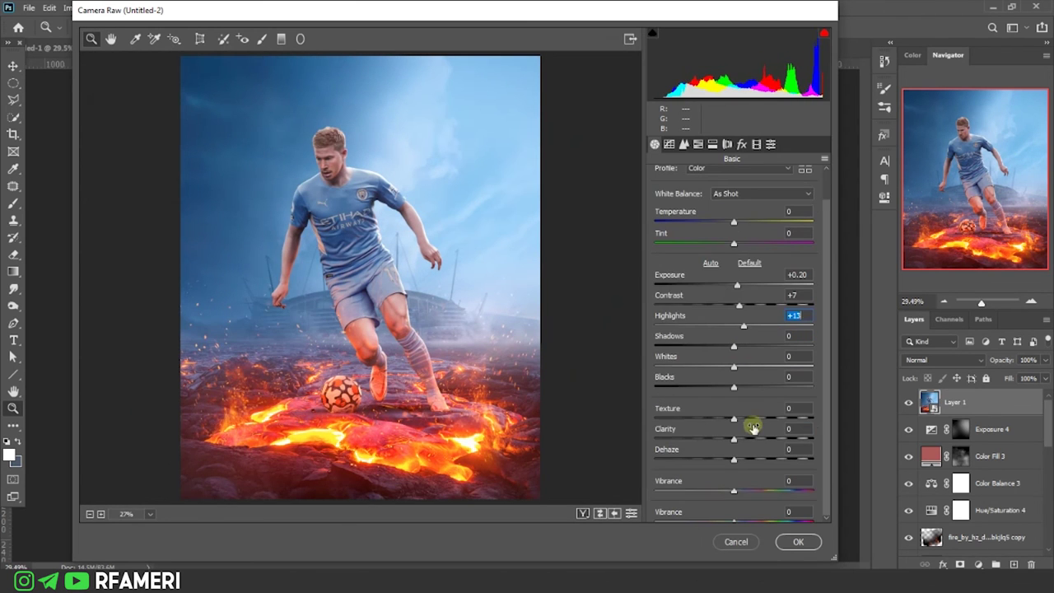
left_click(698, 145)
left_click_drag(687, 377, 741, 332)
left_click(713, 144)
left_click_drag(659, 198, 749, 198)
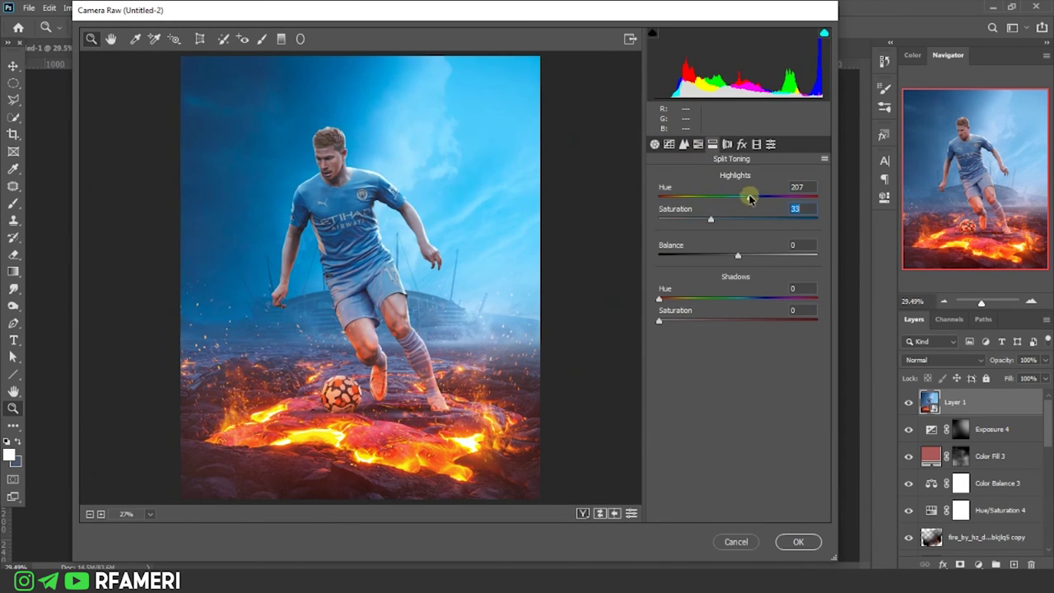
left_click(698, 144)
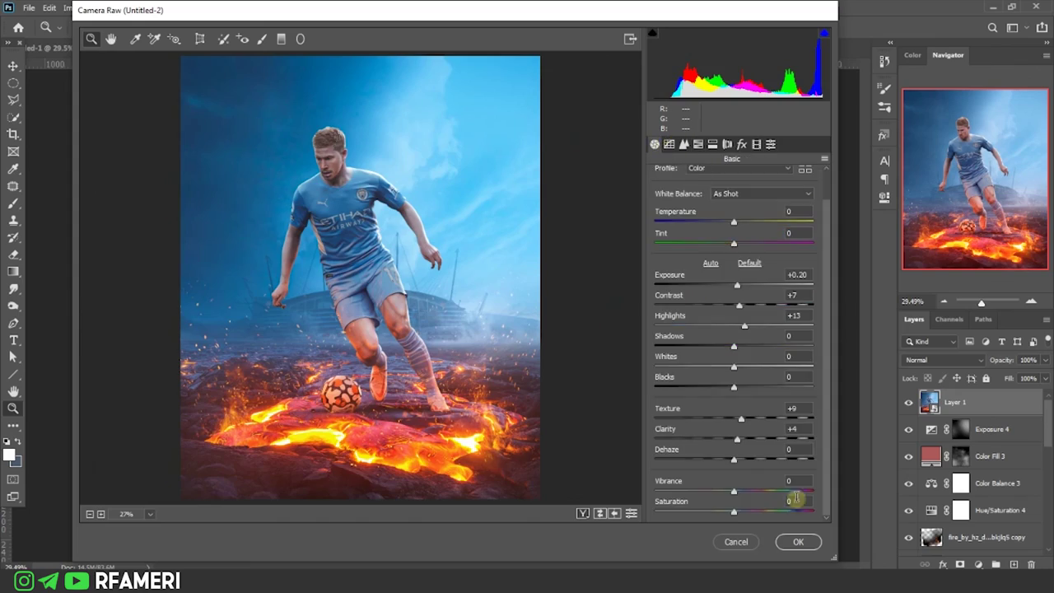